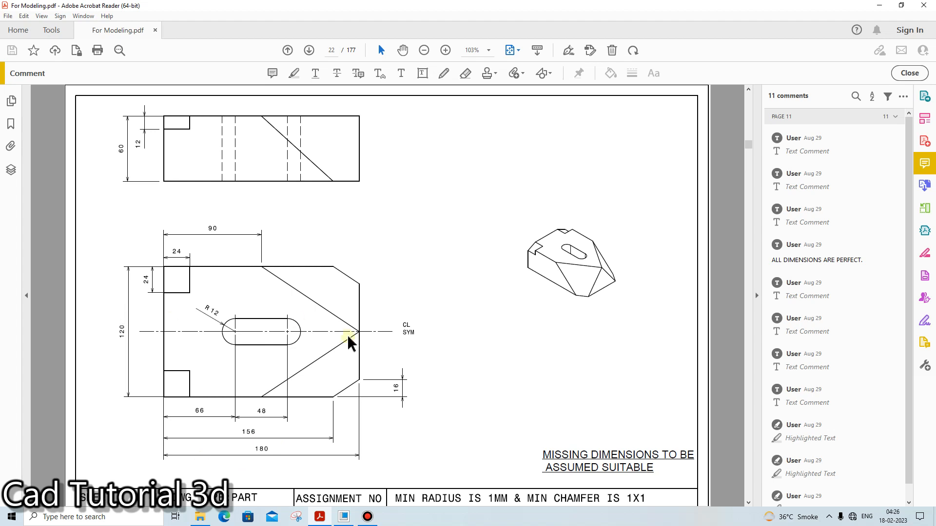
- Switch to Creo Parametric and create a new part with the default settings
click(343, 517)
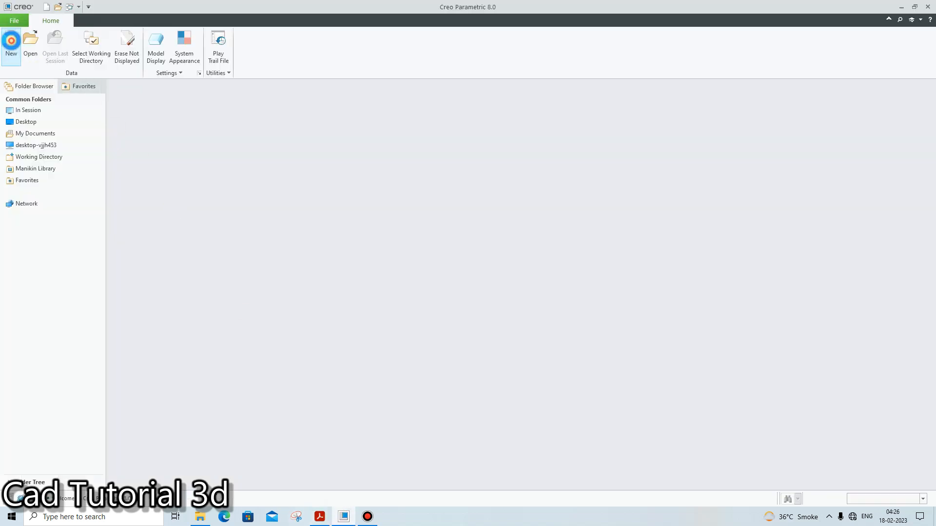
click(11, 40)
click(520, 357)
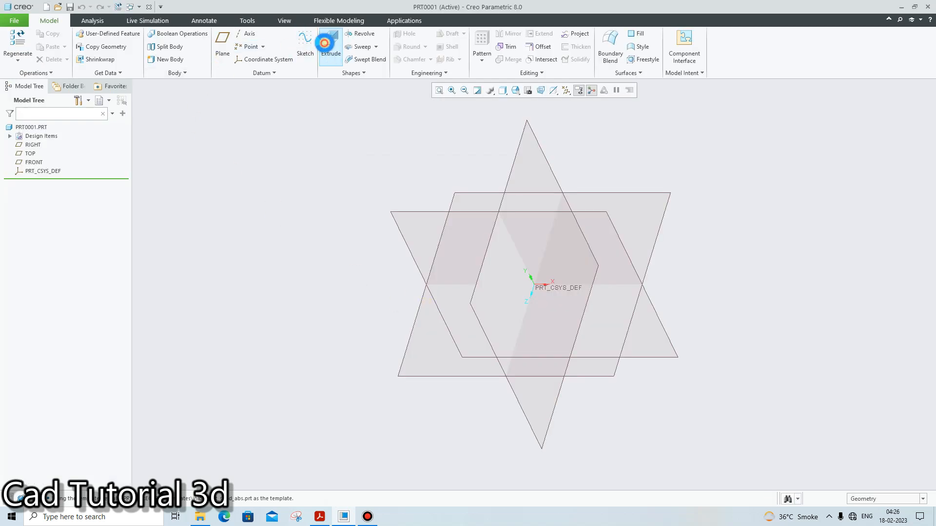
- Start an Extrude on the TOP plane and sketch a rectangle about 347 by 252 with one corner at the origin
click(328, 44)
click(477, 200)
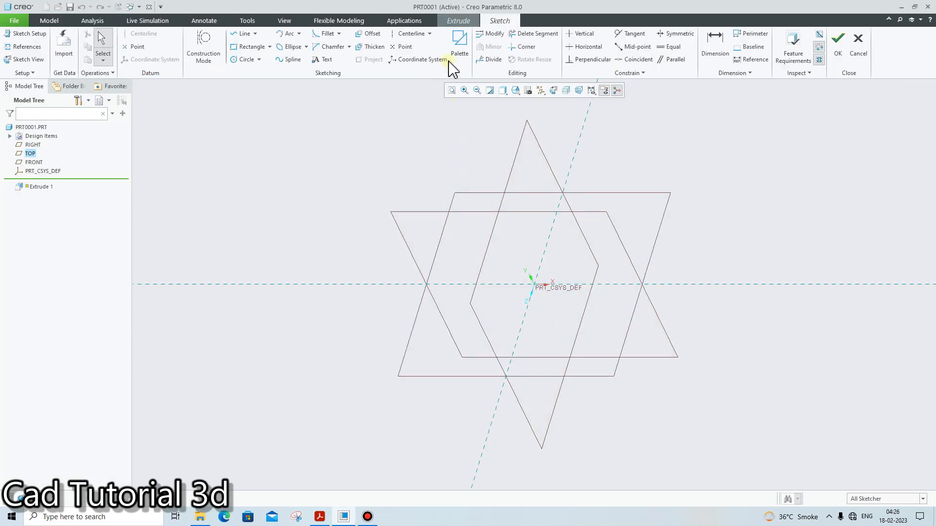
click(554, 91)
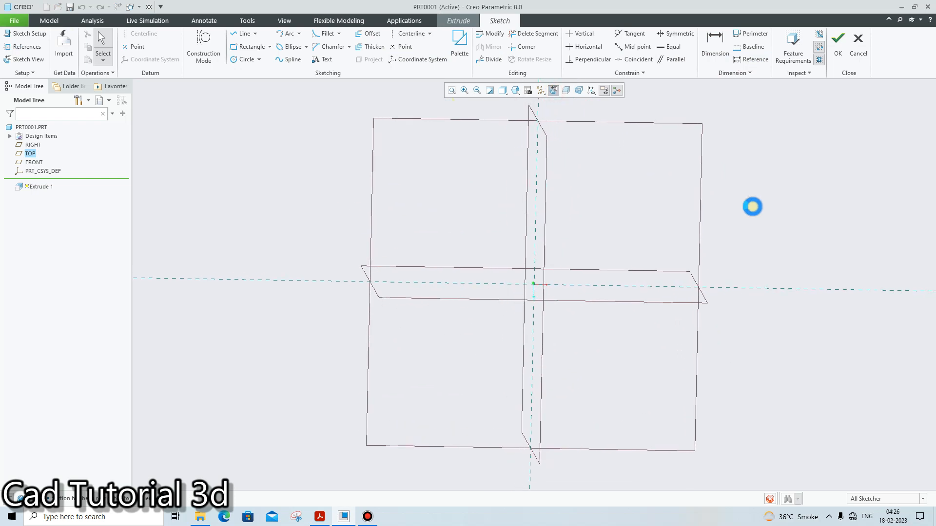
click(247, 47)
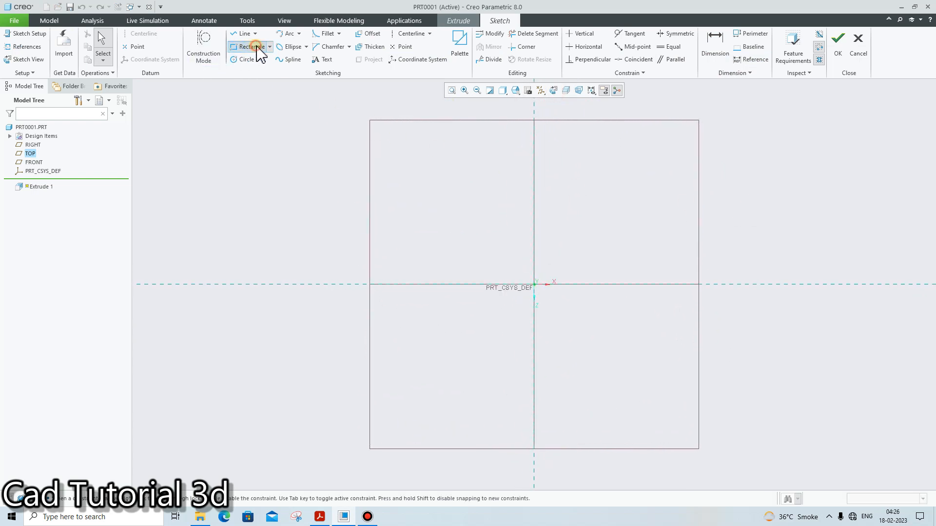
click(534, 285)
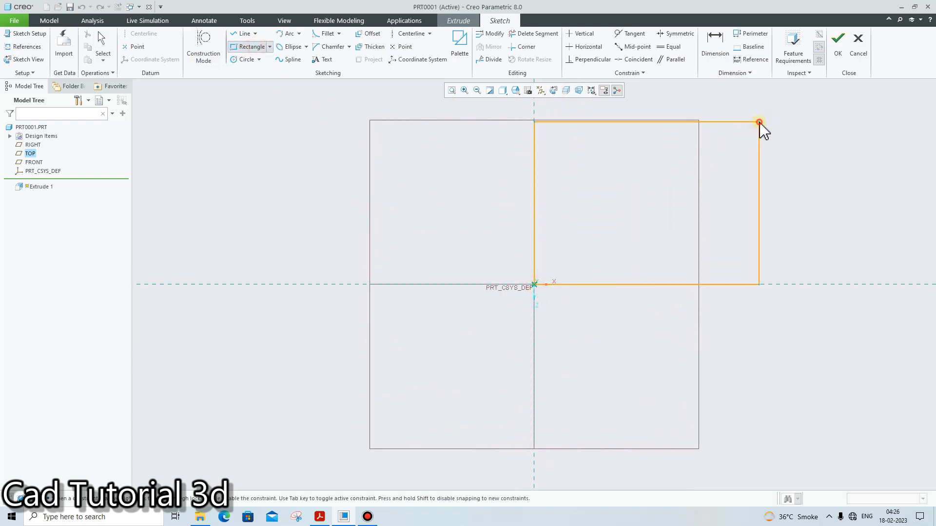
click(758, 122)
- Set the rectangle's width to 180 and its height to 120, following the PDF drawing
click(319, 517)
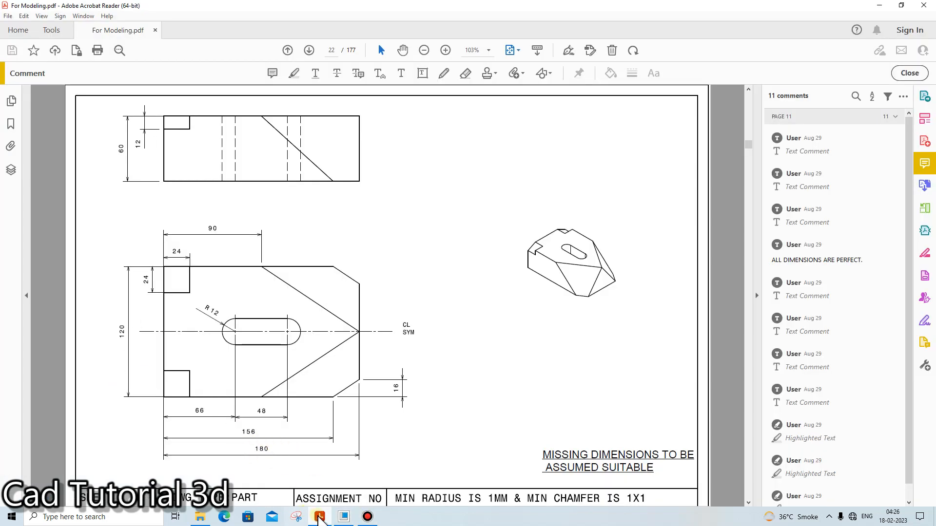
click(343, 517)
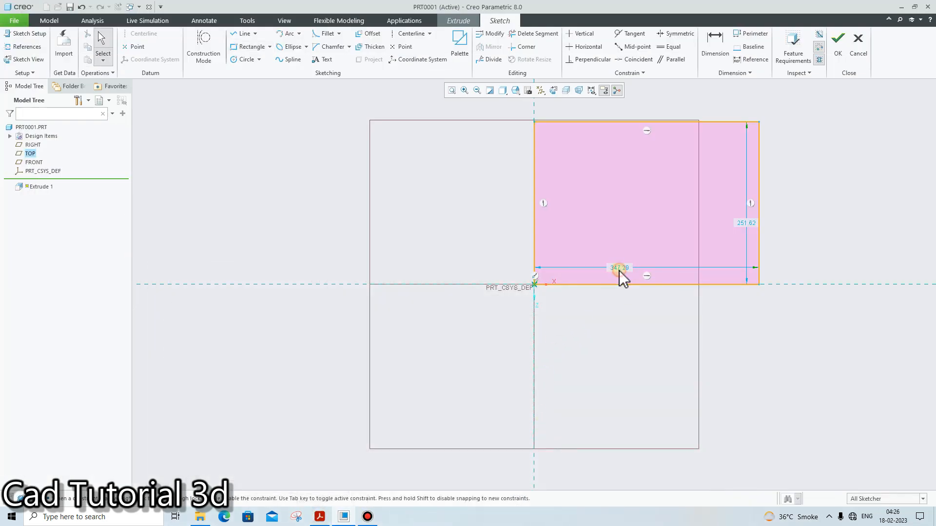
double_click(619, 269)
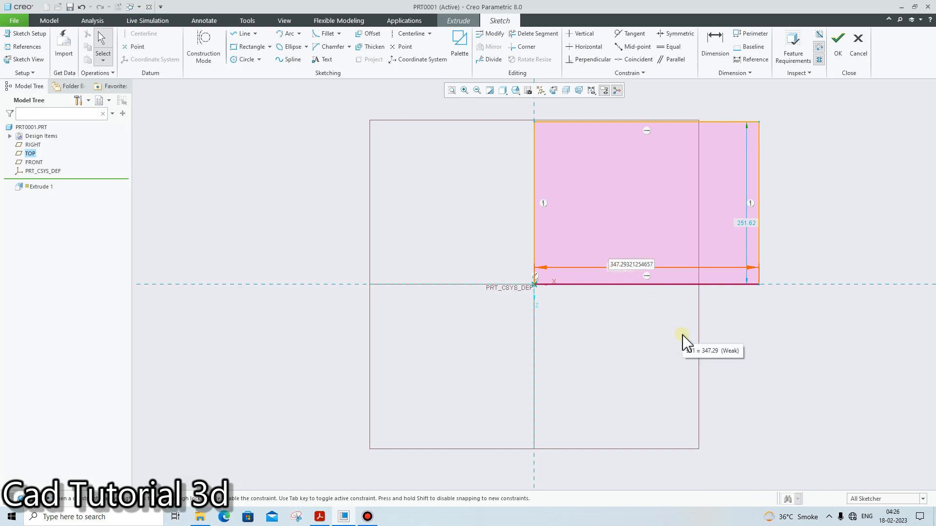
text(180)
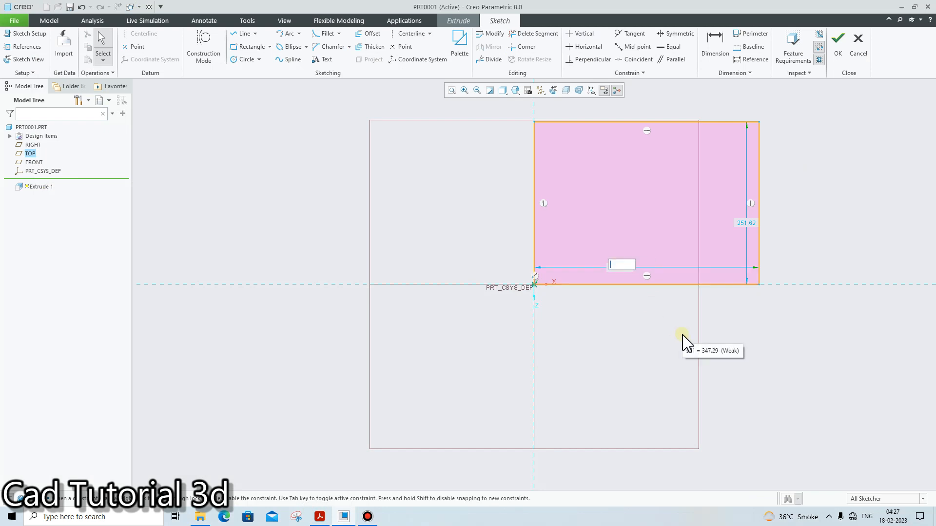
key(Return)
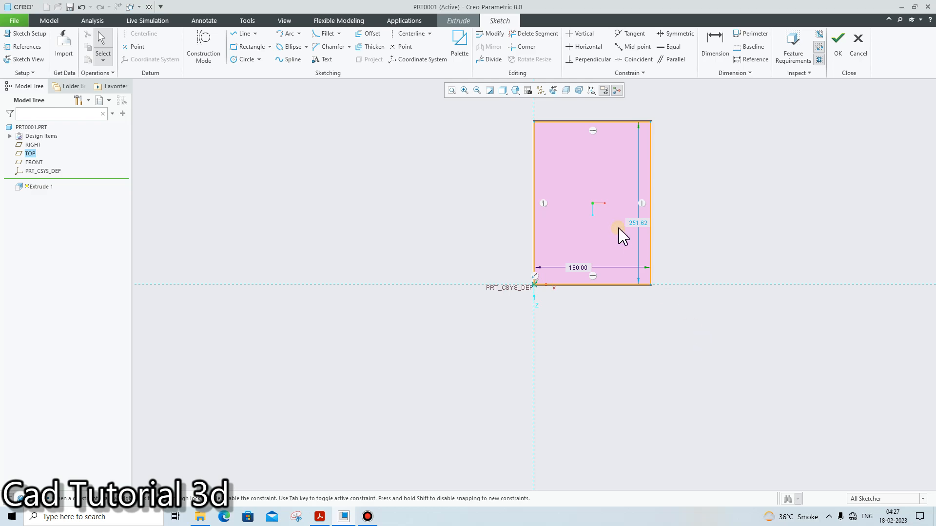
double_click(633, 221)
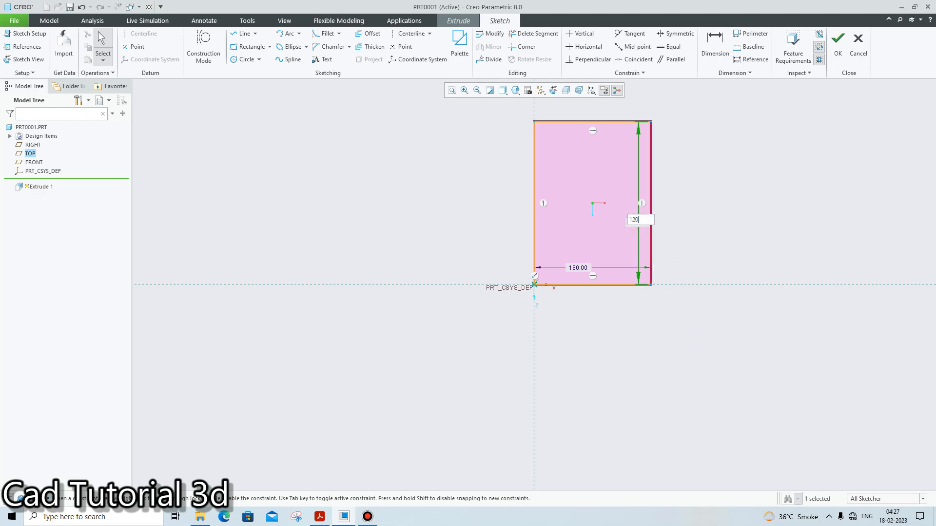
text(120)
key(Return)
- Check the block height in the PDF drawing, finish the rectangle sketch and extrude it to a depth of 60
click(321, 518)
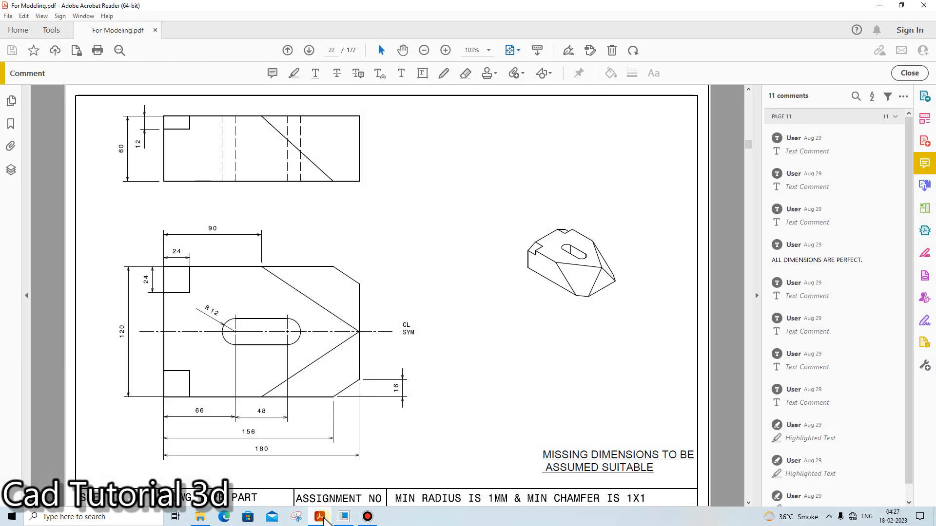
click(321, 518)
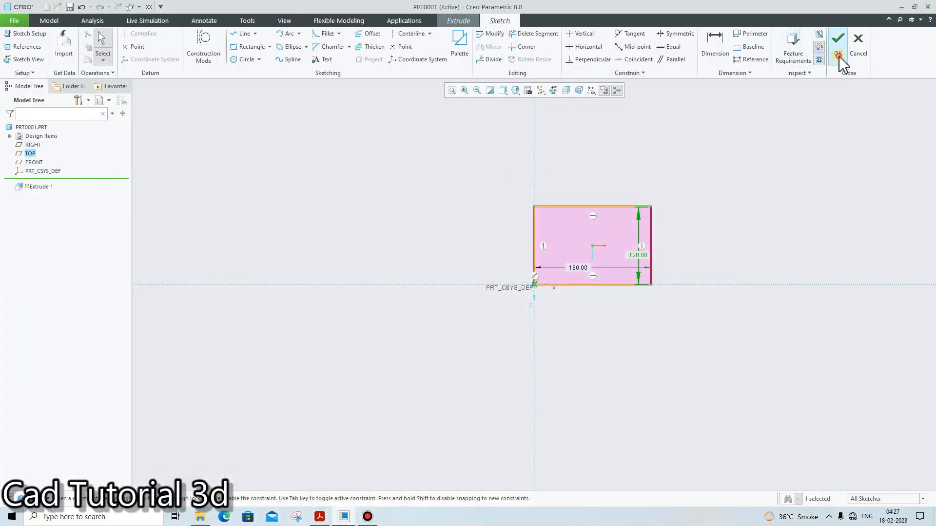
click(838, 49)
double_click(125, 44)
key(BackSpace)
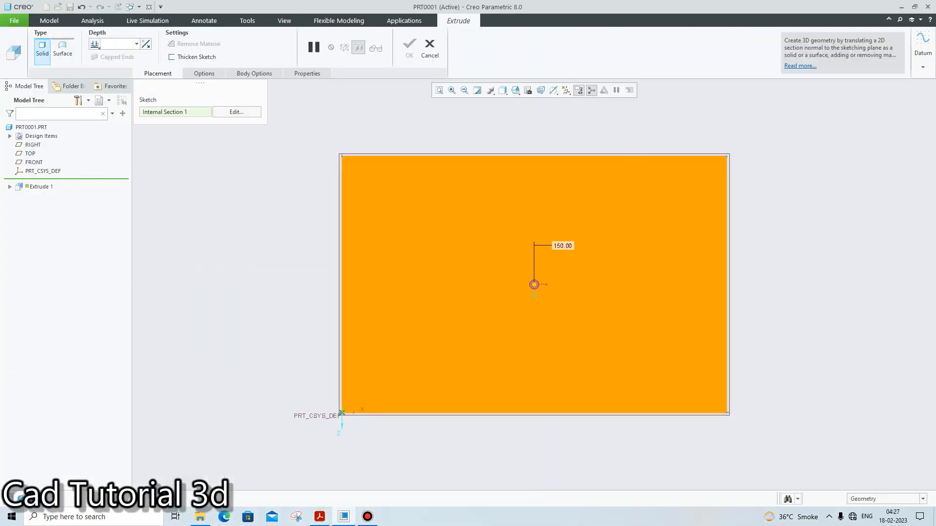
key(Return)
click(414, 45)
middle_drag(599, 147, 578, 104)
- Consult the PDF drawing and start a sketch on the block's 120 by 60 end face at the origin
click(320, 517)
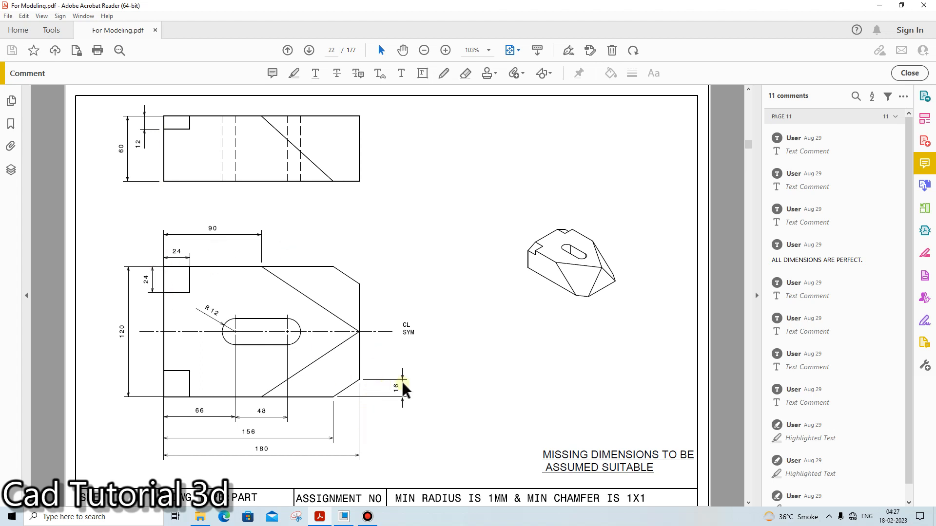
click(320, 516)
middle_drag(531, 352, 540, 298)
click(540, 299)
click(292, 134)
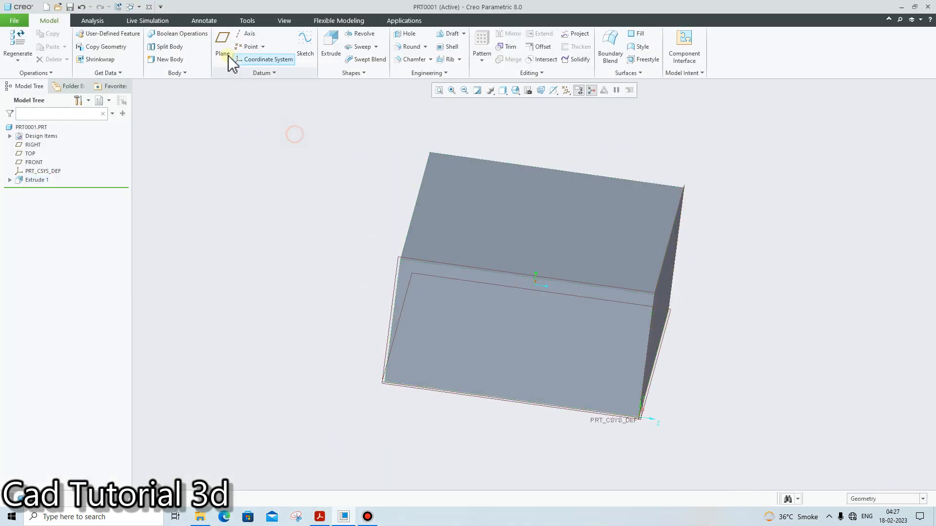
click(524, 338)
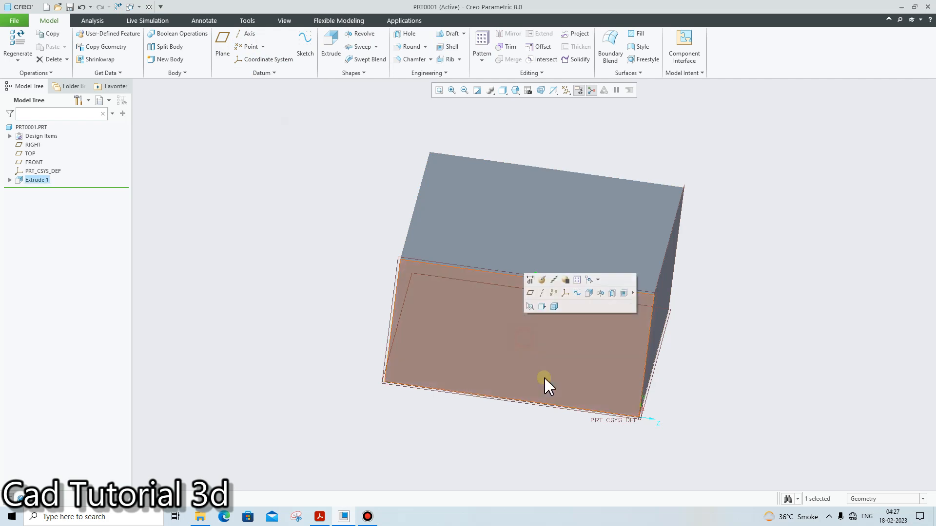
click(452, 307)
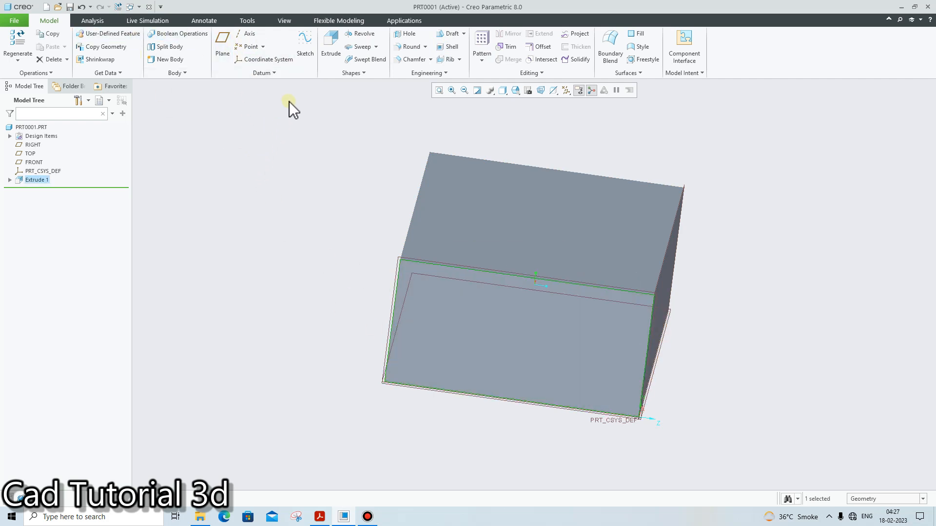
click(305, 46)
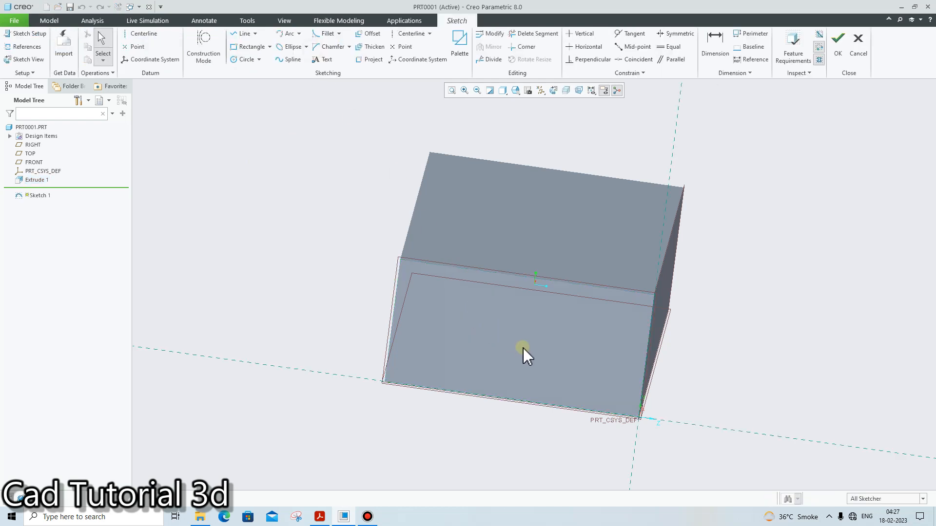
click(551, 92)
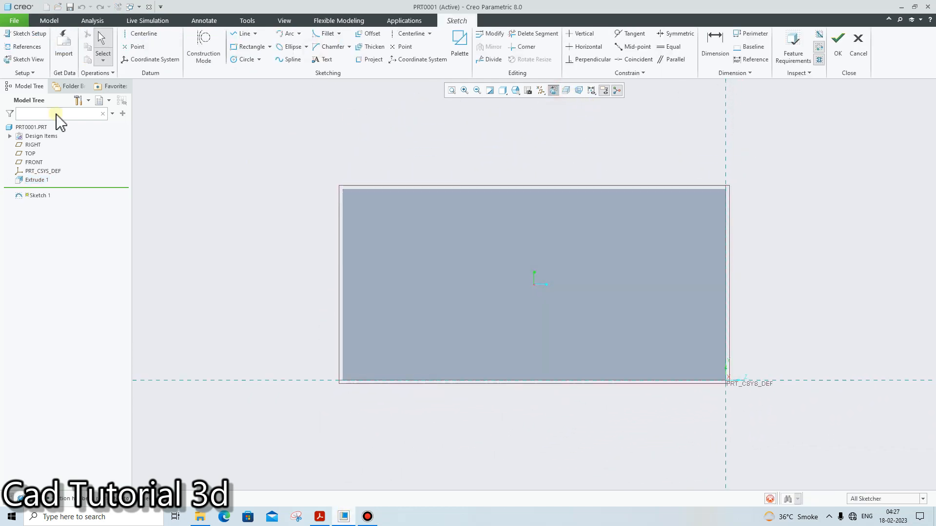
- Sketch closed right triangles in both upper corners of the end face, about 22 wide on the right and 17 wide on the left
click(242, 33)
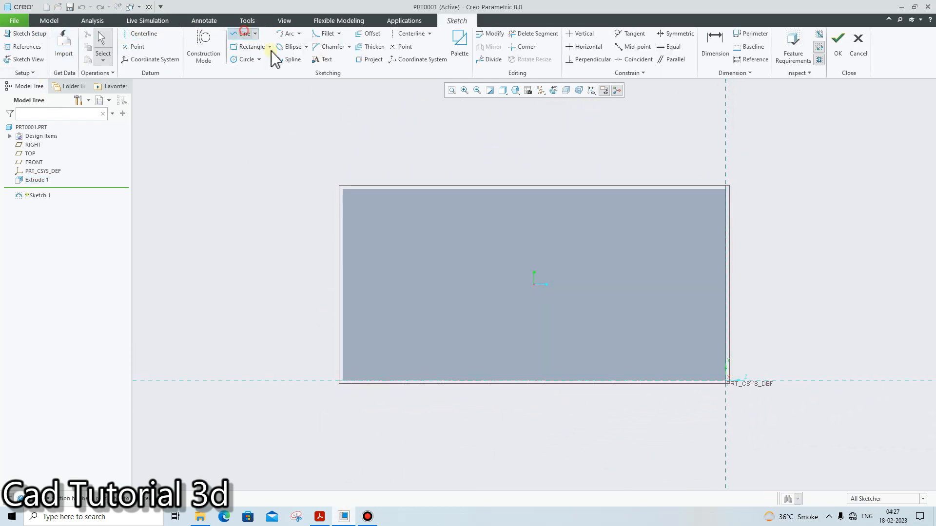
click(655, 190)
click(726, 266)
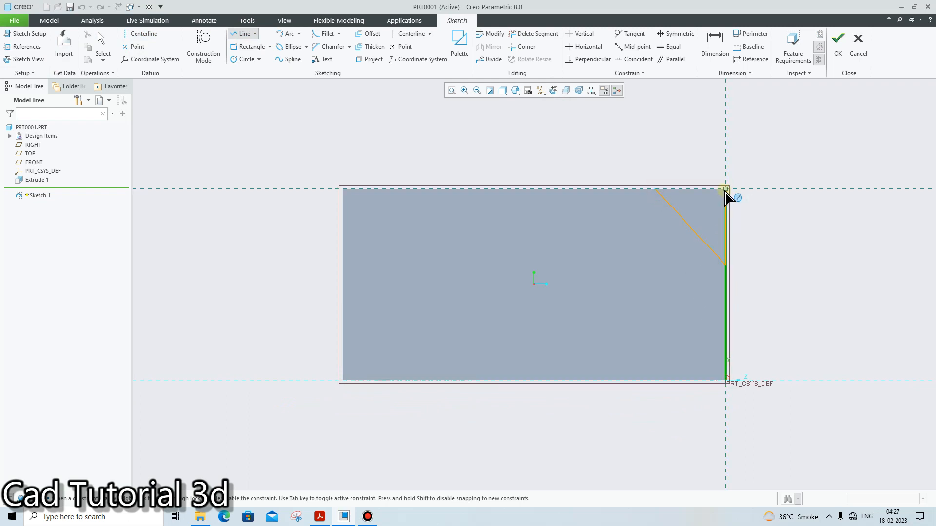
middle_click(663, 194)
click(396, 190)
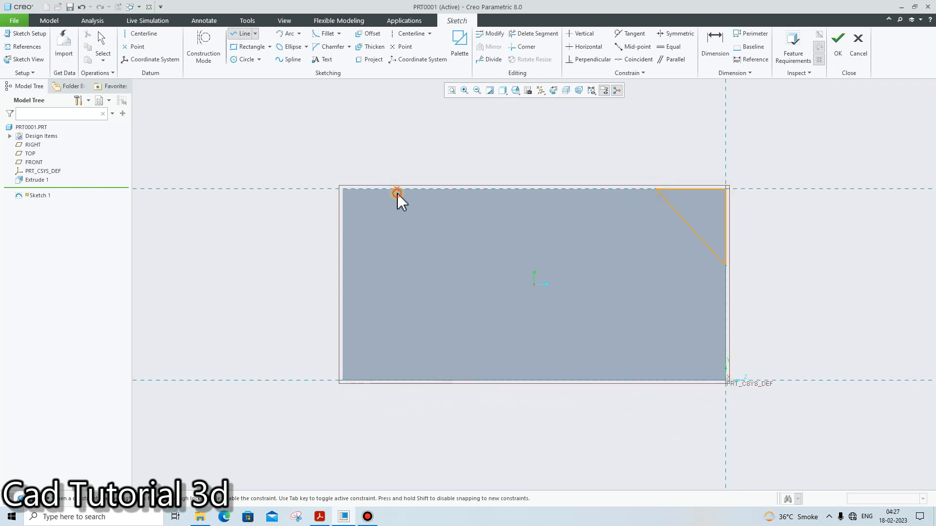
click(359, 244)
click(343, 251)
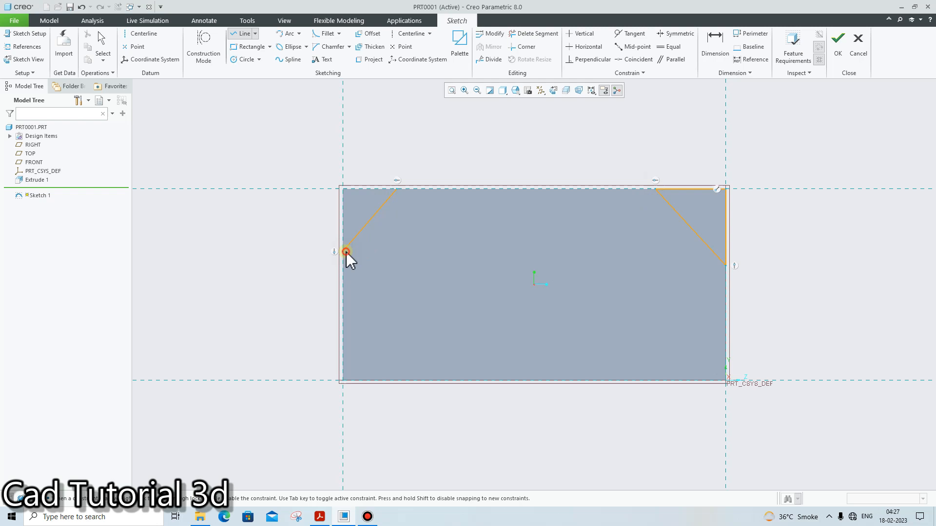
click(343, 189)
middle_click(393, 190)
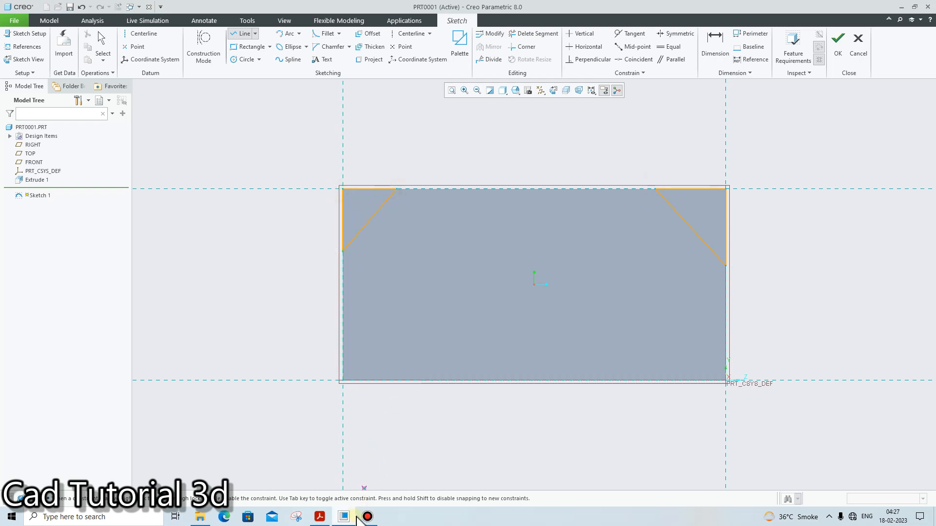
- Consult the PDF drawing and dimension the vertical leg of both corner triangles to 12
click(320, 516)
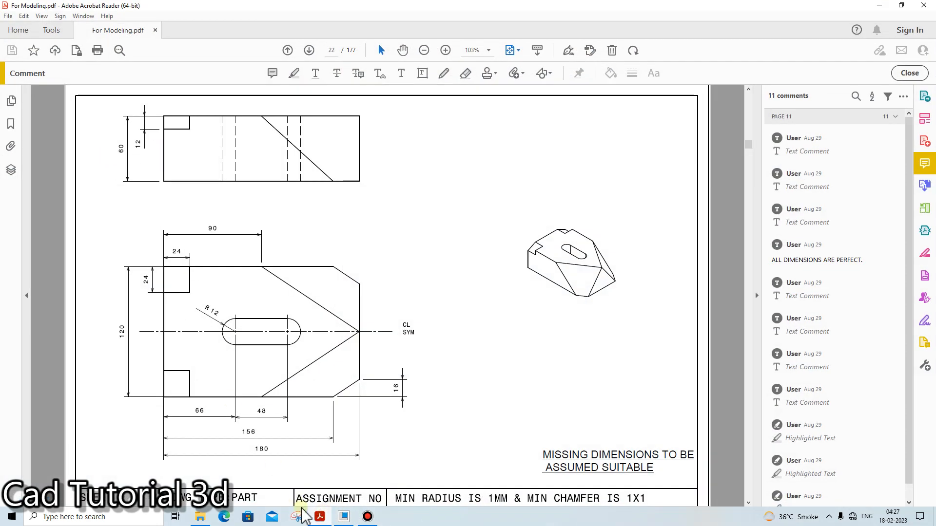
click(296, 516)
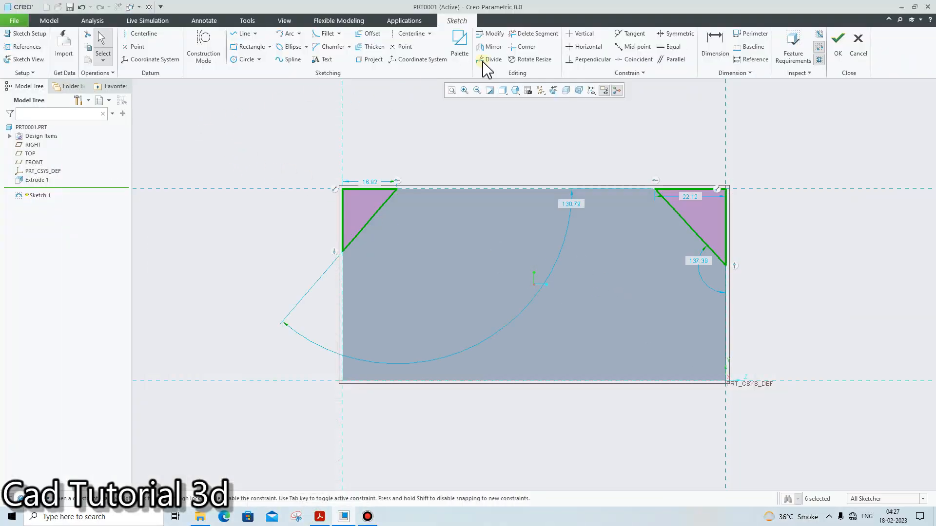
click(714, 45)
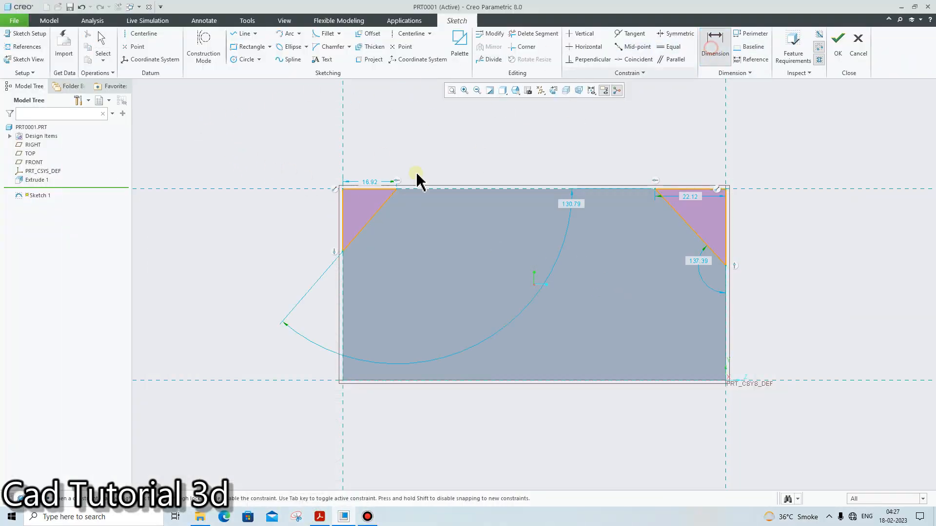
click(343, 209)
middle_click(309, 214)
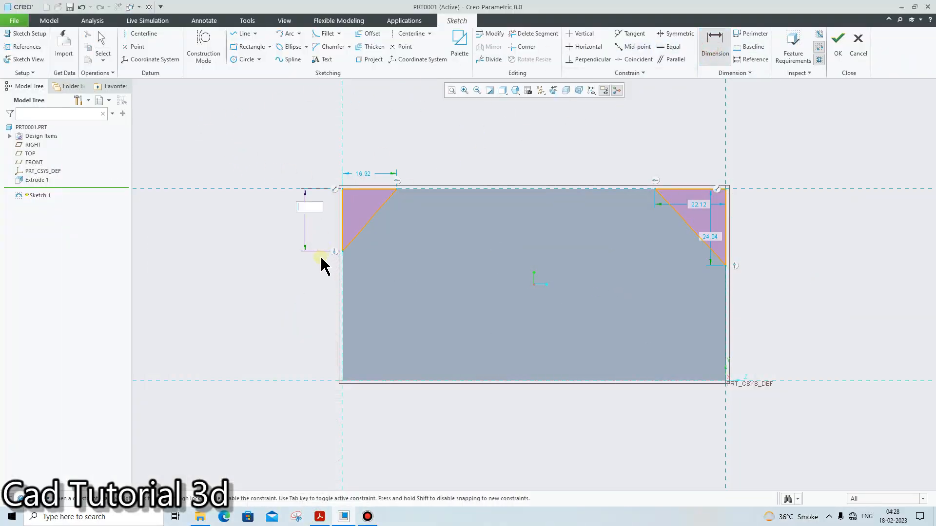
text(12)
key(Return)
click(725, 209)
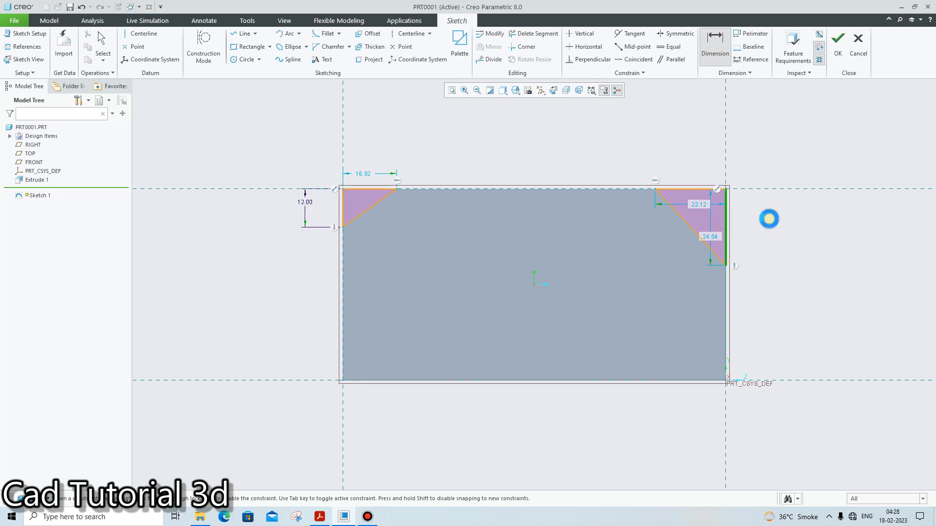
middle_click(769, 218)
key(Return)
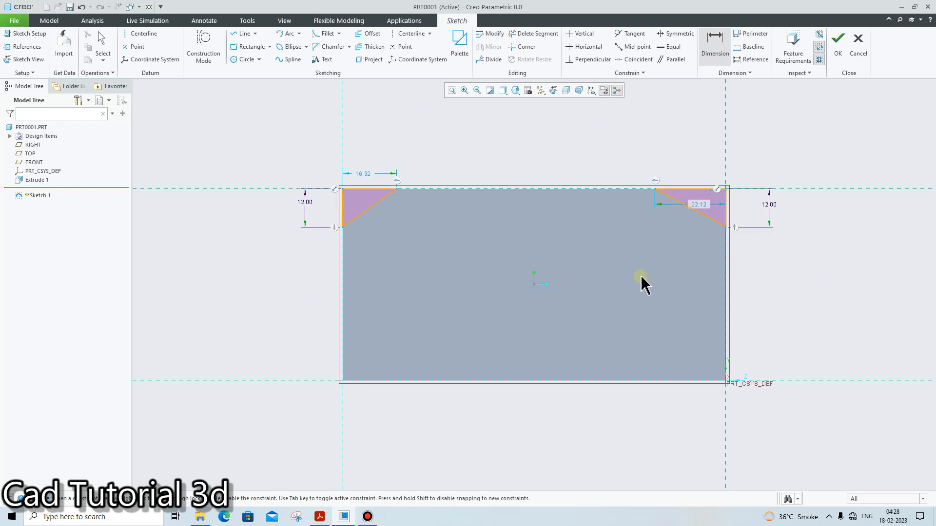
- Set the horizontal leg of both corner triangles to 24 and finish the sketch
double_click(366, 173)
key(BackSpace)
text(2)
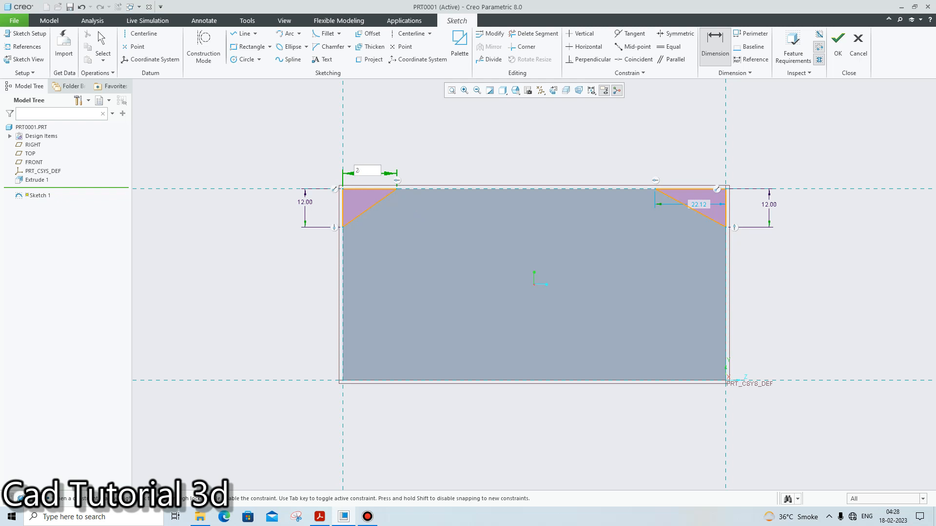
text(4)
key(Return)
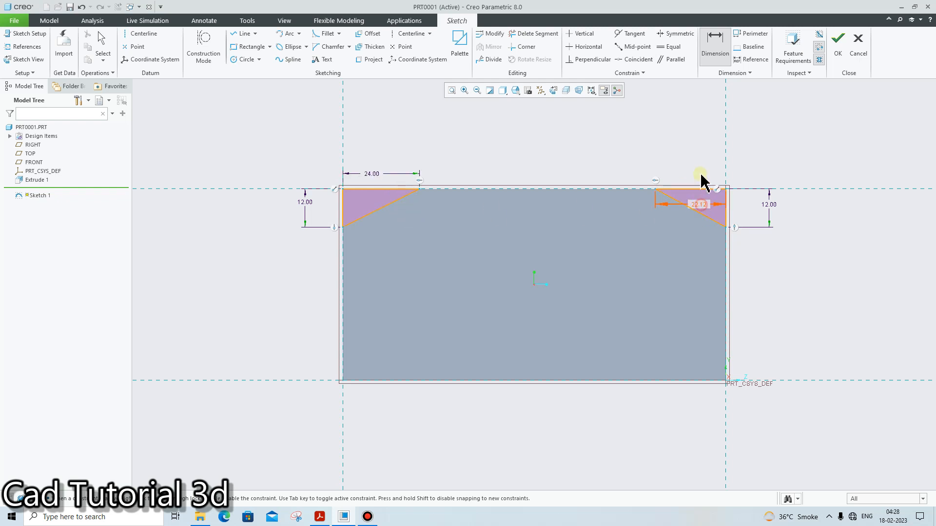
double_click(700, 205)
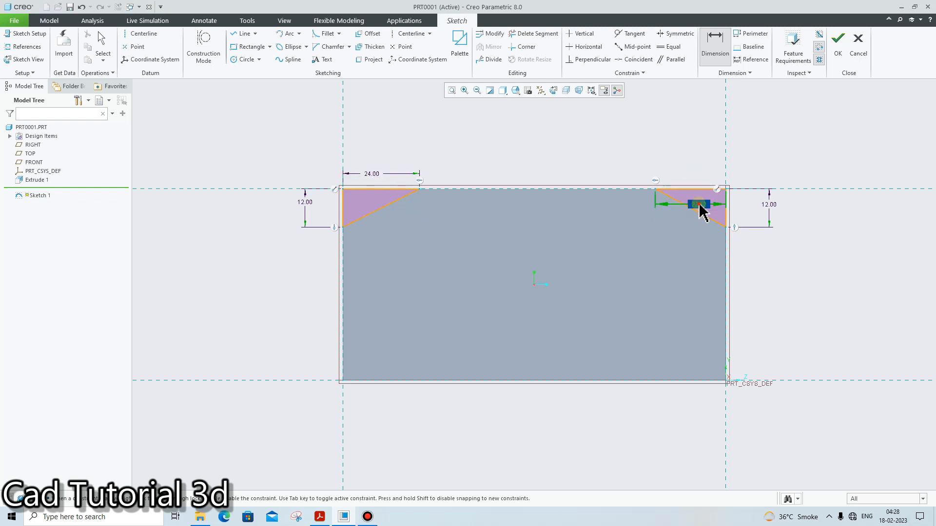
key(BackSpace)
text(24)
key(Return)
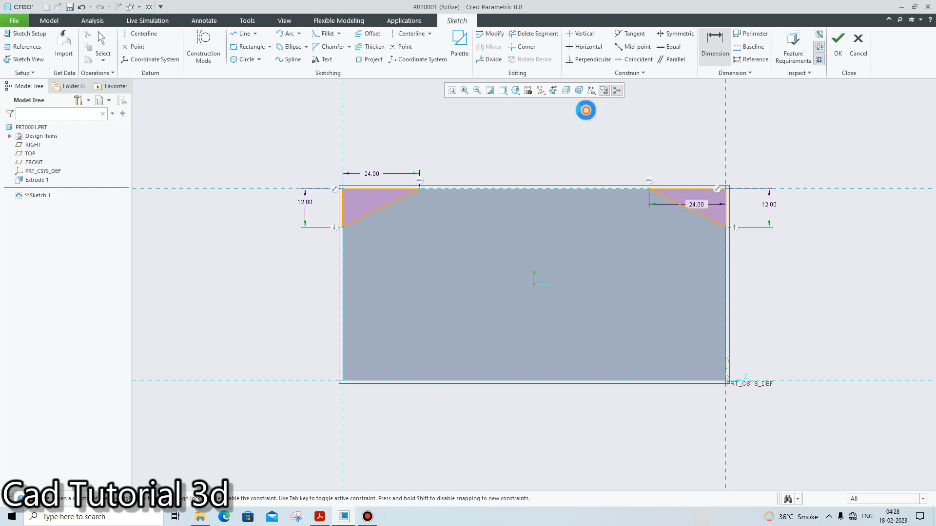
key(ctrl+d)
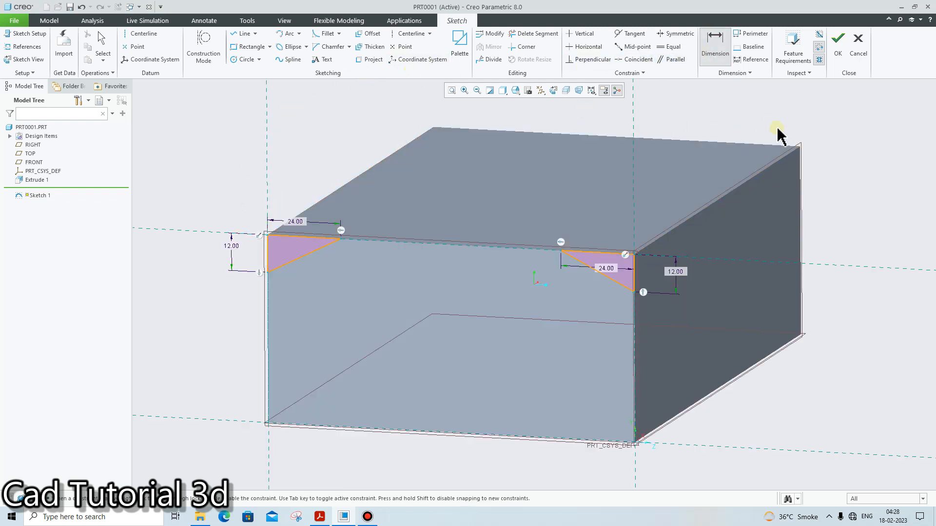
click(837, 55)
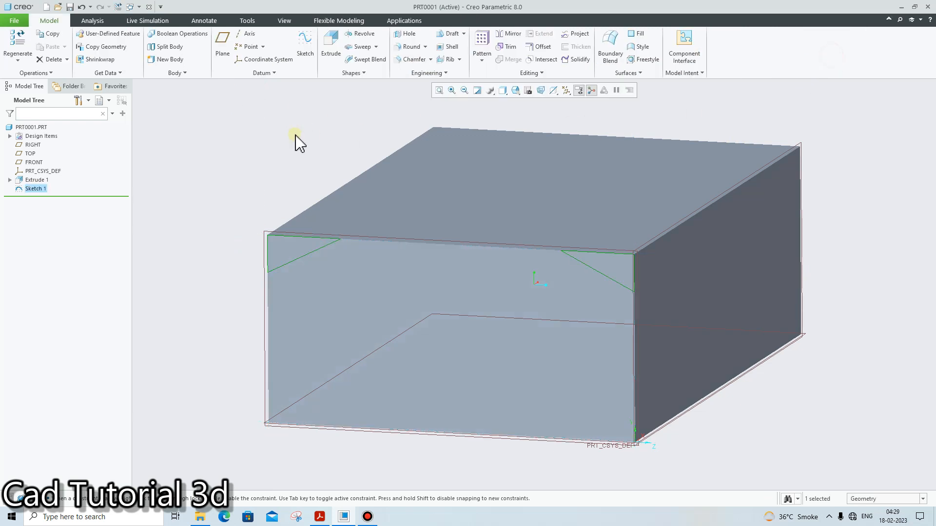
- Extrude the corner triangles as a cut to a depth of 24 into the block
click(331, 46)
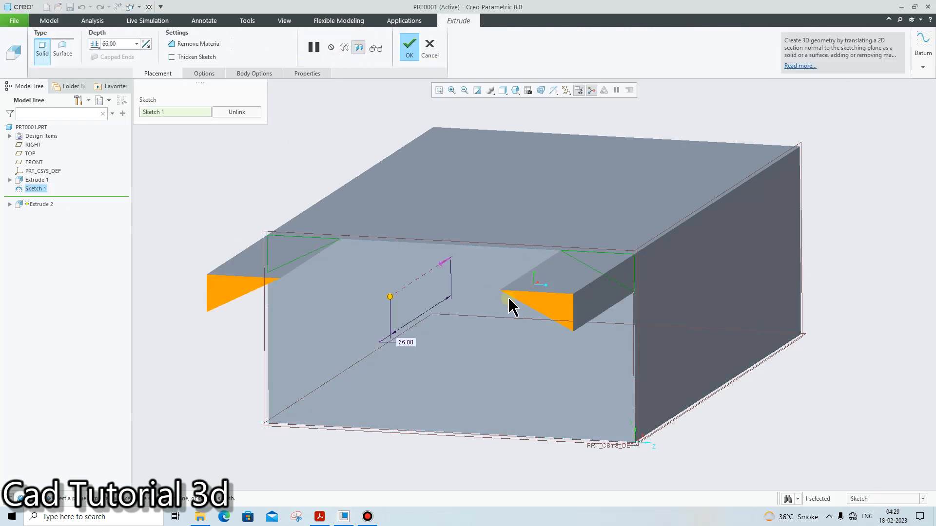
click(117, 44)
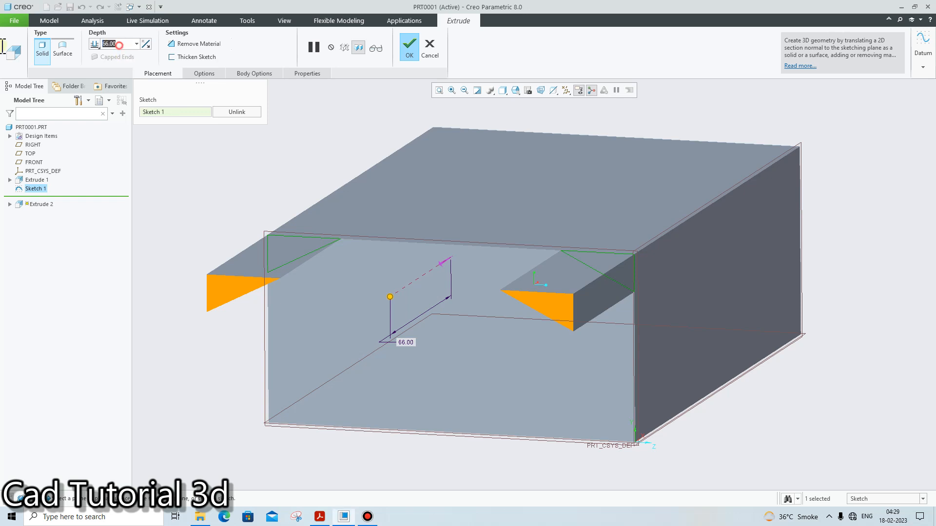
key(BackSpace)
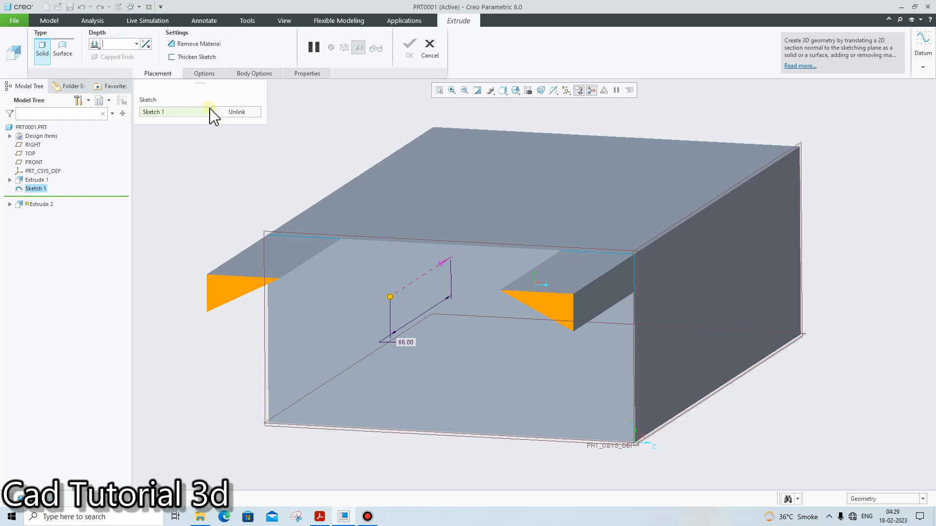
text(-24)
key(Return)
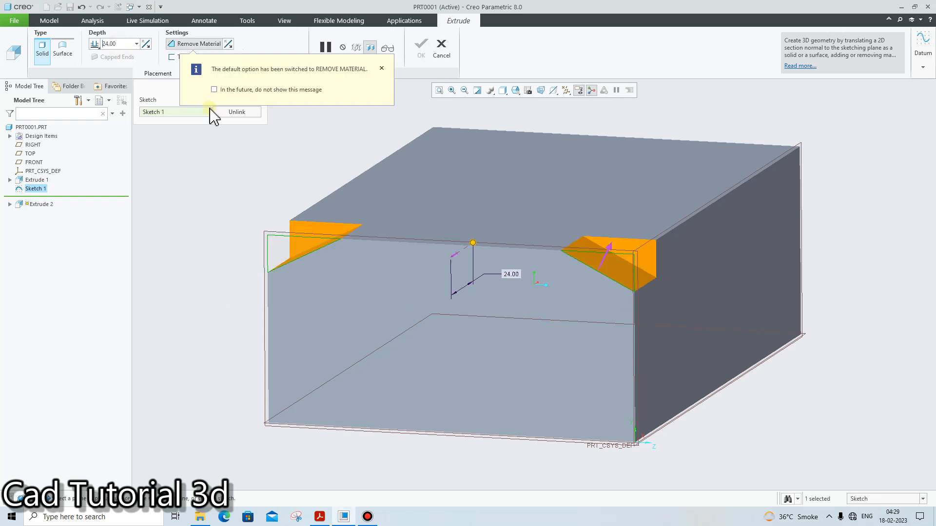
click(422, 52)
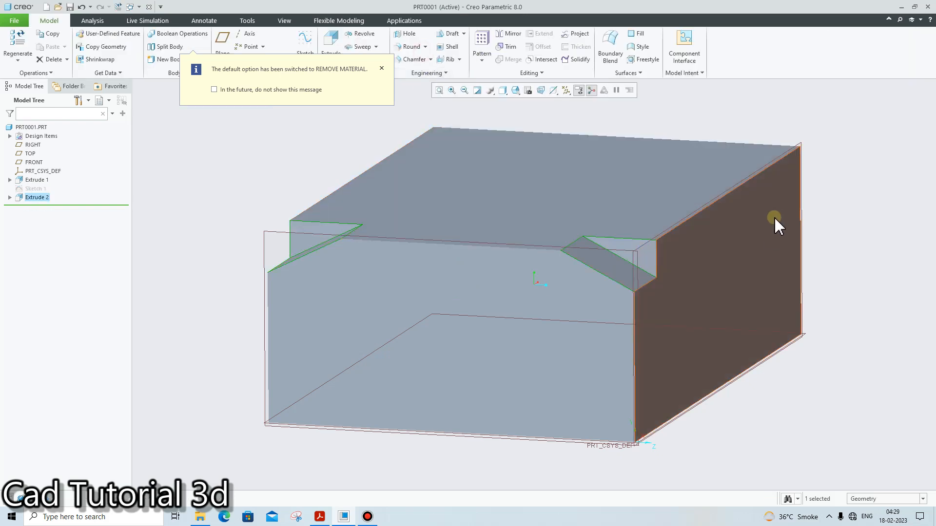
- Set the display style to Shading With Edges and consult the front and plan views in the PDF drawing
middle_drag(773, 216, 378, 497)
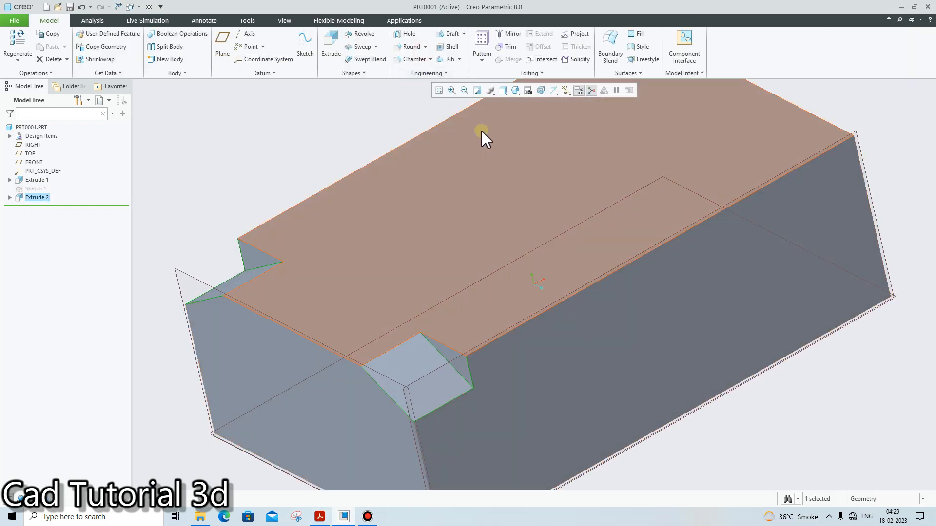
click(504, 95)
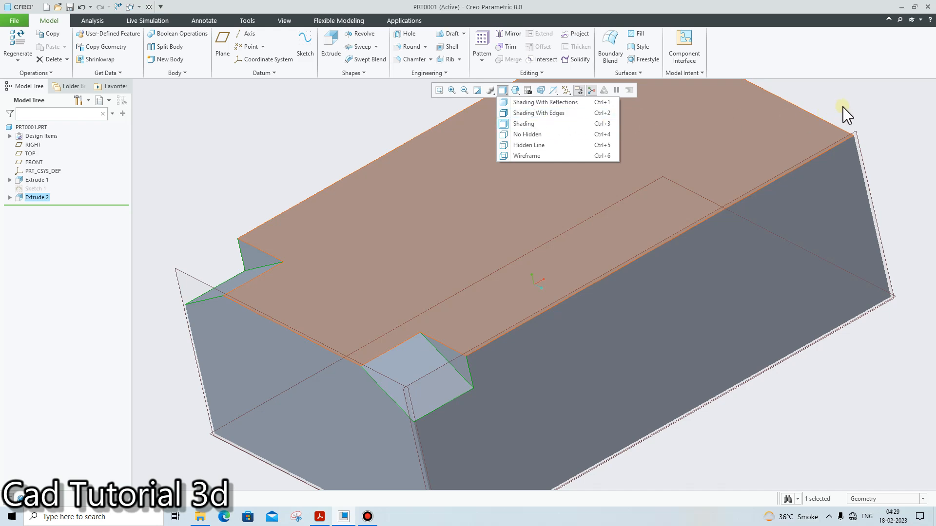
mouse_move(847, 116)
middle_down()
mouse_move(566, 308)
mouse_move(557, 372)
mouse_move(604, 335)
mouse_move(568, 376)
middle_up()
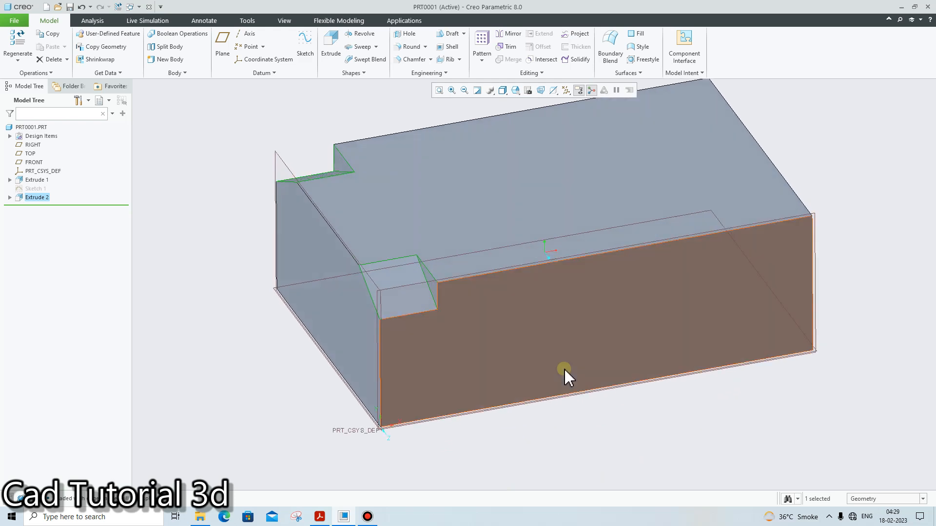
click(321, 518)
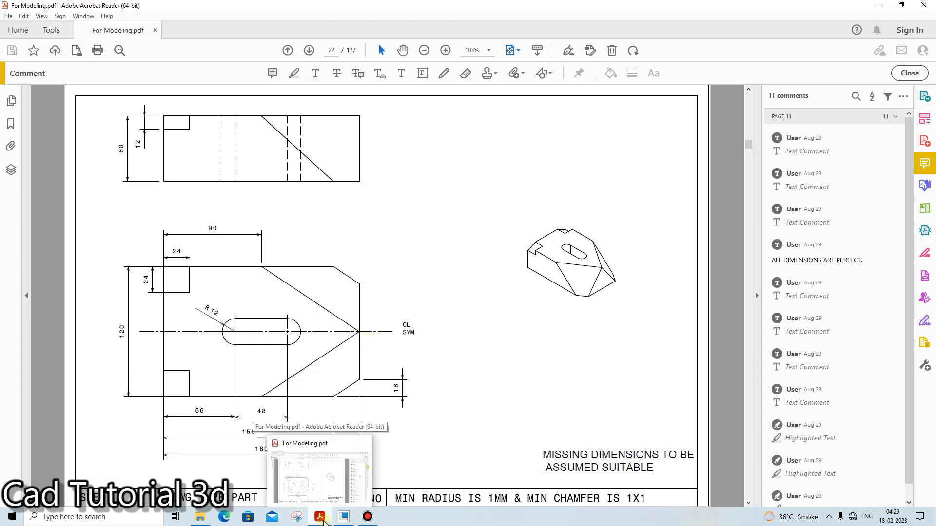
click(324, 521)
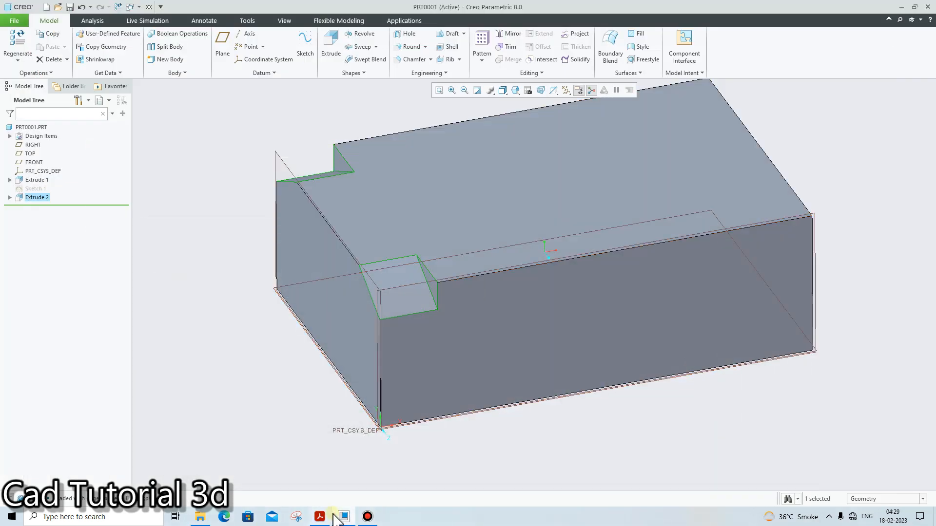
click(320, 516)
click(320, 517)
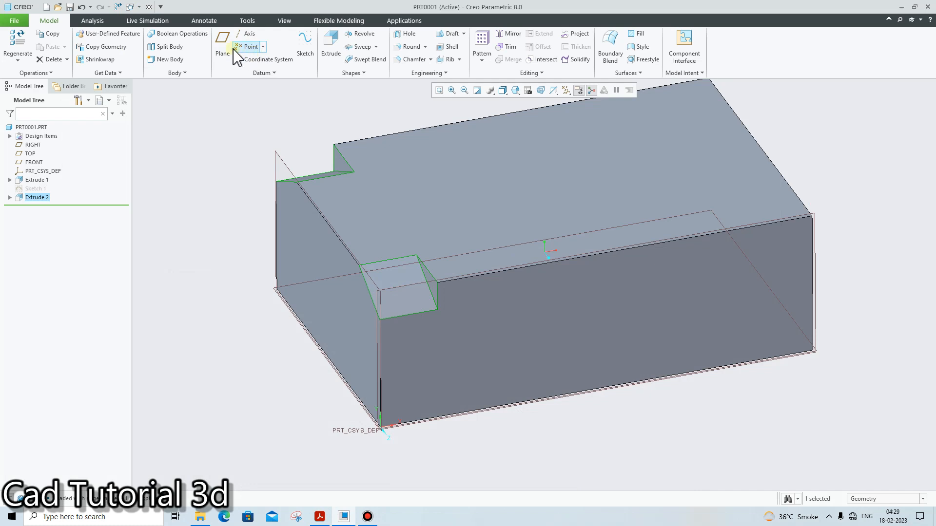
click(262, 47)
click(259, 58)
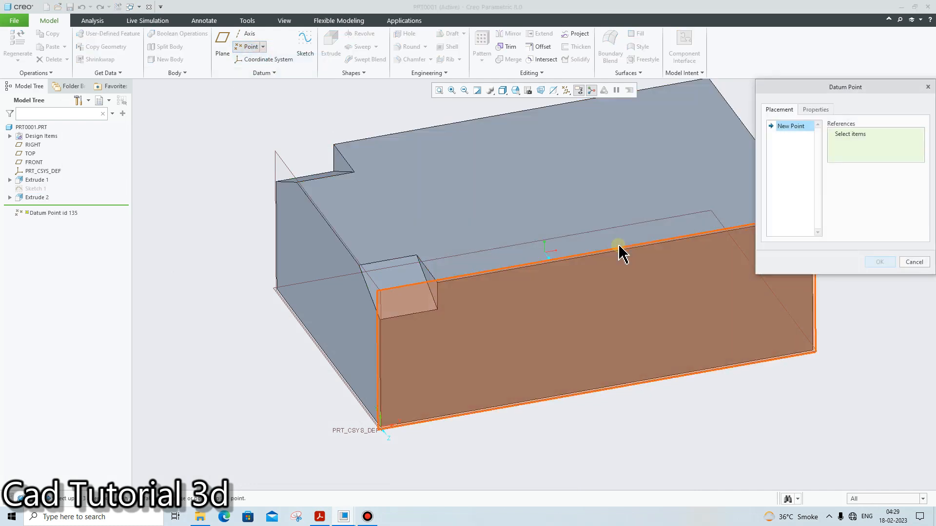
click(914, 263)
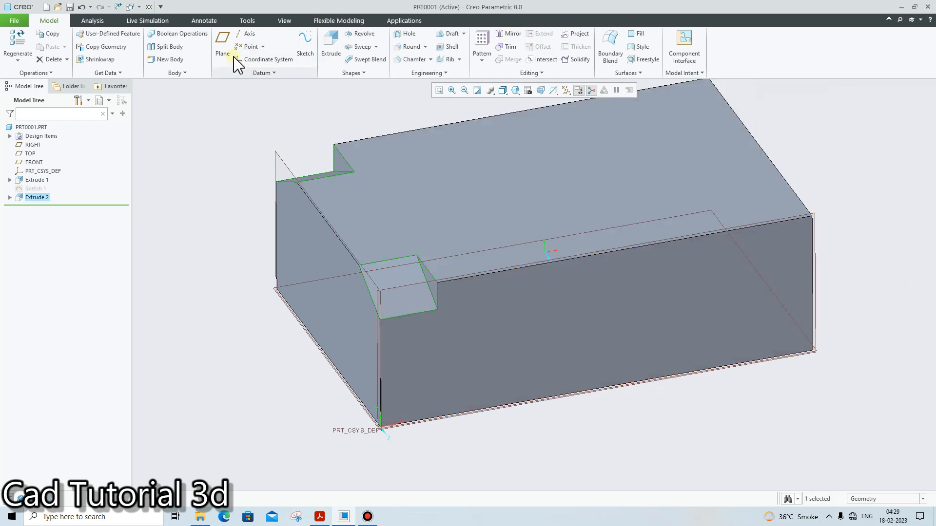
- Start a new sketch on the block's top face, using the RIGHT datum plane as orientation reference
click(303, 42)
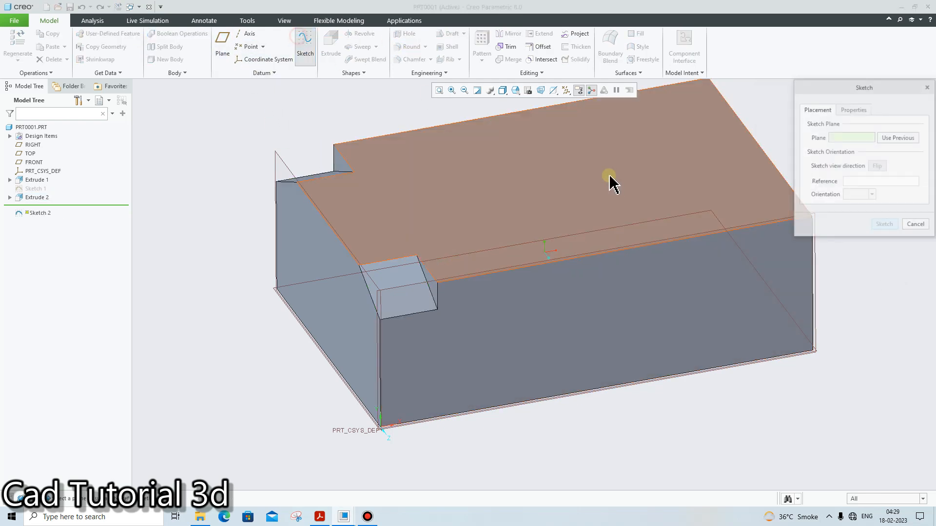
click(611, 176)
mouse_move(648, 136)
middle_down()
mouse_move(665, 181)
mouse_move(544, 120)
middle_up()
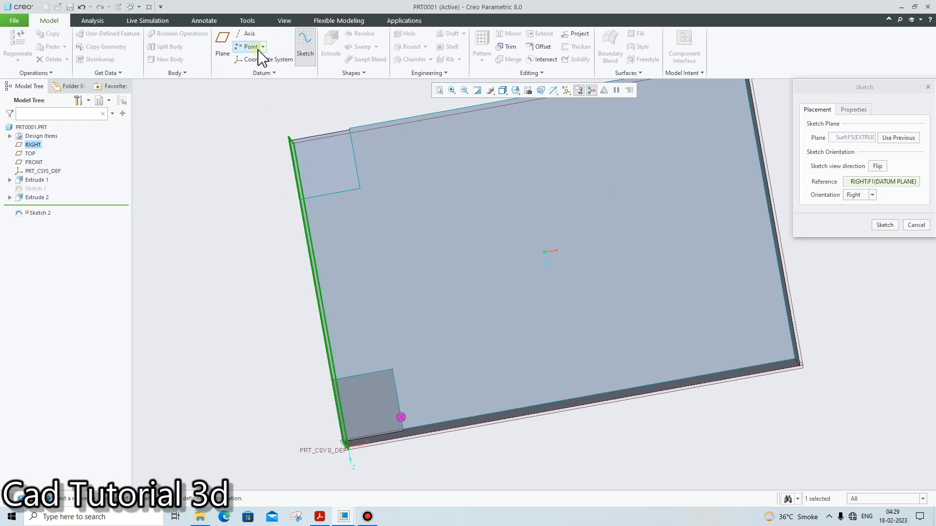
click(884, 225)
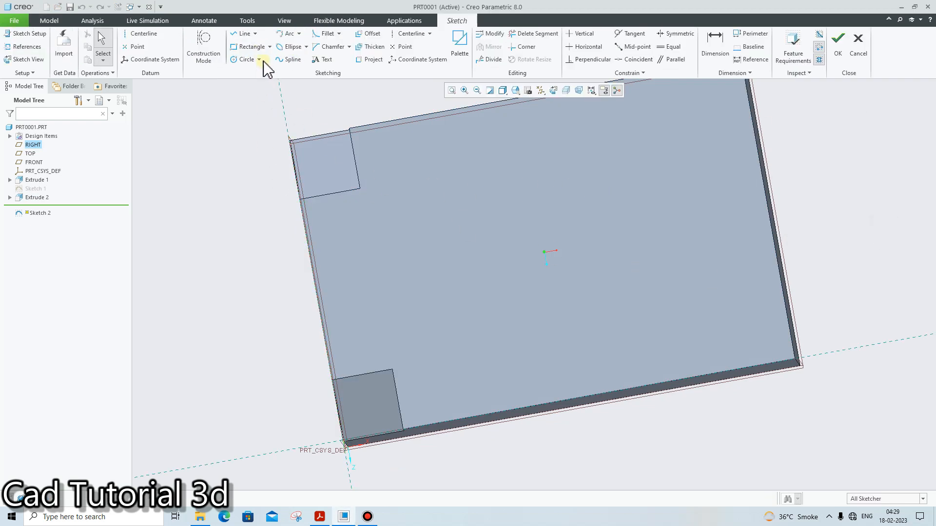
click(402, 46)
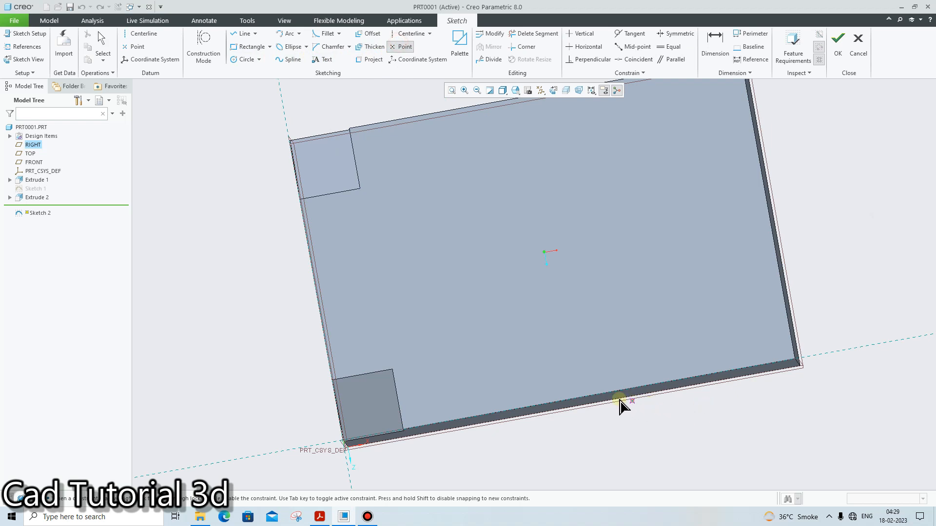
click(600, 394)
middle_click(657, 436)
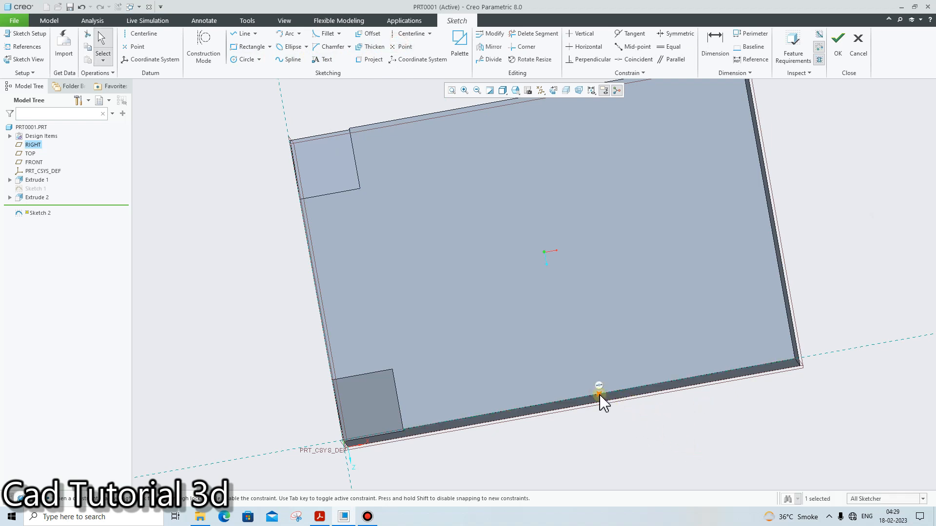
- Place a sketch point on the top face's long front edge, about 94 from the notched end
click(404, 47)
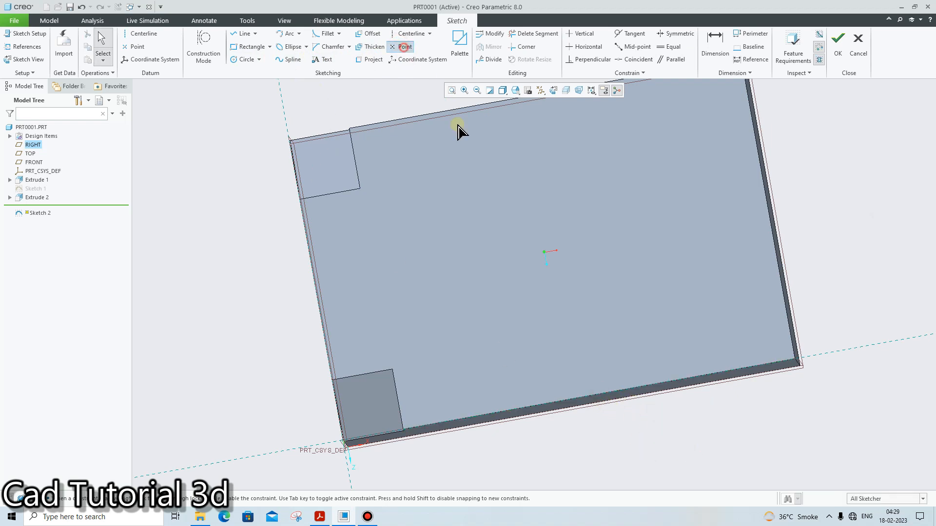
click(581, 375)
click(578, 402)
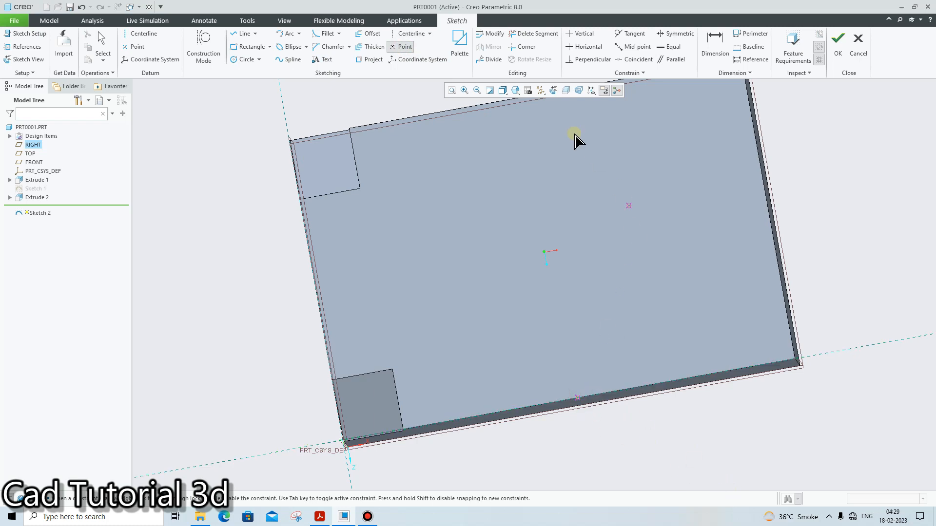
middle_click(715, 55)
- Try to dimension the point from the end opposite the notches, check the PDF drawing and remove that dimension
click(715, 55)
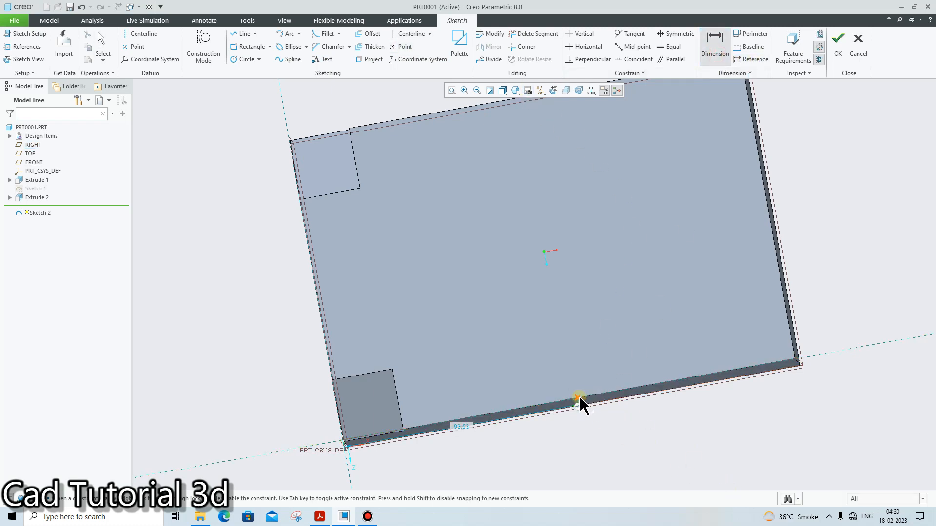
click(791, 358)
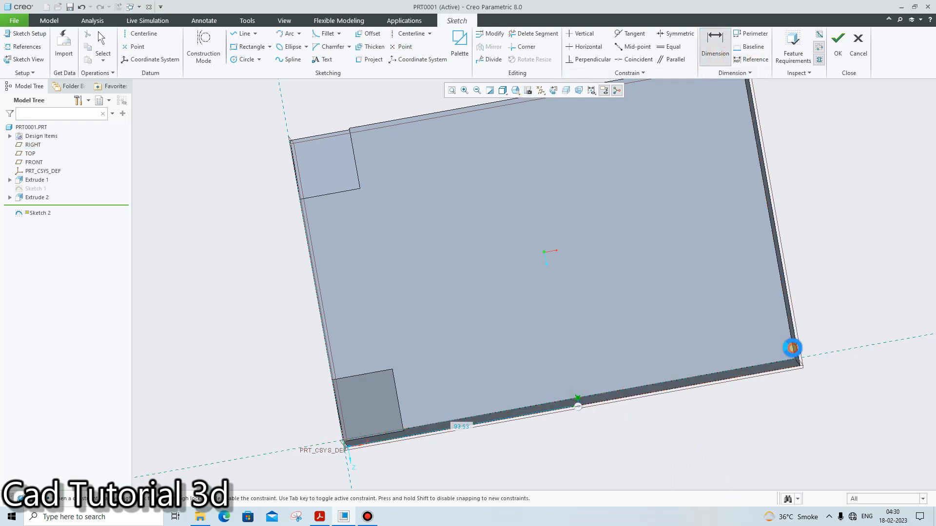
middle_click(737, 358)
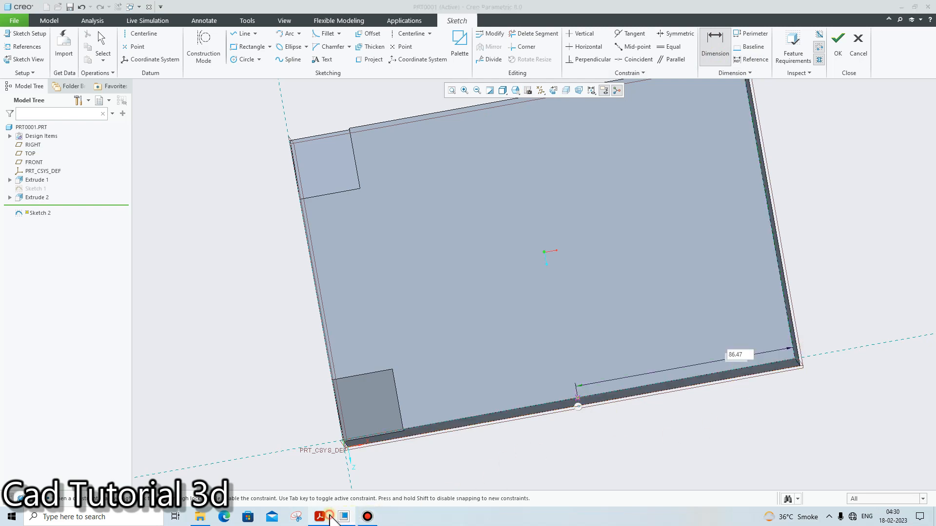
click(320, 516)
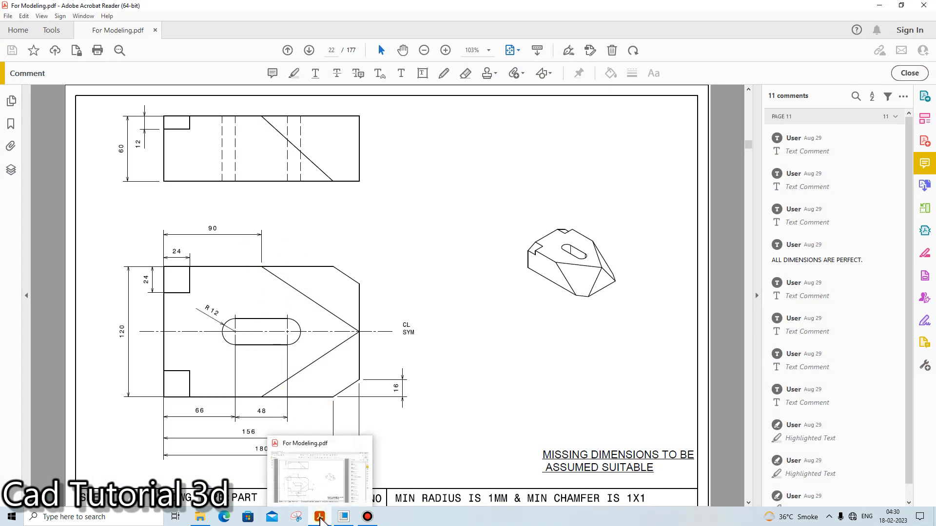
click(320, 516)
middle_click(734, 359)
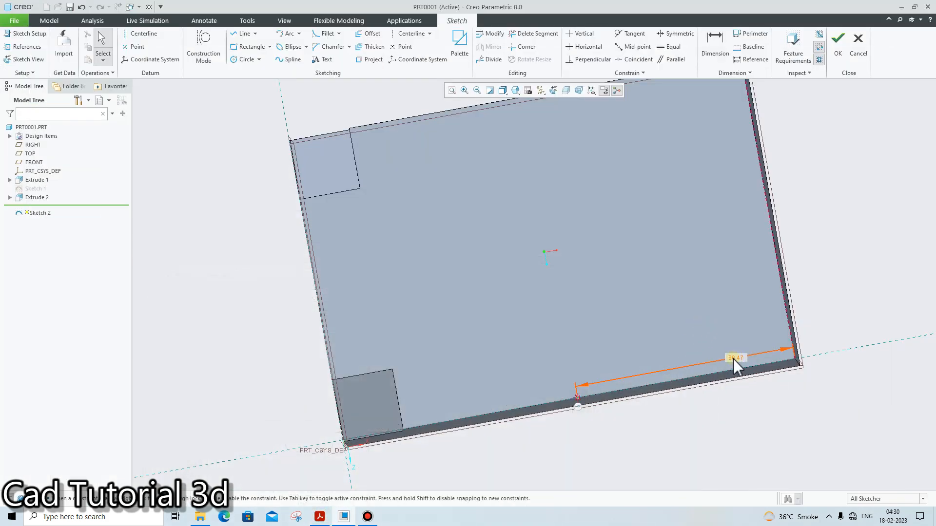
click(728, 362)
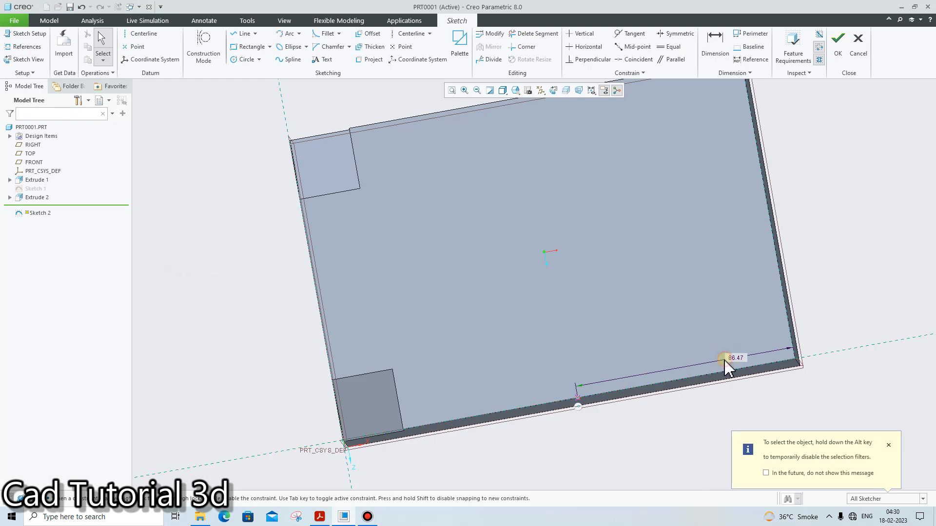
click(735, 359)
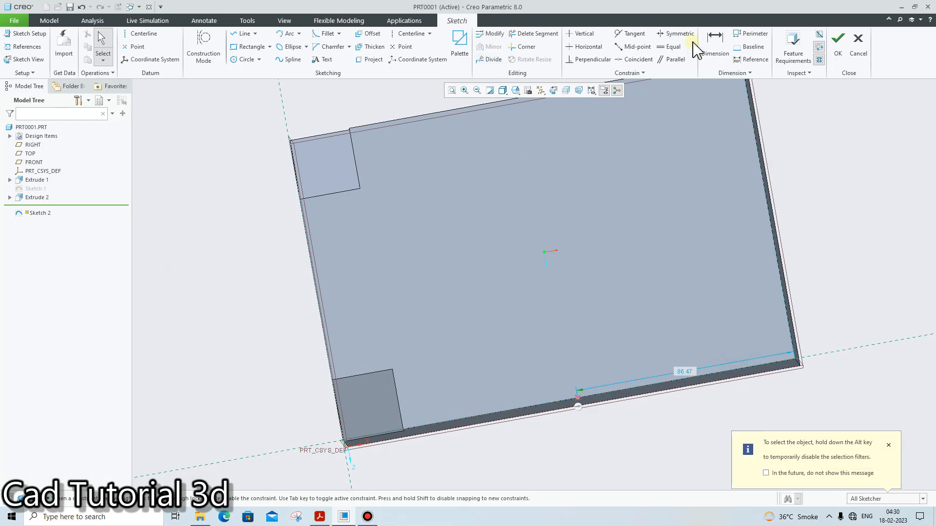
- Dimension the sketch point from the notched end of the block and set the distance to 90
click(713, 46)
middle_drag(618, 220, 342, 378)
click(343, 378)
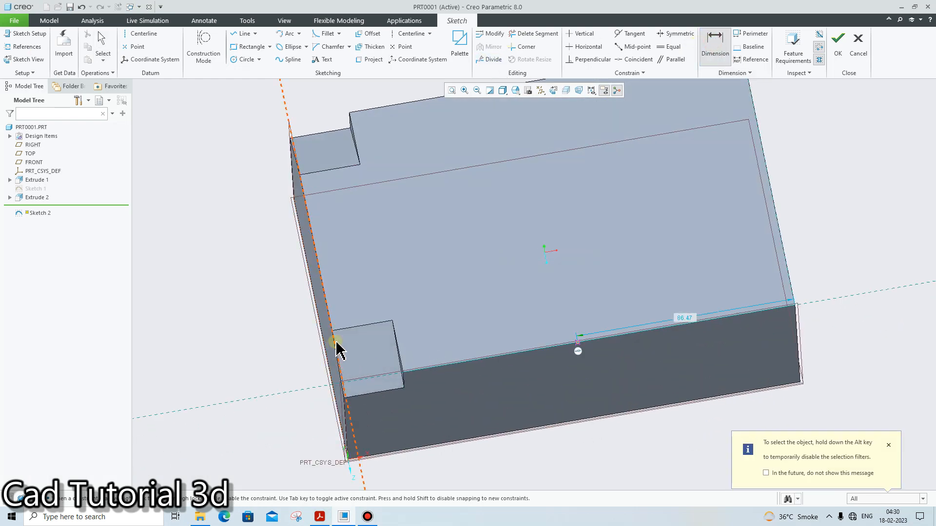
click(578, 343)
middle_click(502, 338)
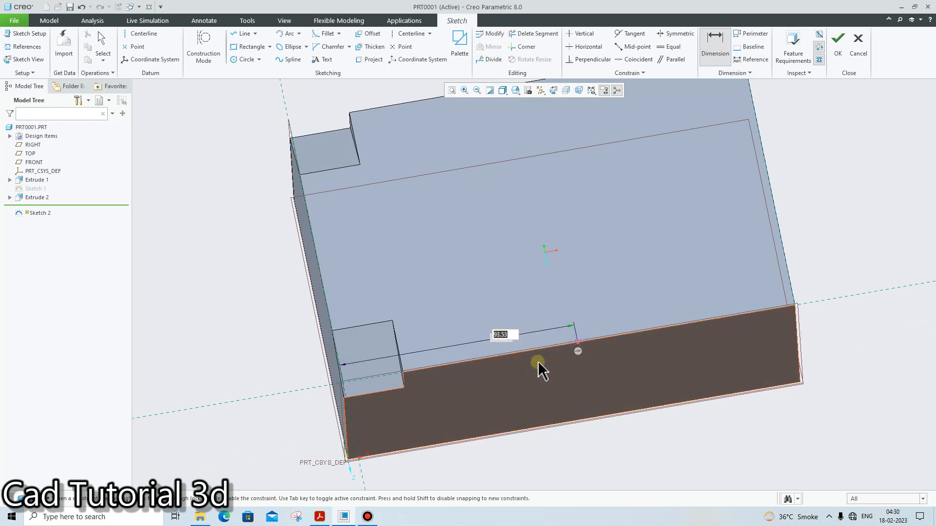
text(90)
key(Return)
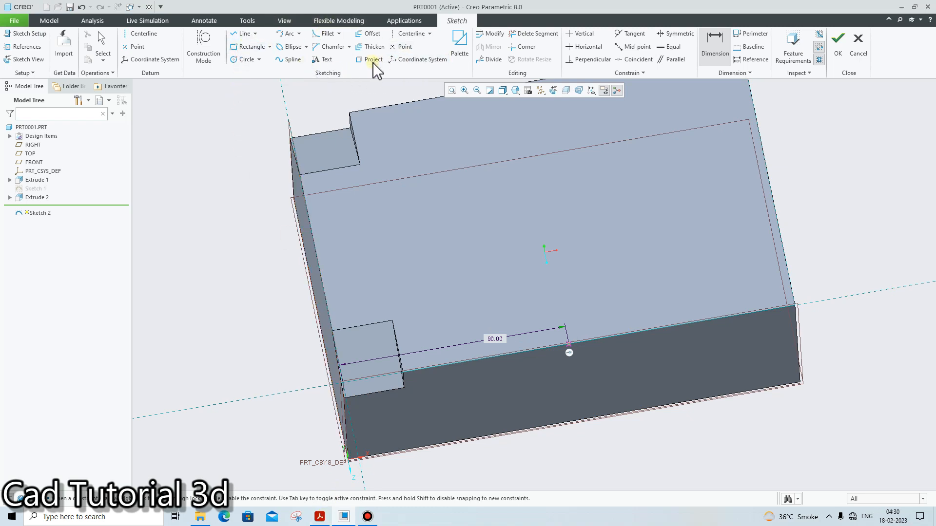
- Place a second sketch point on the top face's opposite long edge, 90 from the notched end, and exit the sketch
click(402, 46)
scroll(536, 185, up, 3)
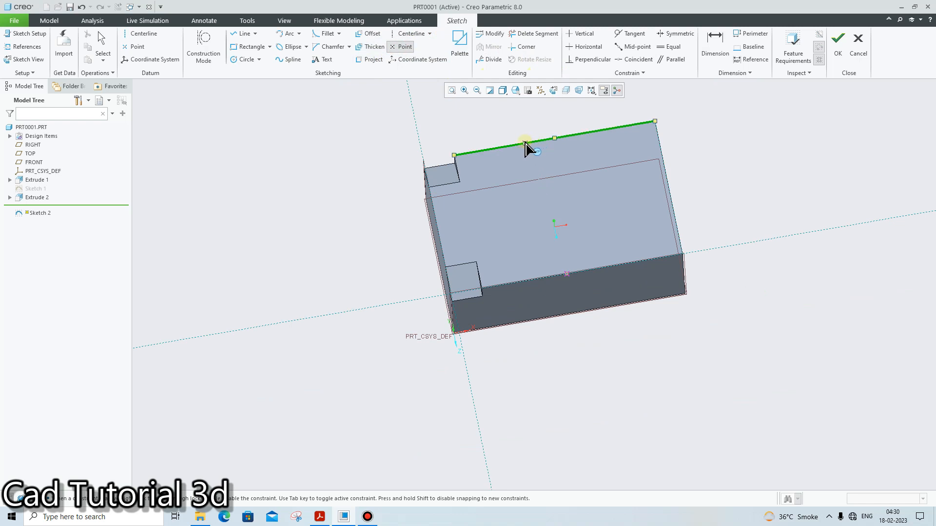
click(528, 142)
middle_click(525, 220)
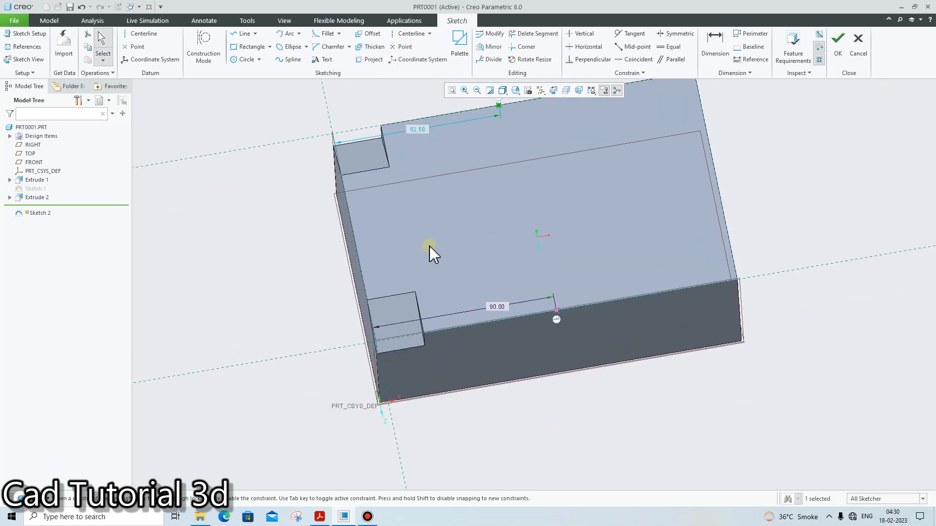
double_click(418, 127)
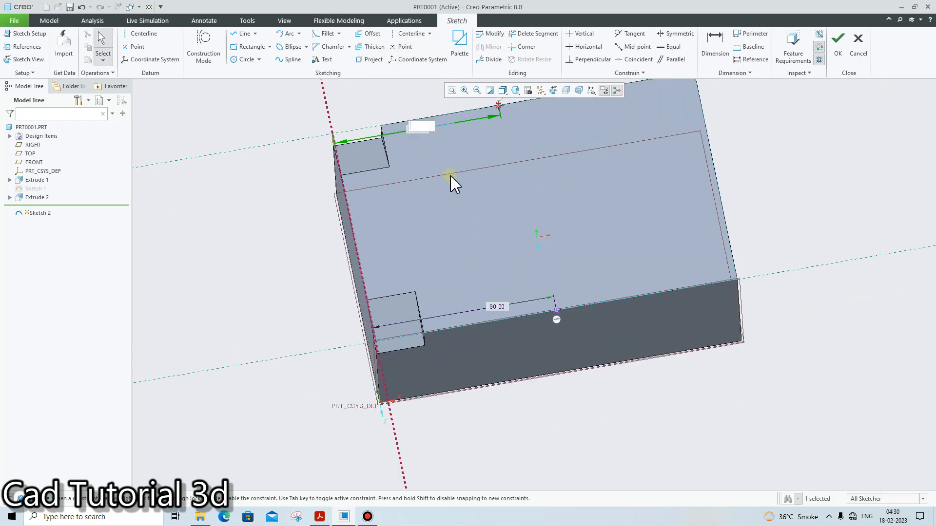
text(90)
click(555, 336)
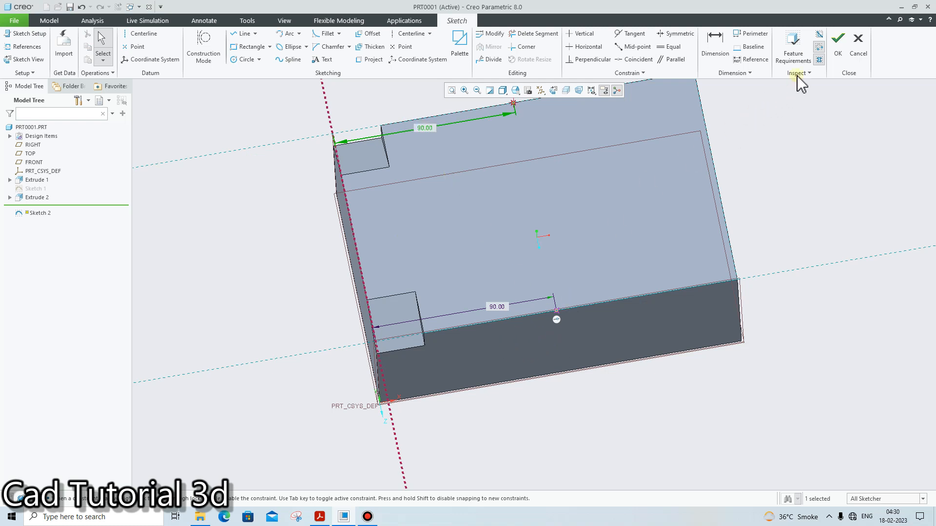
click(836, 51)
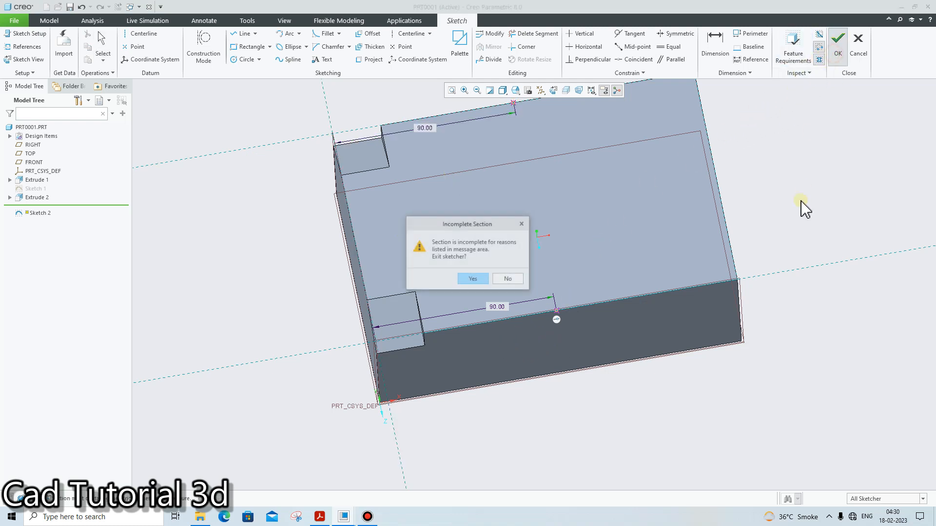
click(468, 277)
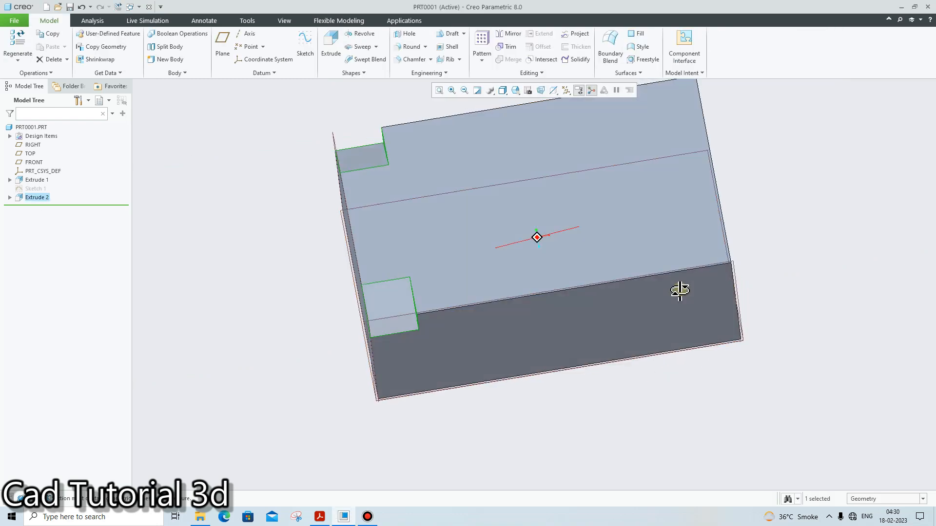
- Expand Extrude 2 in the model tree and start a new sketch on the block's top face, oriented by the RIGHT datum plane
click(9, 197)
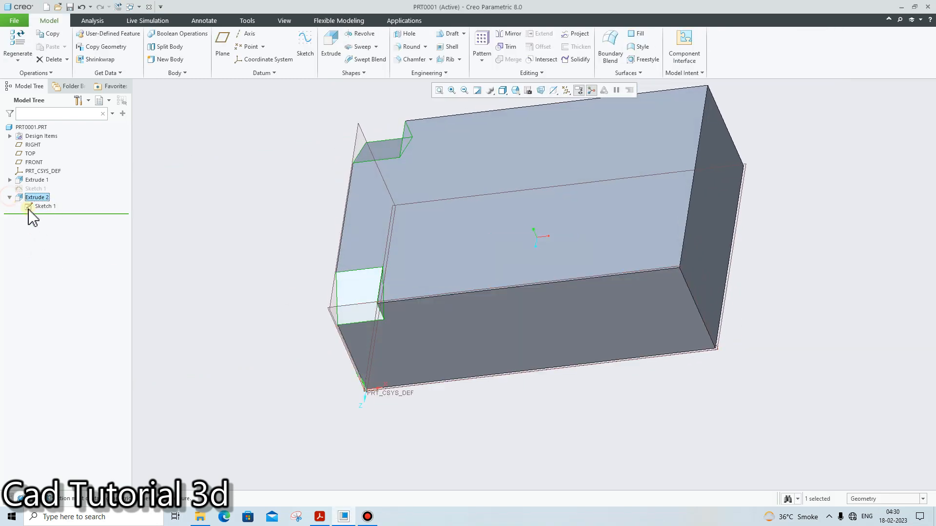
click(33, 207)
click(211, 242)
mouse_move(592, 240)
middle_down()
mouse_move(606, 235)
mouse_move(585, 244)
middle_up()
click(306, 40)
click(534, 228)
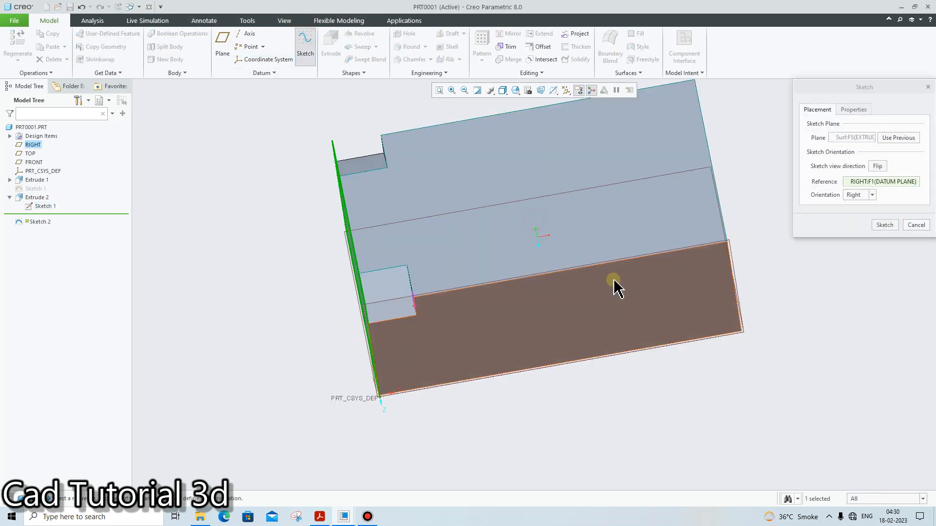
click(884, 224)
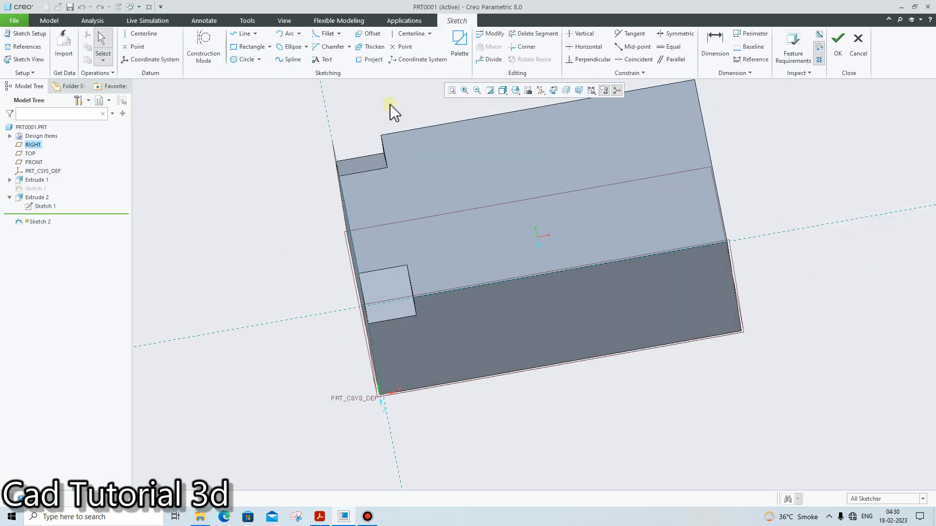
- Place two aligned sketch points on the top face's opposite long edges and set them 90 from the notched end
click(405, 47)
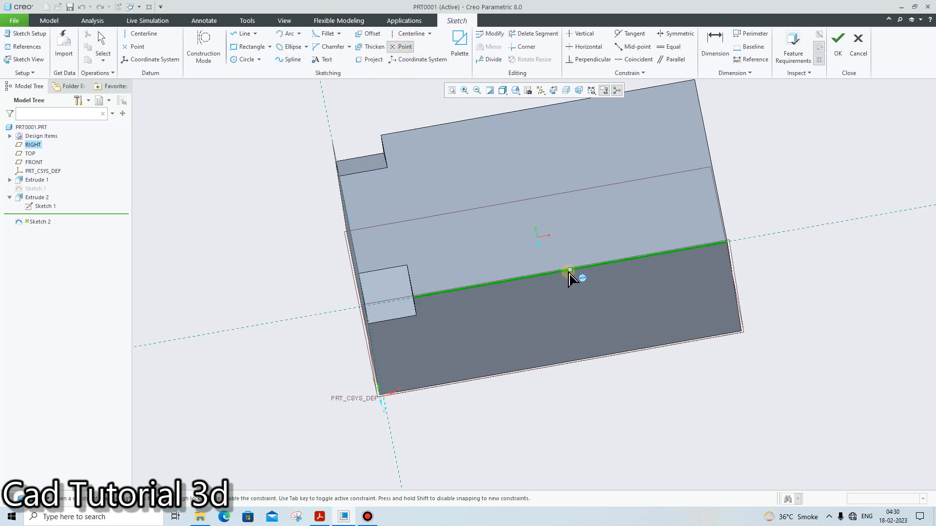
click(535, 276)
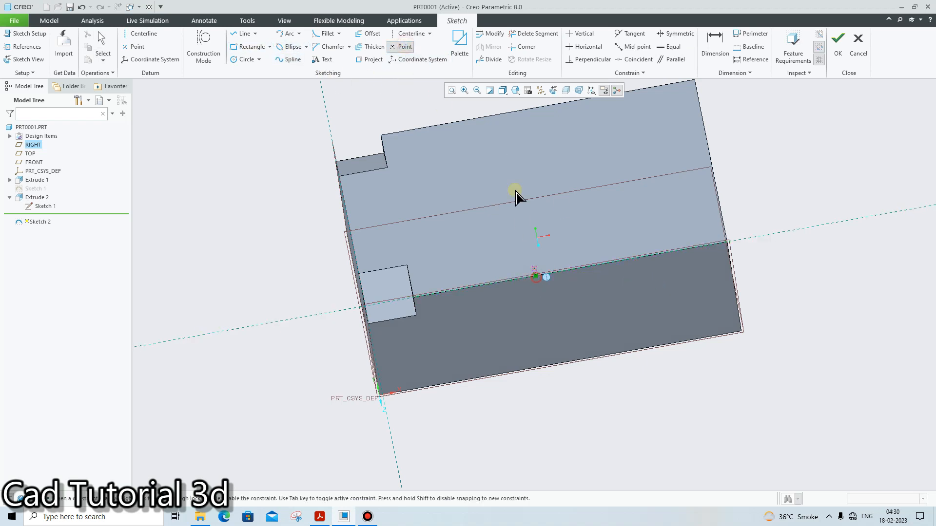
click(504, 114)
middle_click(607, 245)
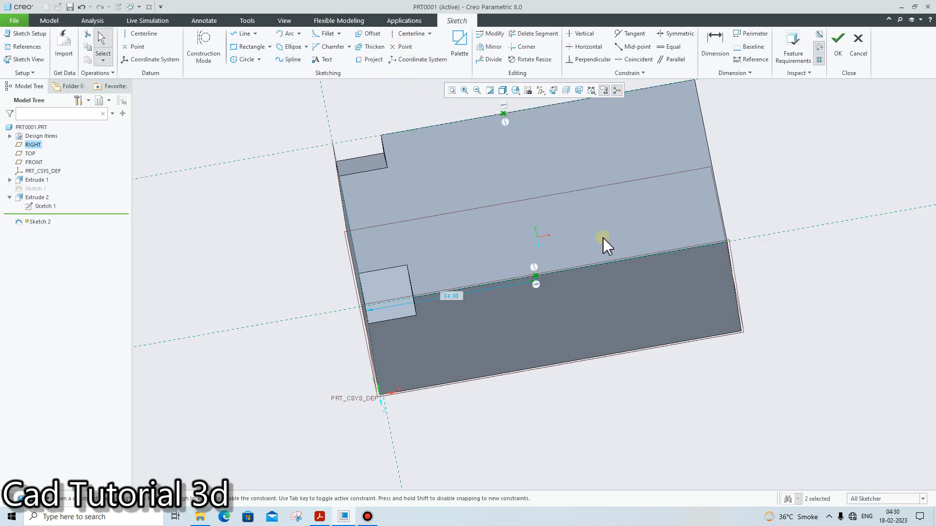
double_click(456, 296)
text(90)
key(Return)
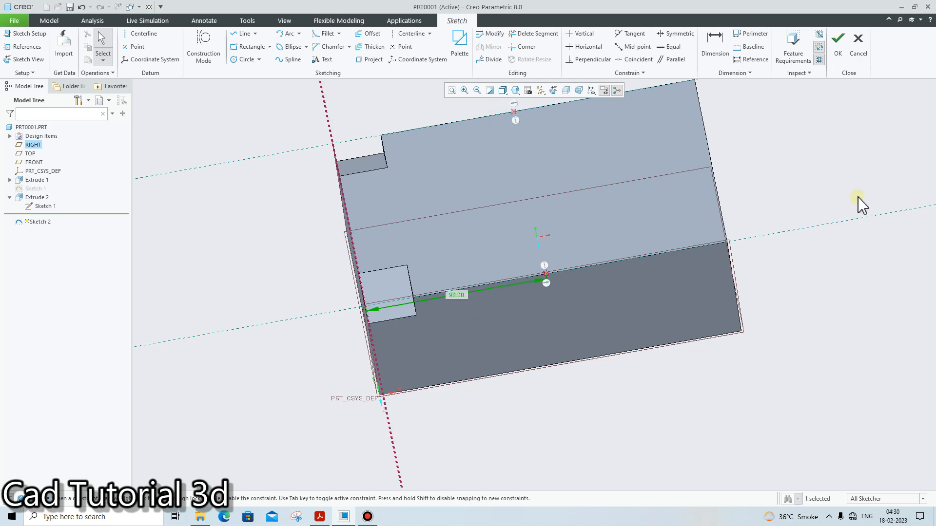
- Try to accept the sketch that contains only the two points, and exit the sketcher
click(838, 44)
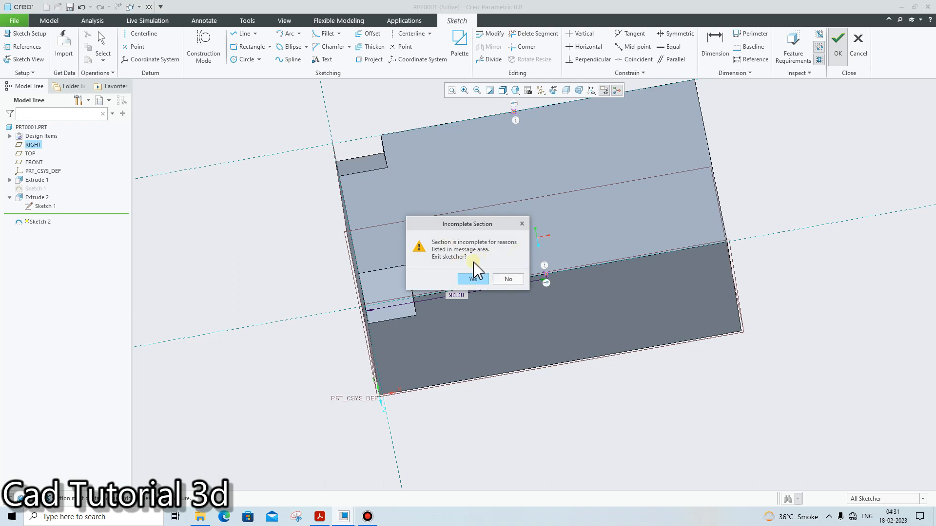
click(507, 280)
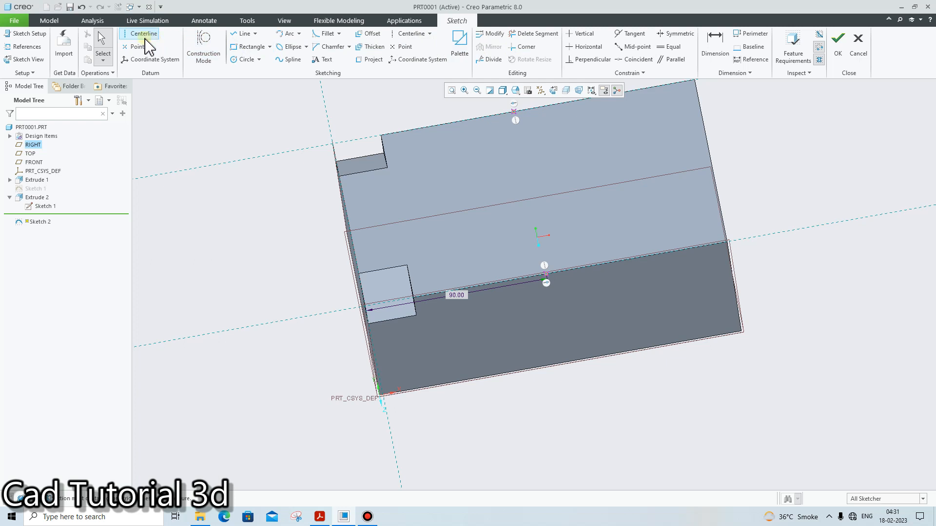
click(838, 43)
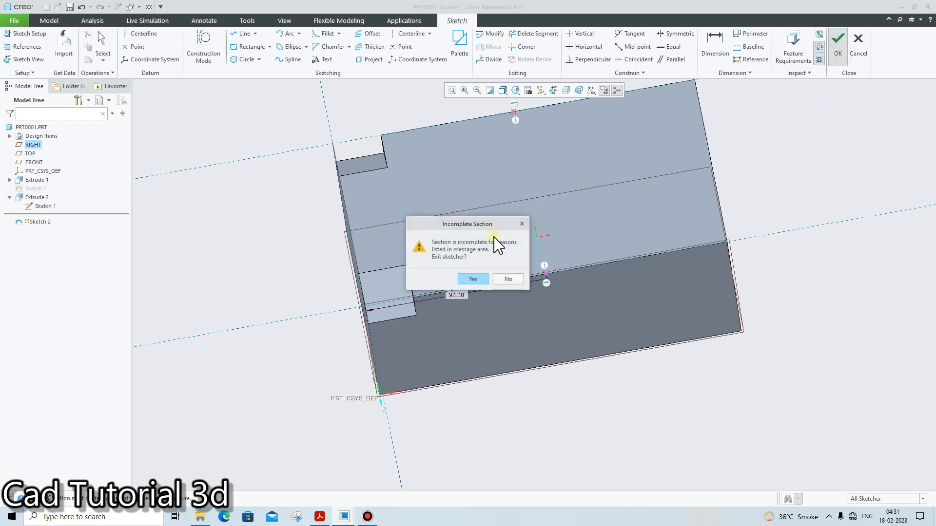
click(510, 280)
click(838, 44)
click(470, 279)
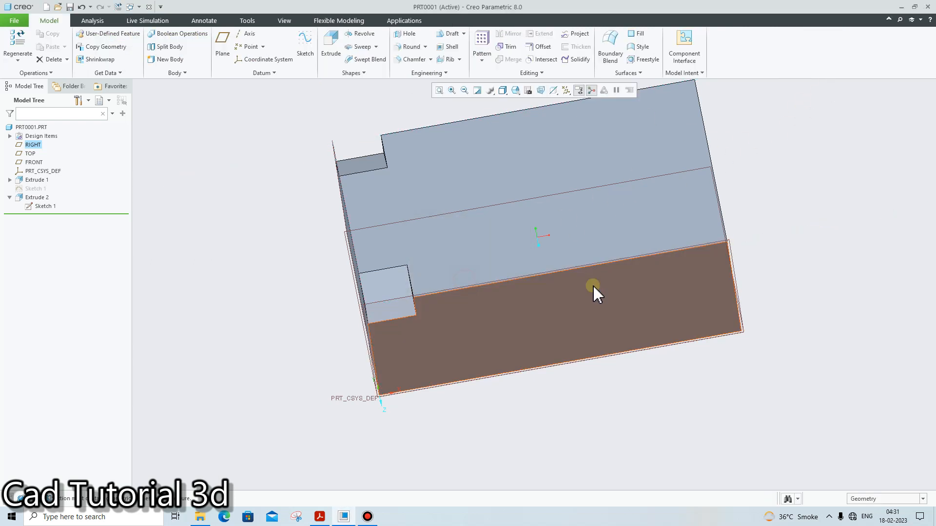
click(45, 206)
click(222, 205)
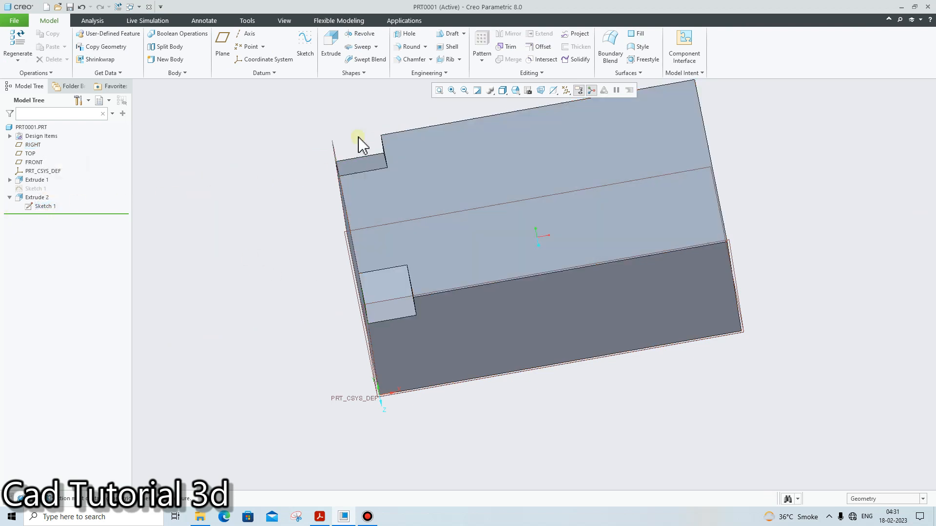
click(222, 42)
click(523, 185)
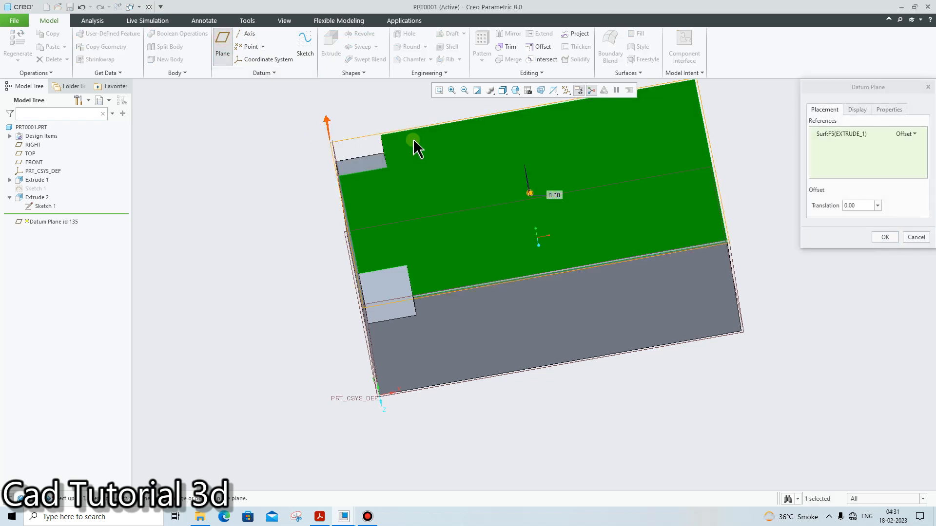
click(916, 237)
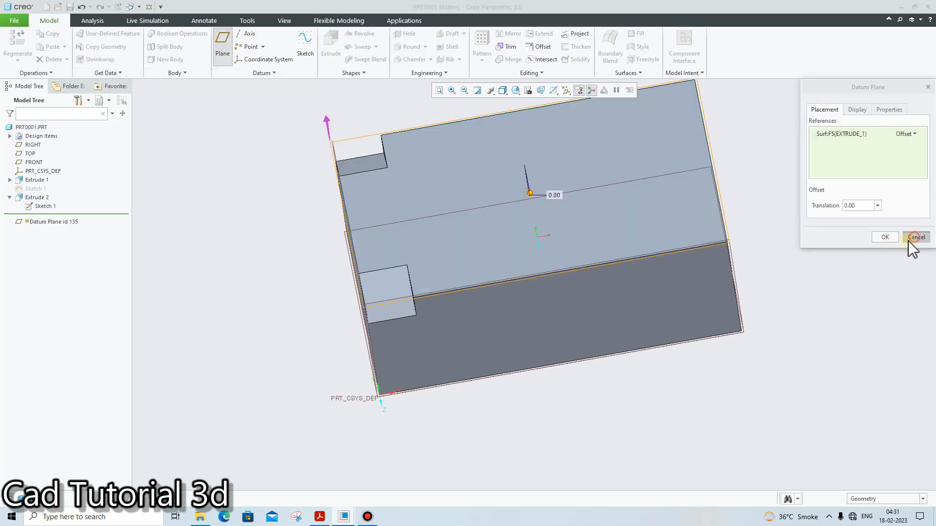
click(468, 275)
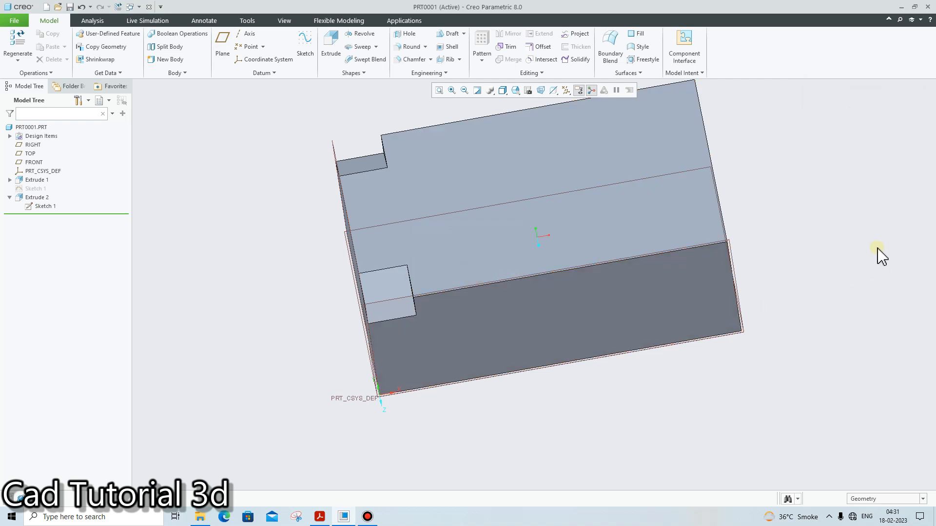
- Open a sketch on the block's top face with the RIGHT datum plane as the right-hand orientation reference
click(304, 47)
click(521, 198)
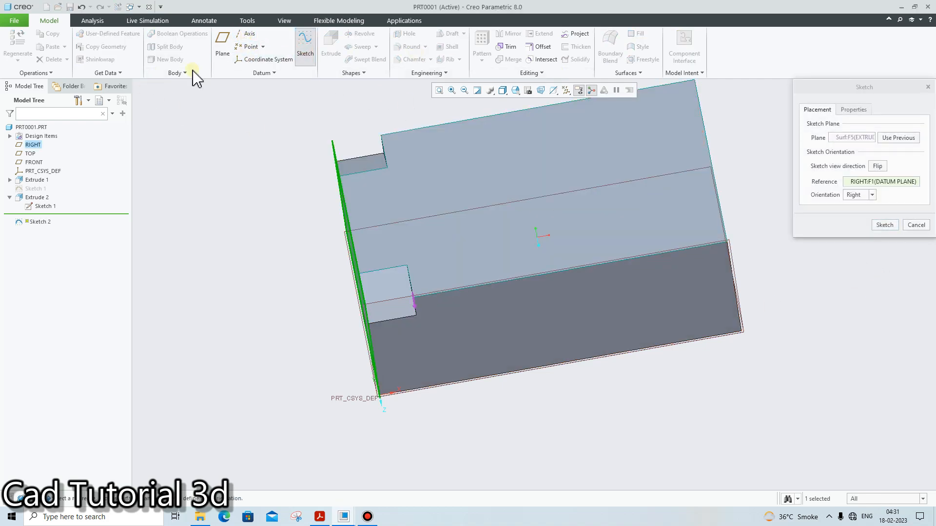
click(885, 225)
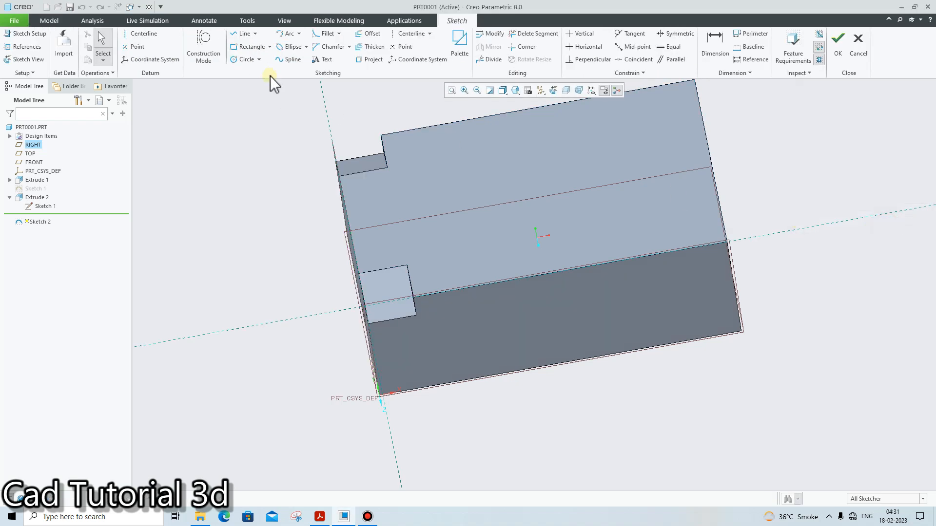
- Sketch a line straight across the top face between its long edges, 90 from the notched end, and accept the sketch
click(245, 34)
click(725, 243)
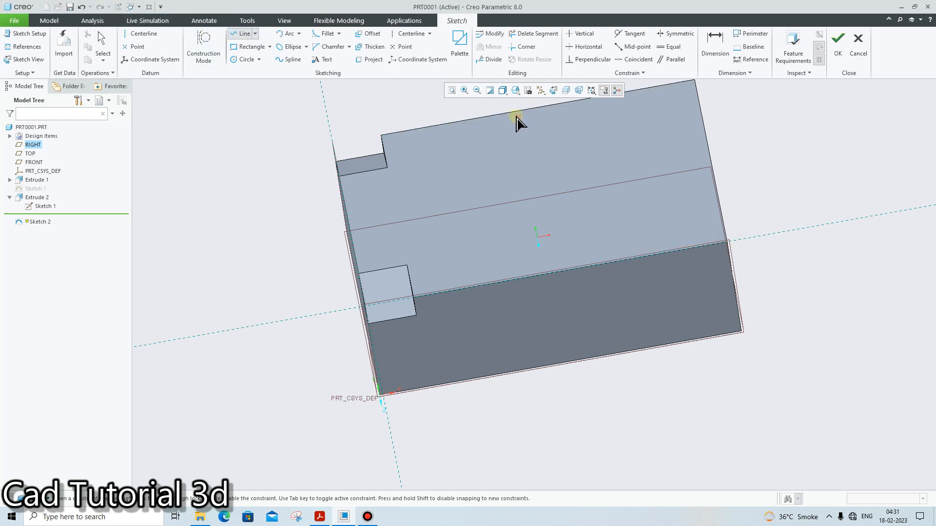
click(516, 113)
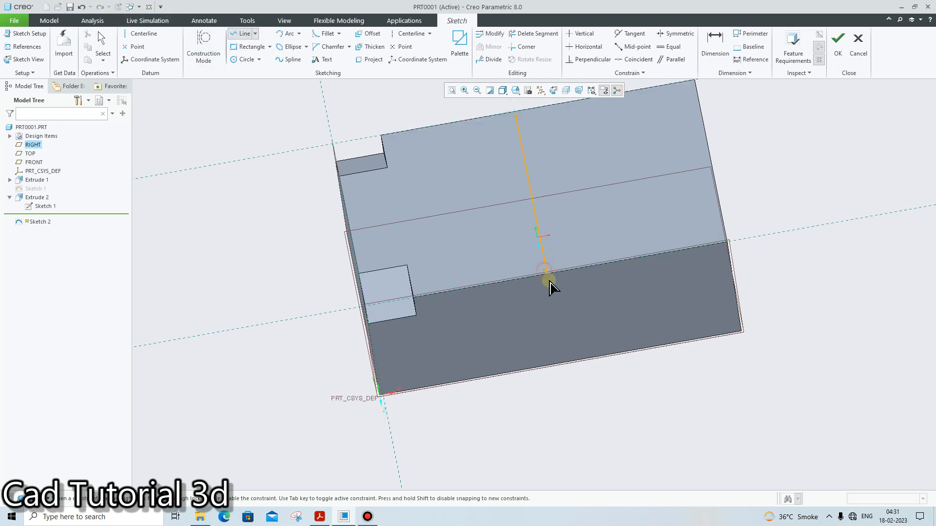
click(547, 274)
middle_click(522, 168)
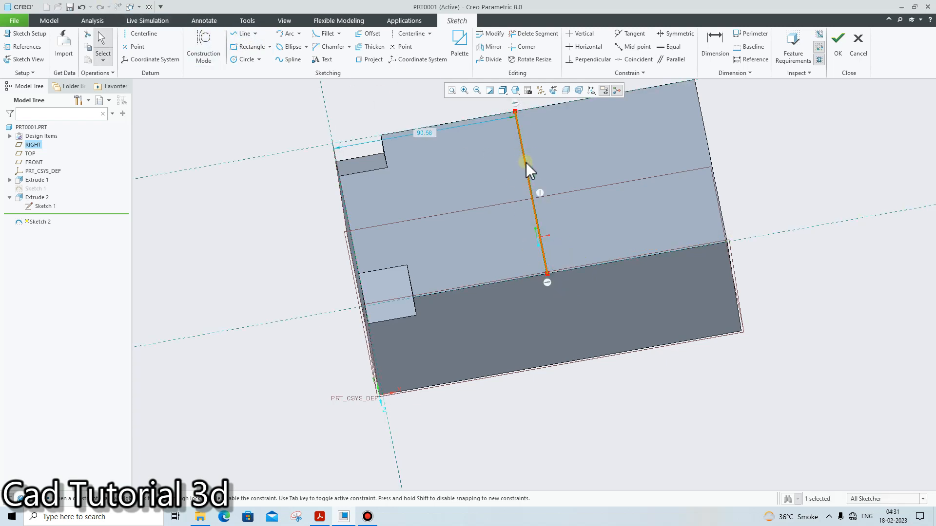
click(424, 133)
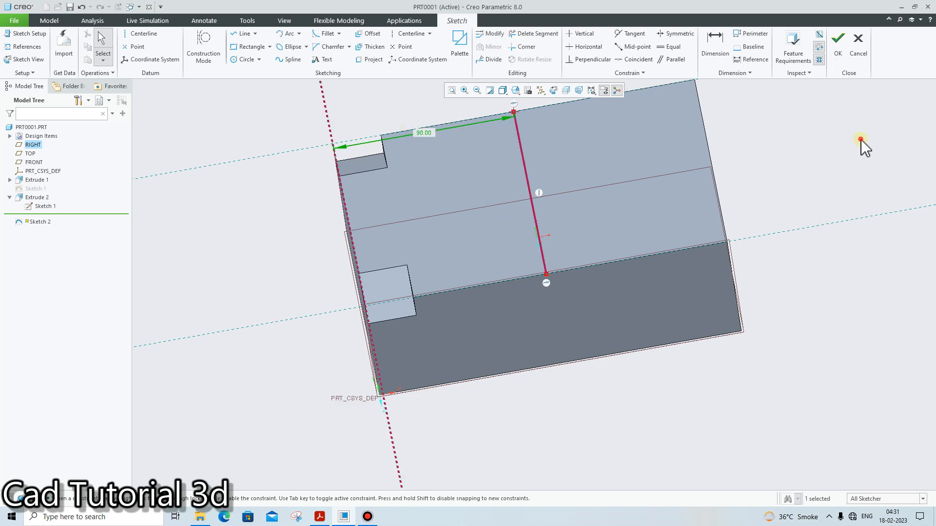
click(838, 40)
- Consult the plan view in the PDF drawing and start a new sketch on the block's bottom face
mouse_move(672, 173)
middle_down()
mouse_move(625, 151)
mouse_move(641, 167)
middle_up()
click(320, 517)
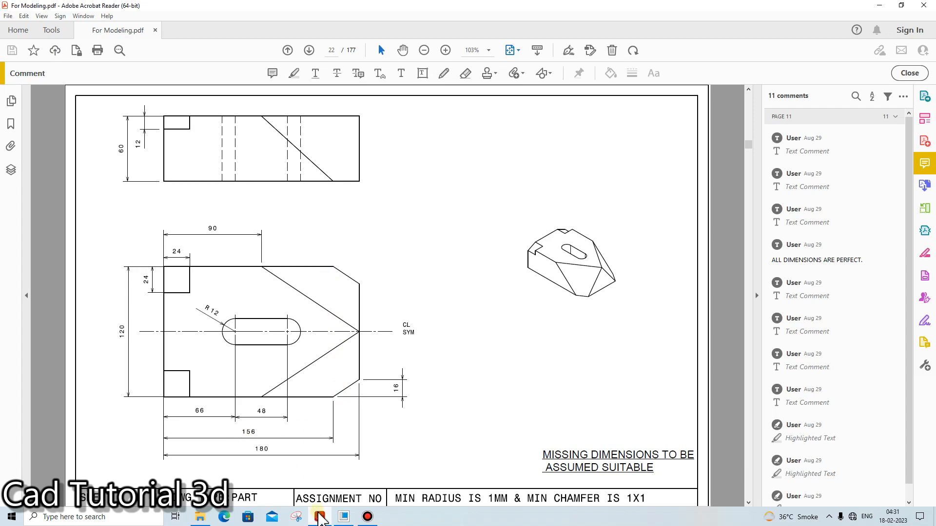
click(320, 517)
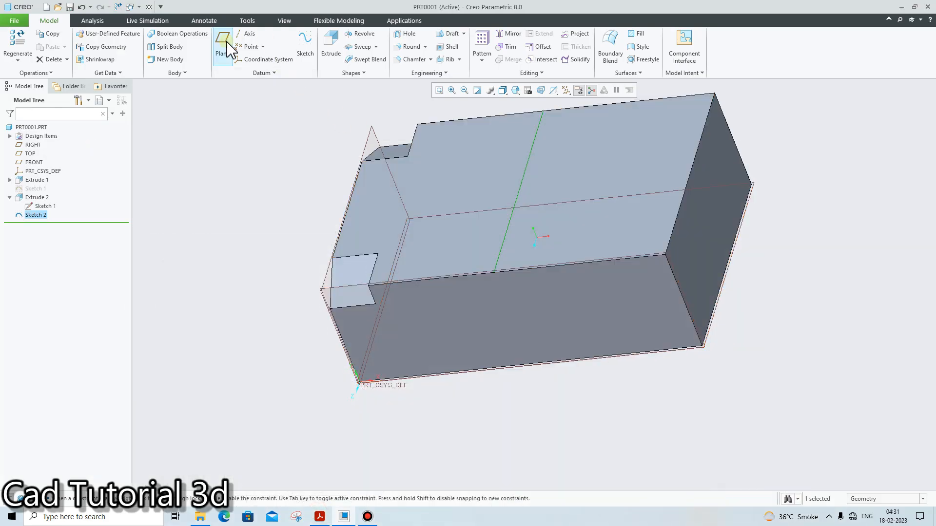
click(305, 46)
middle_drag(449, 150, 687, 243)
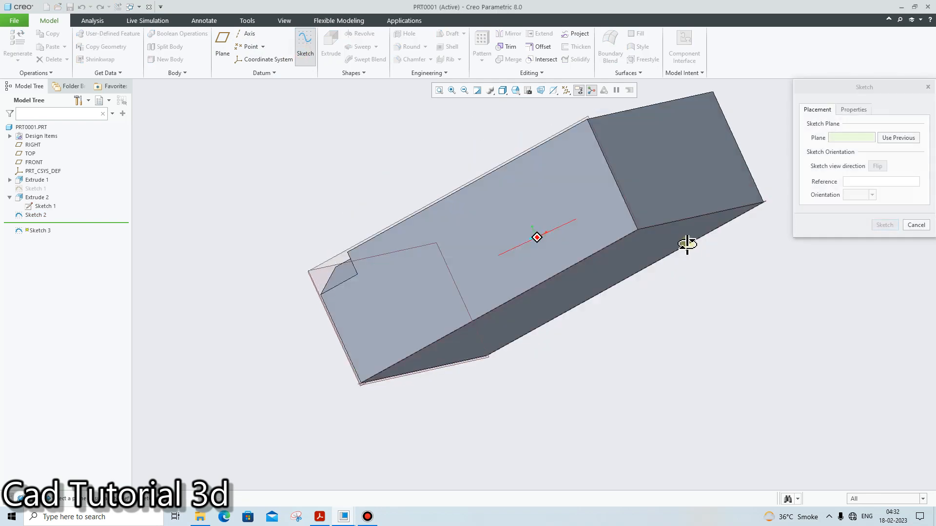
click(687, 243)
middle_click(692, 241)
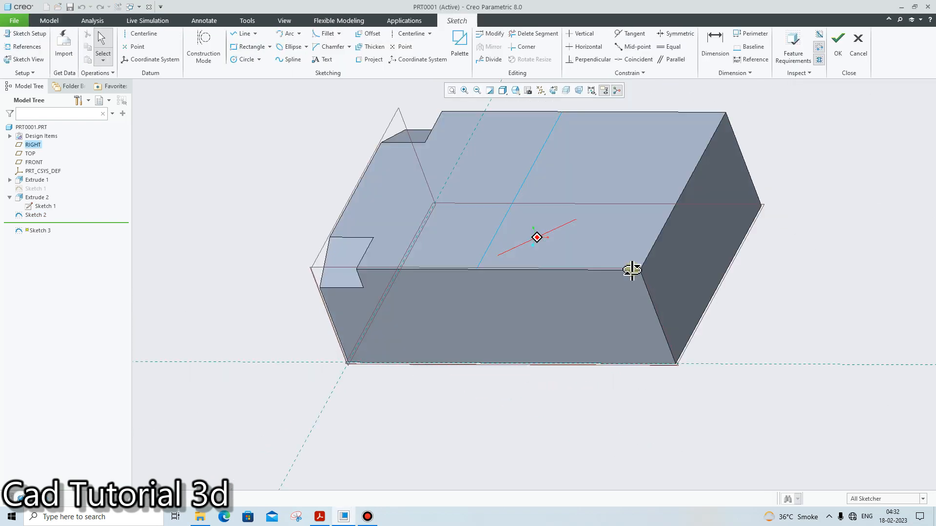
- Sketch a line straight across the bottom face between its long edges, about 137 from the notched end
click(243, 34)
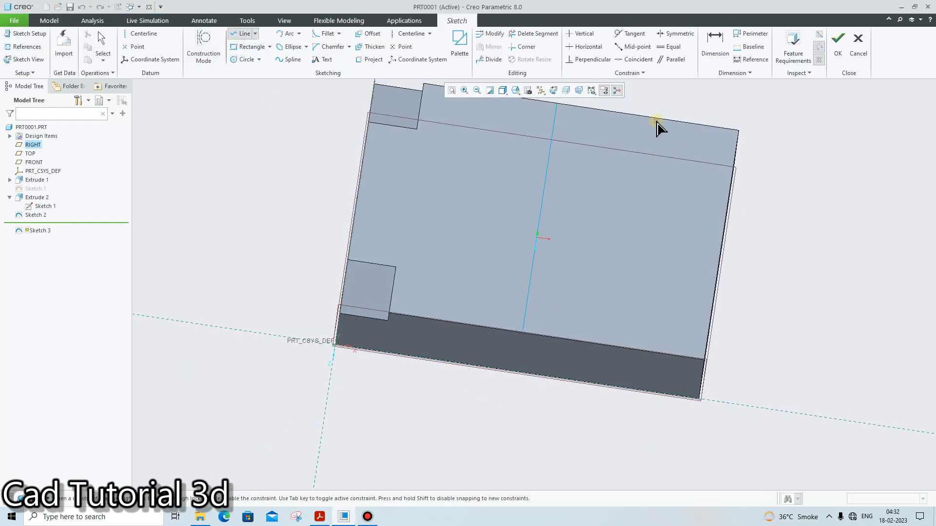
click(647, 152)
click(623, 370)
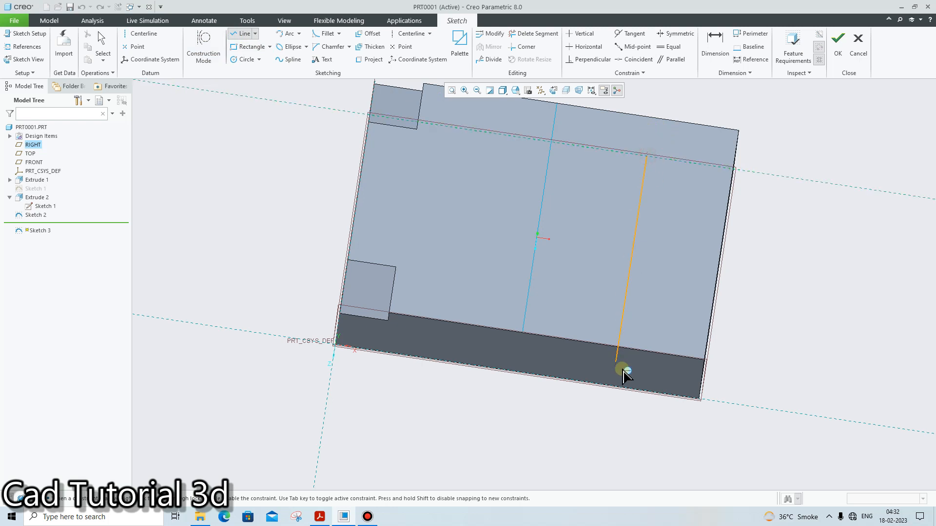
click(618, 387)
middle_click(523, 319)
scroll(529, 313, up, 2)
scroll(525, 244, down, 1)
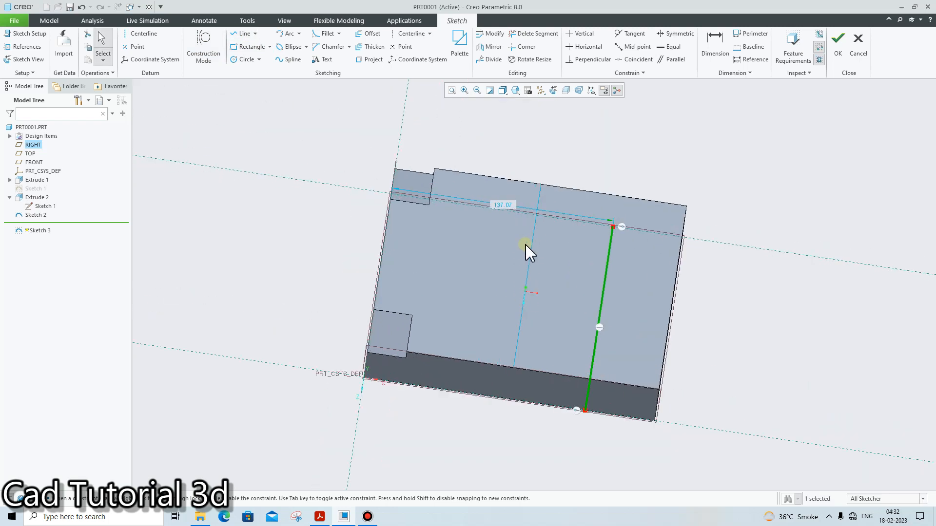
- Set the bottom-face line's distance from the notched end to 156 and accept the sketch
double_click(500, 204)
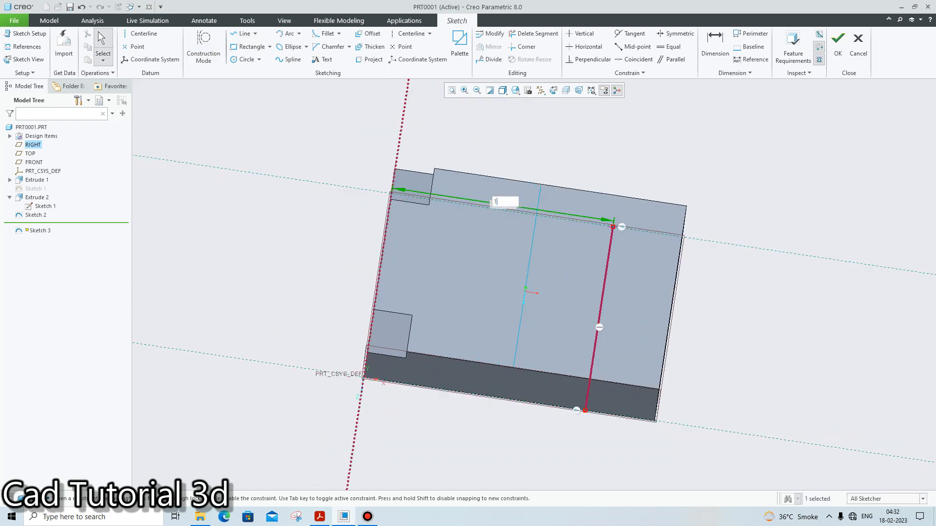
text(156)
key(Return)
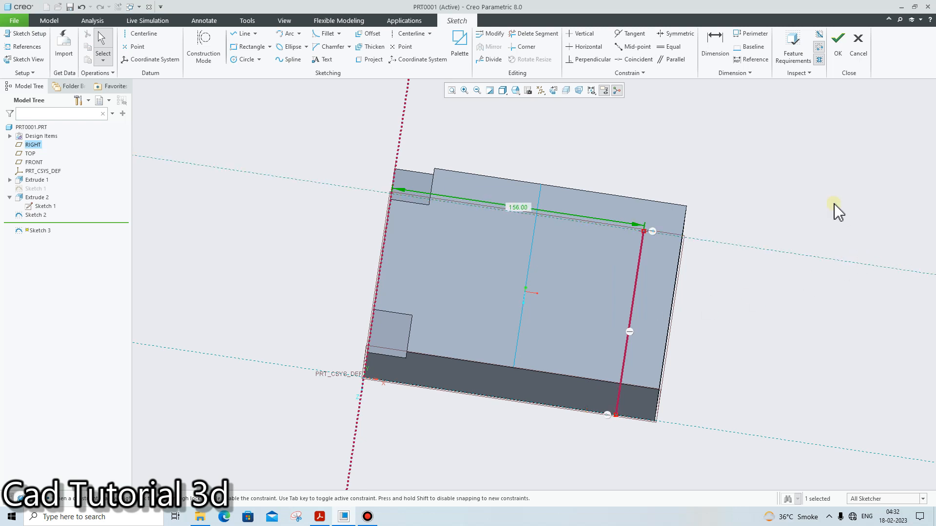
click(838, 47)
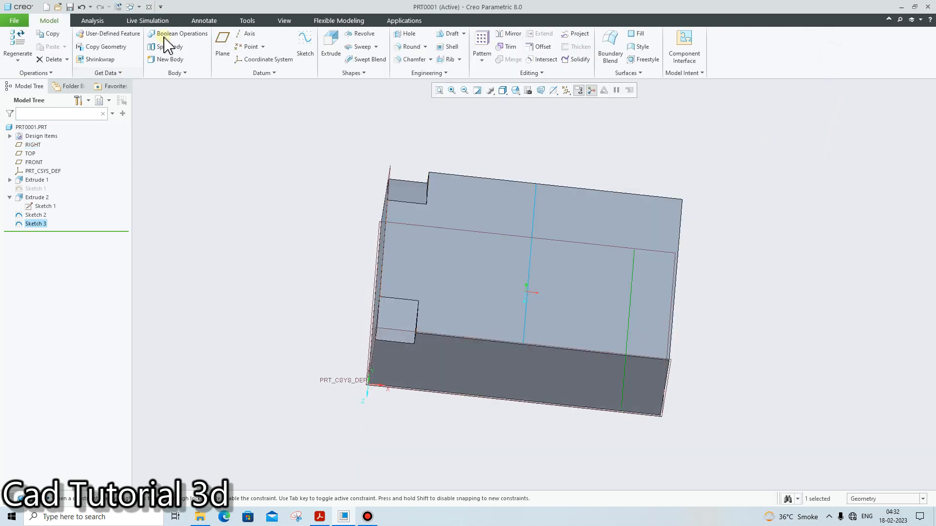
- Sketch a lengthwise line along the middle of the top face between its short edges, using the RIGHT datum plane as right-hand orientation reference, and accept it
click(305, 46)
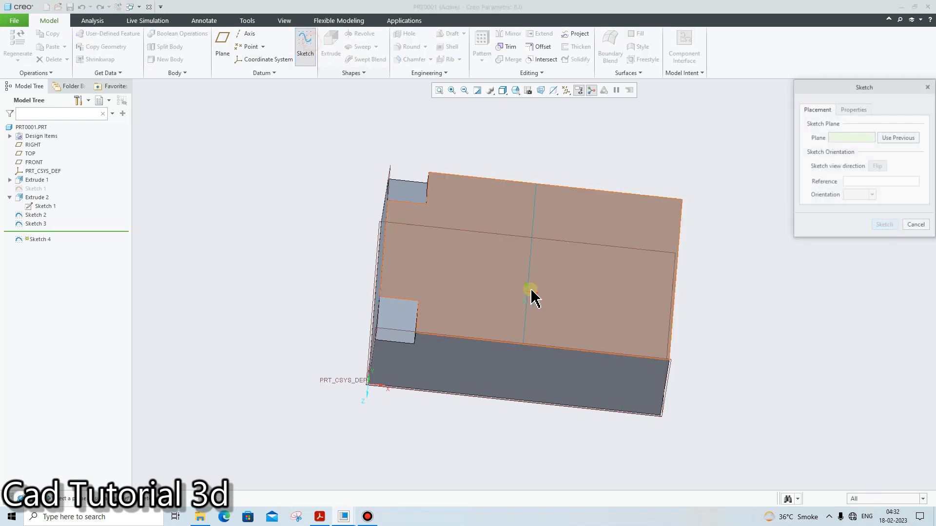
click(583, 291)
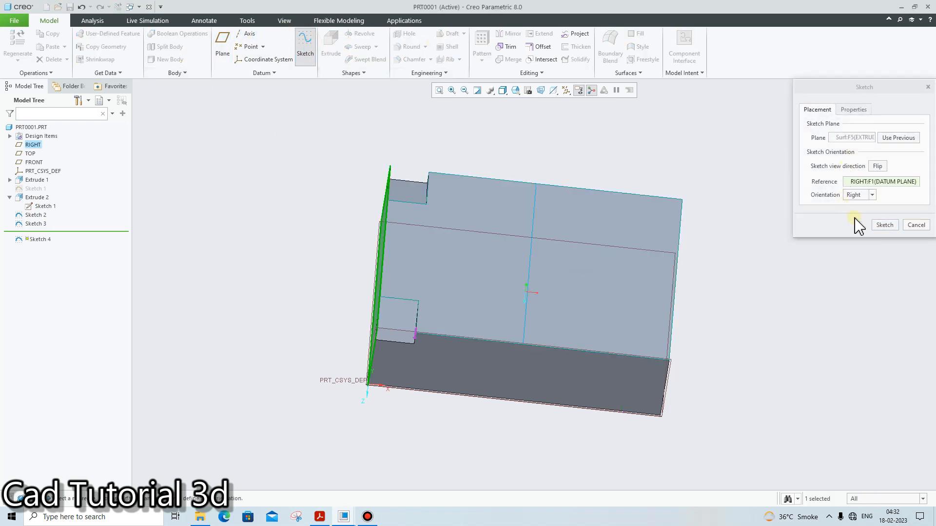
click(885, 225)
click(242, 33)
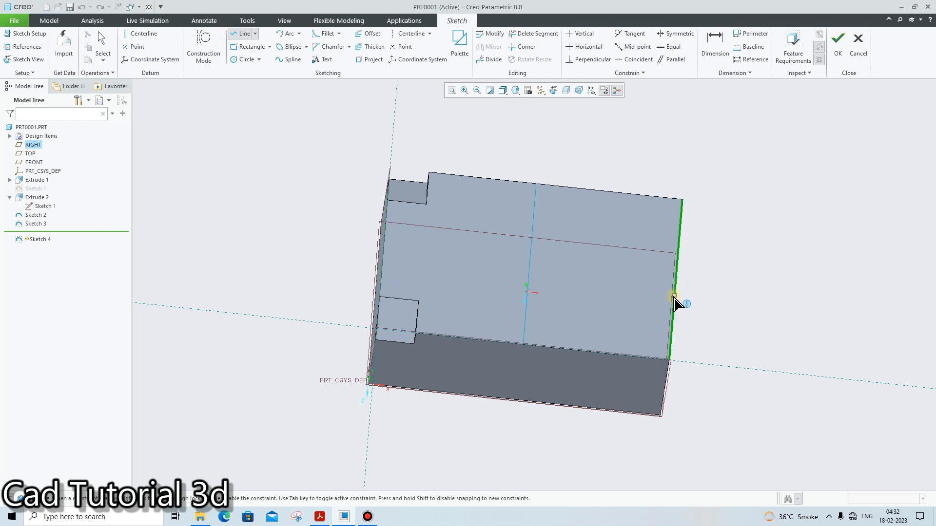
click(673, 280)
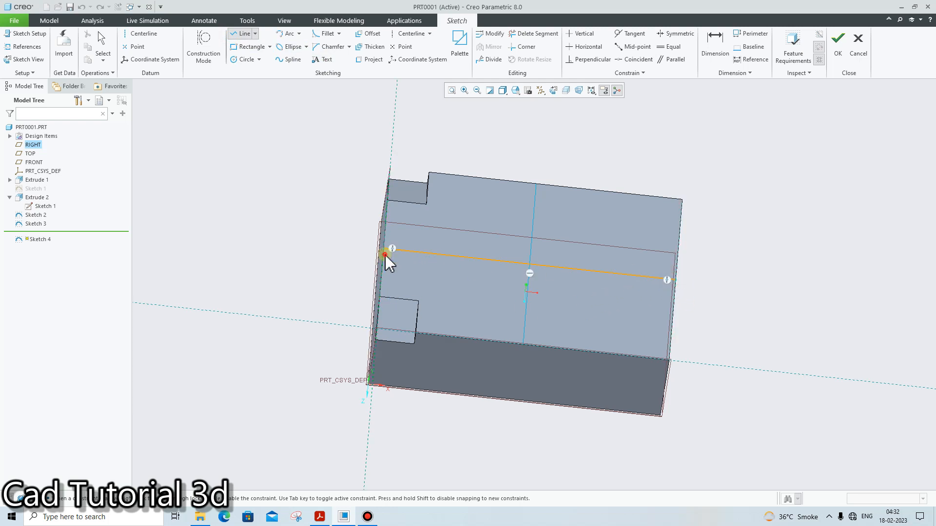
click(838, 42)
- Create a datum plane through one endpoint each of the crosswise top line, the lengthwise top line and the bottom-face line
mouse_move(629, 199)
middle_down()
mouse_move(590, 170)
mouse_move(606, 173)
middle_up()
scroll(613, 186, up, 3)
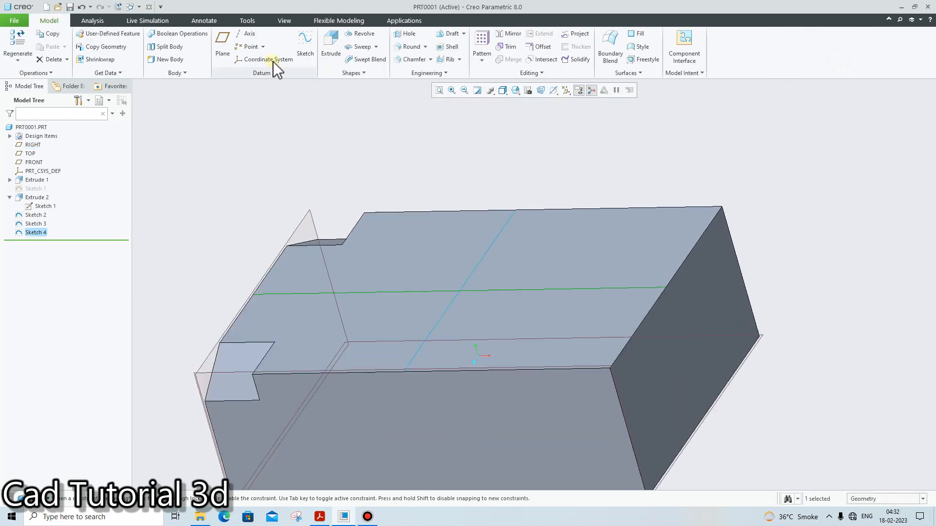
click(223, 46)
scroll(554, 401, down, 3)
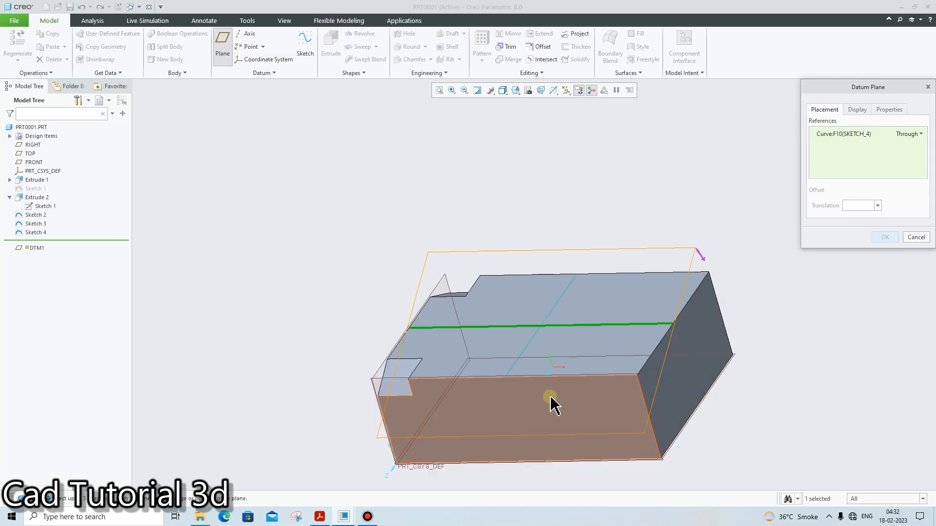
mouse_move(554, 401)
middle_down()
mouse_move(595, 382)
mouse_move(592, 392)
middle_up()
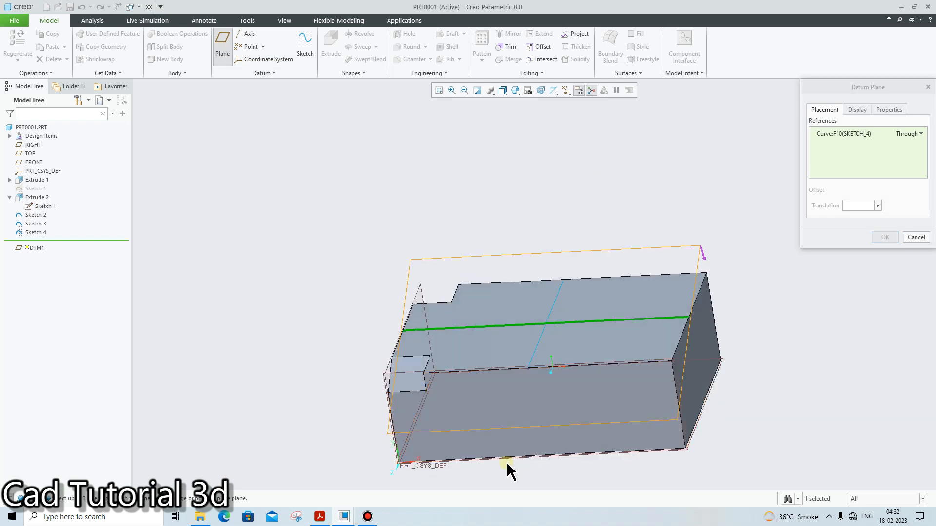
middle_drag(546, 442, 530, 437)
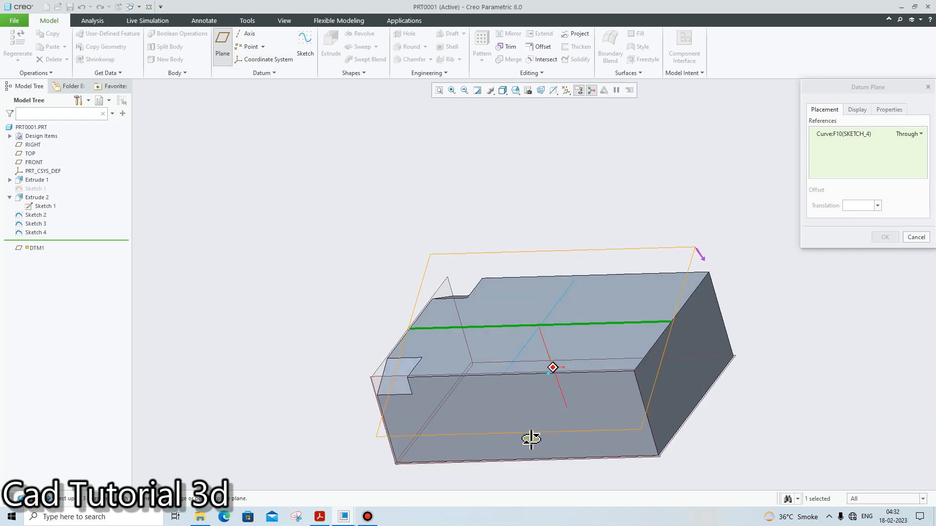
click(504, 380)
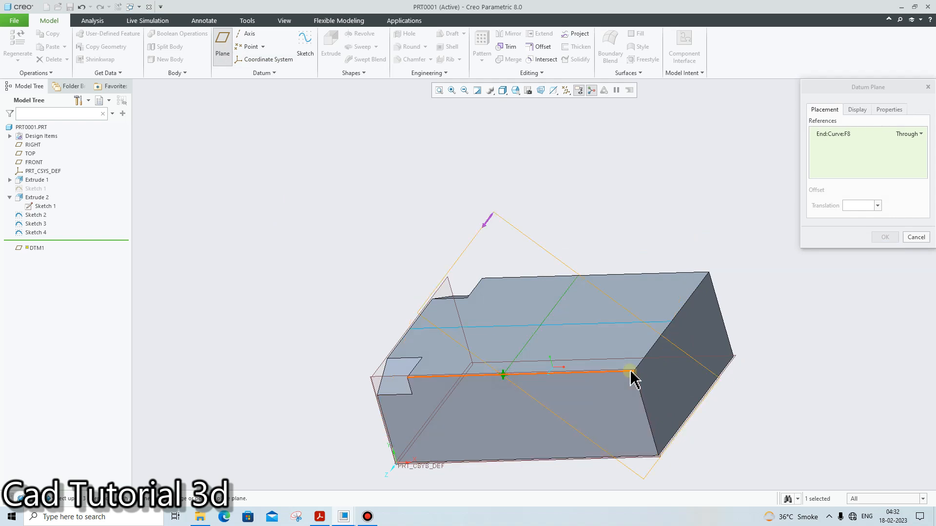
ctrl+click(669, 321)
middle_drag(644, 408, 560, 456)
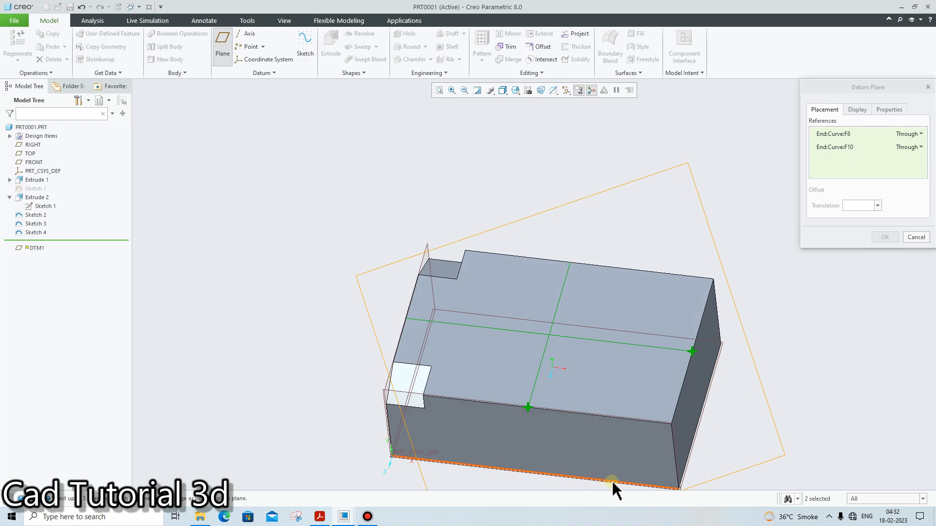
middle_drag(625, 490, 709, 364)
ctrl+click(606, 280)
click(885, 238)
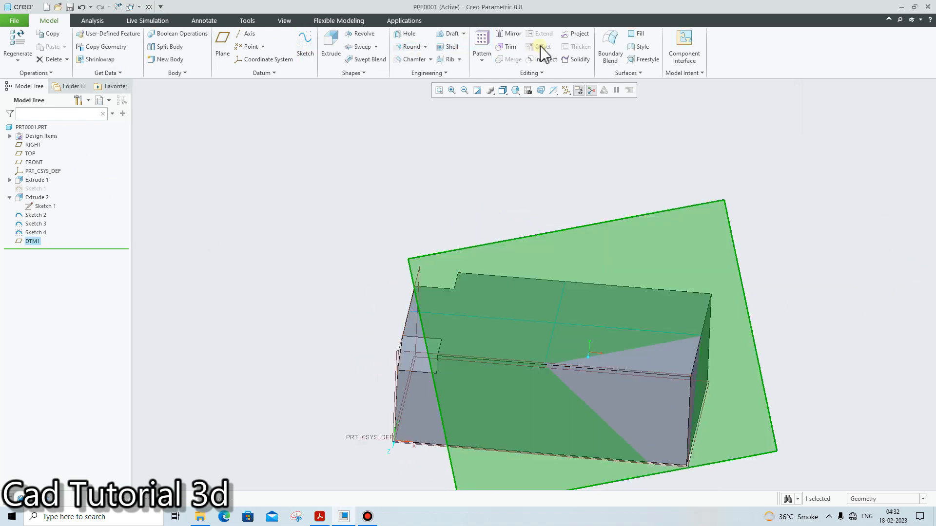
- Open a sketch on the new angled datum plane and orient the view parallel to it
click(305, 46)
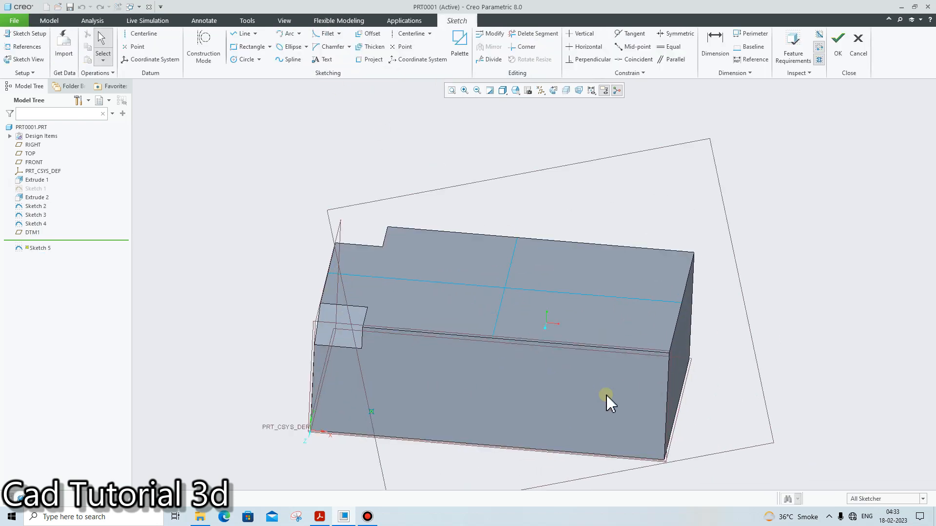
click(554, 90)
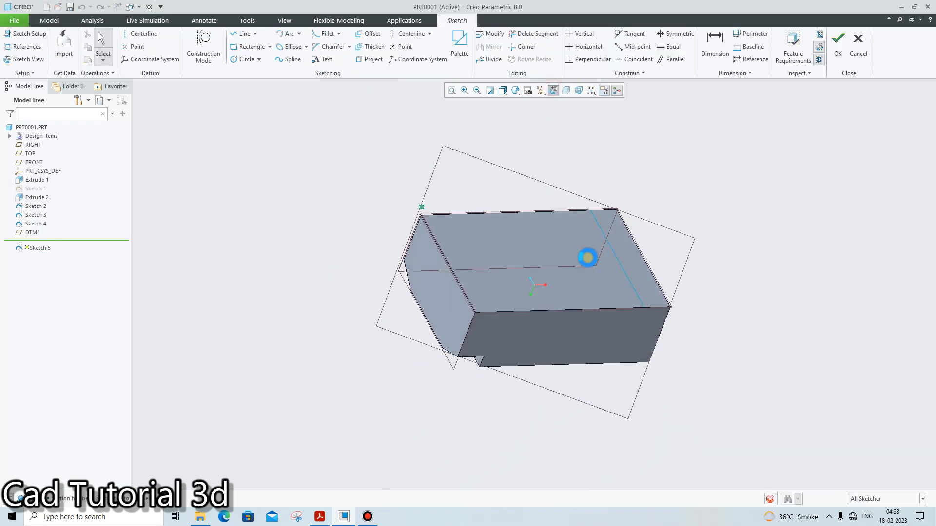
click(233, 35)
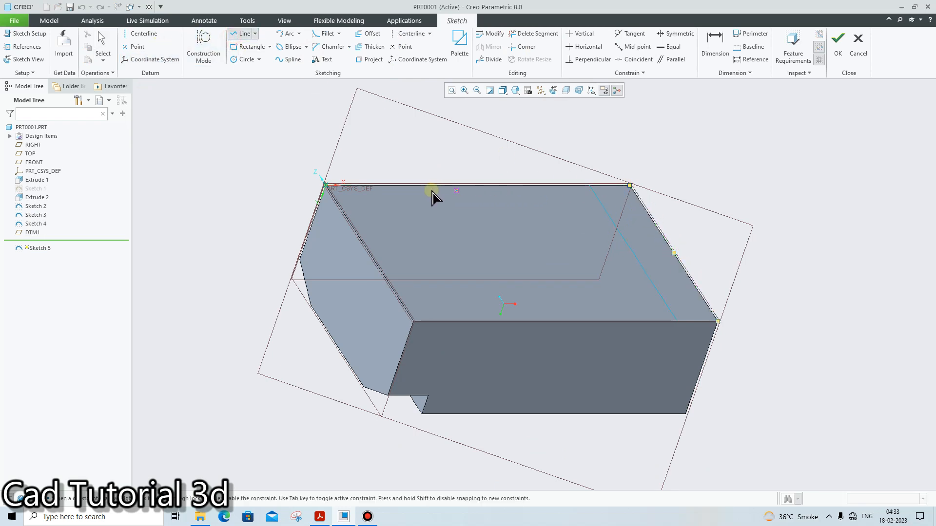
mouse_move(484, 198)
middle_down()
mouse_move(472, 208)
mouse_move(485, 215)
middle_up()
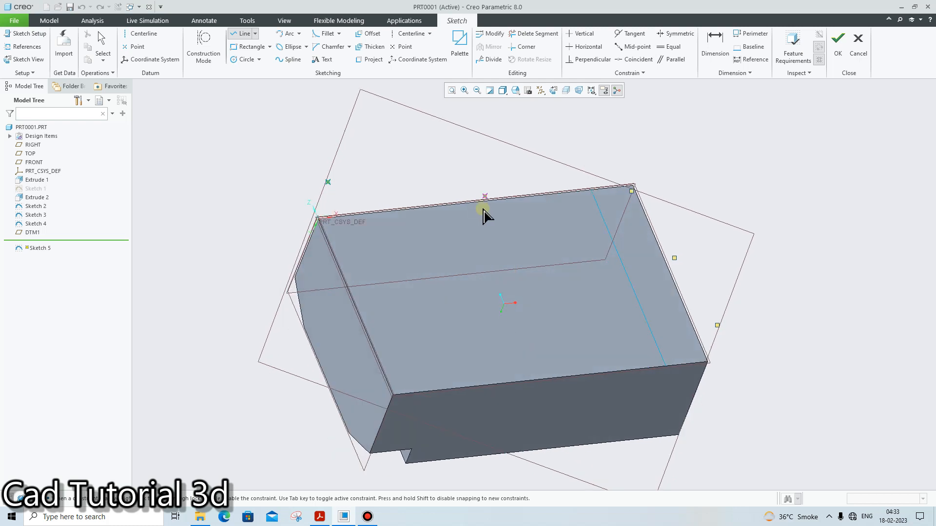
click(594, 192)
middle_click(617, 198)
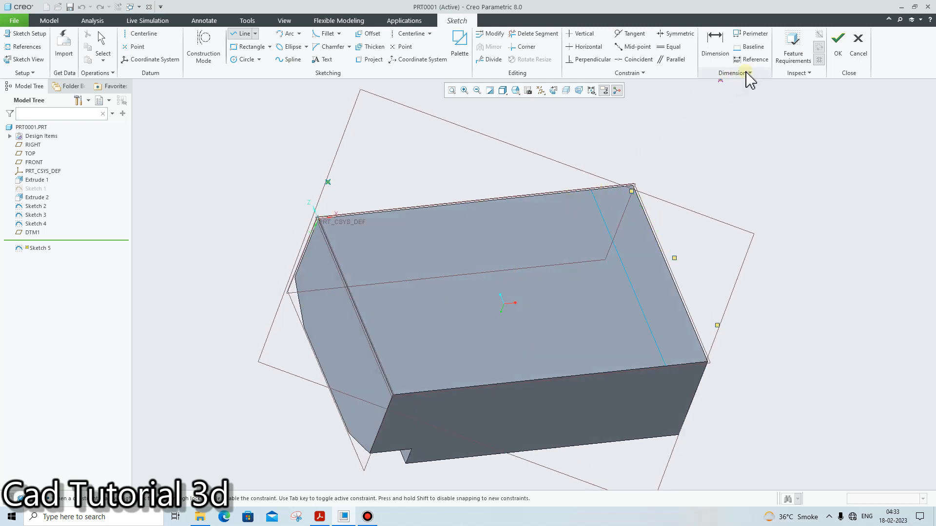
click(553, 90)
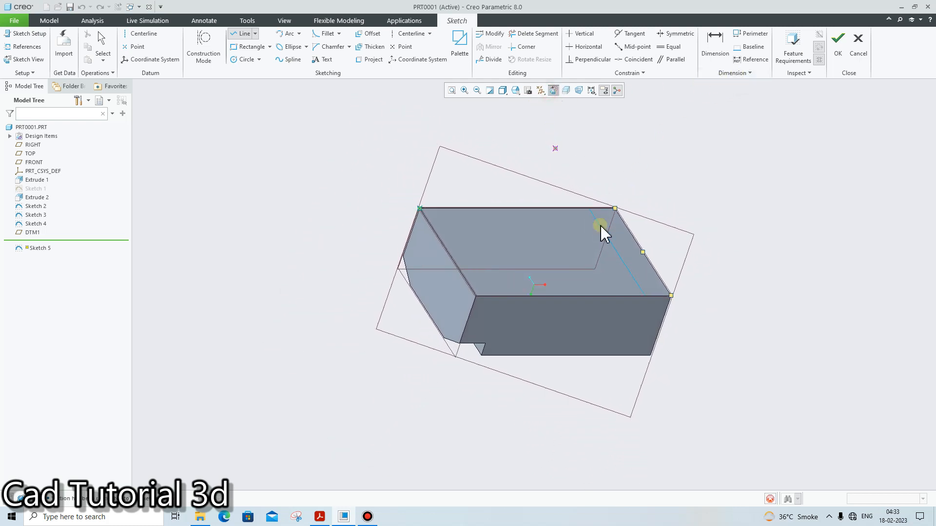
scroll(600, 226, down, 3)
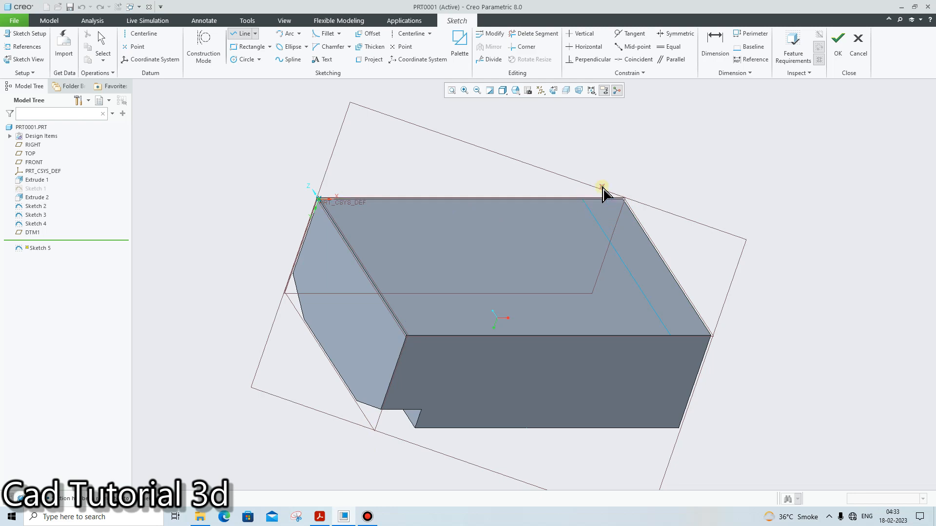
mouse_move(606, 192)
middle_down()
mouse_move(609, 312)
mouse_move(612, 265)
mouse_move(631, 270)
mouse_move(610, 255)
mouse_move(603, 207)
middle_up()
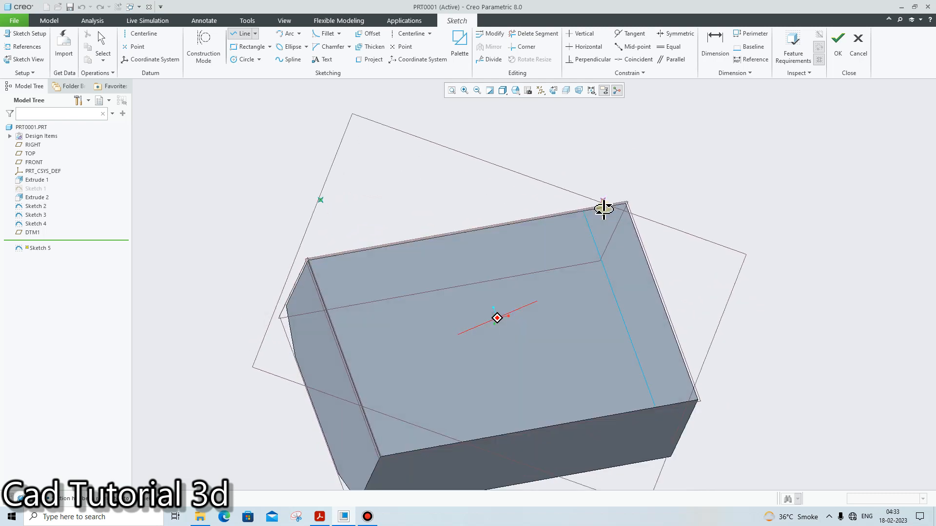
- Sketch a trial rectangle about 131 by 65 over the block, reposition it and delete it
click(553, 91)
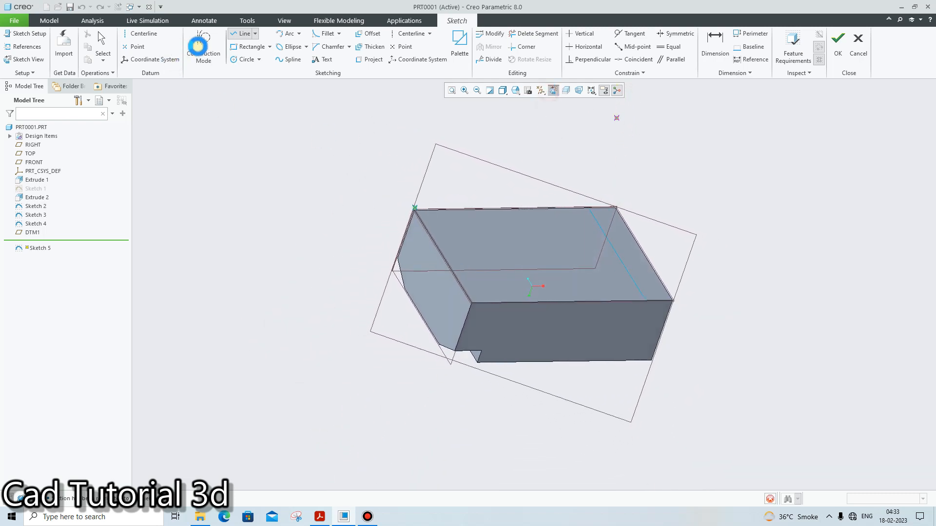
click(249, 47)
click(518, 184)
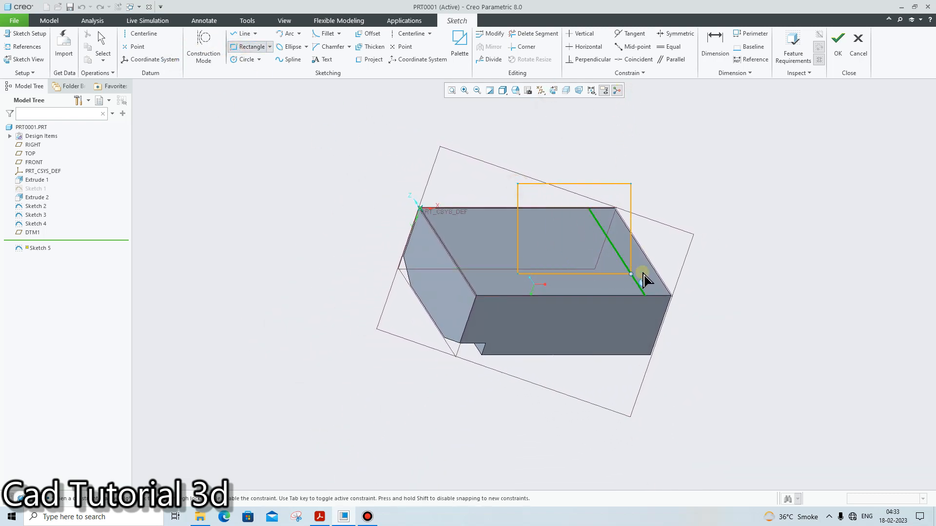
middle_click(542, 236)
drag(519, 218, 399, 201)
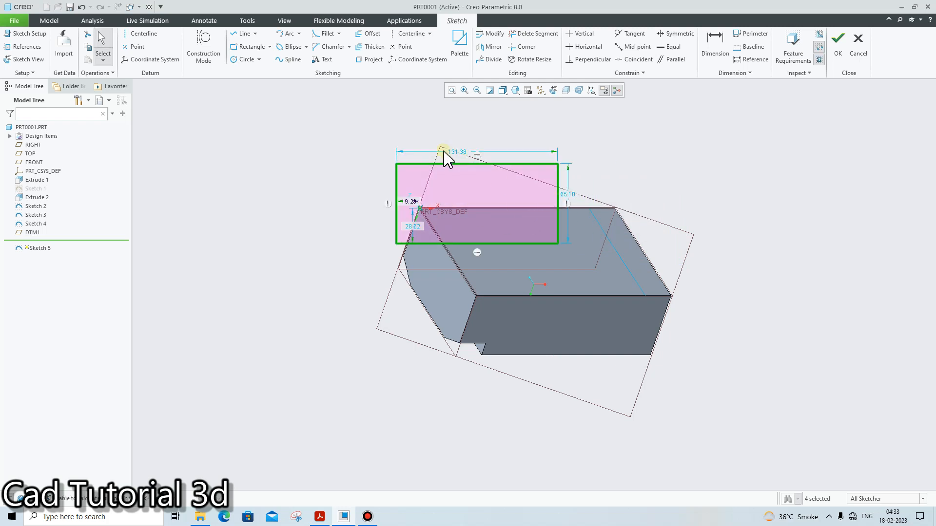
drag(557, 164, 638, 162)
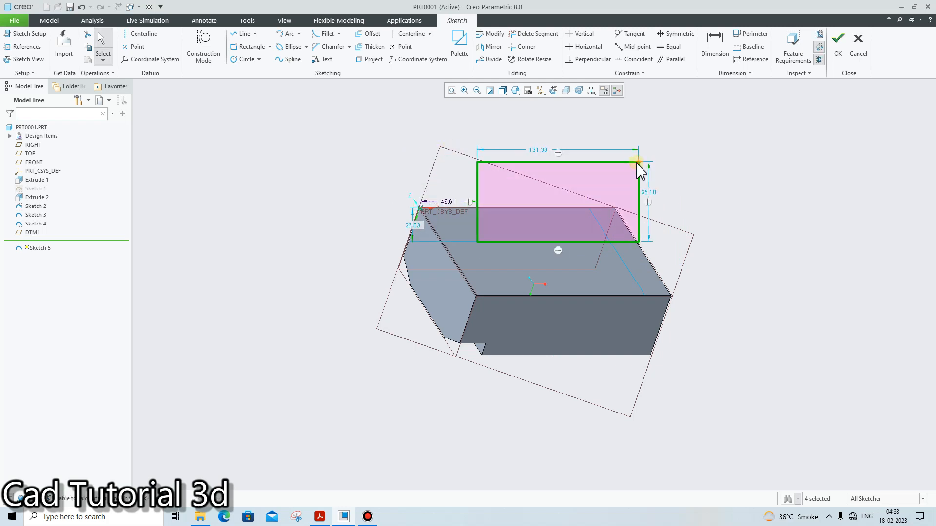
click(548, 163)
key(Delete)
mouse_move(452, 133)
mouse_down()
mouse_move(580, 219)
mouse_move(793, 313)
mouse_up()
key(Delete)
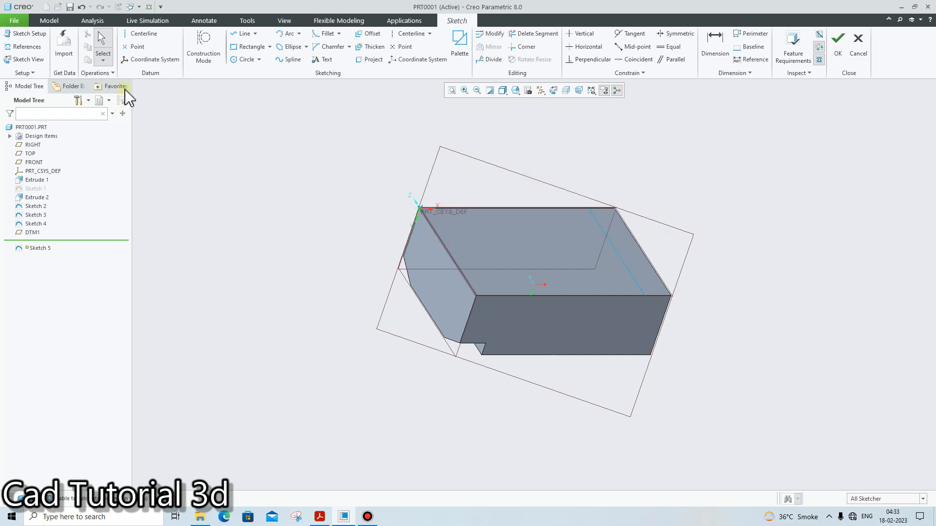
- Sketch a large rectangle enclosing the whole block on the angled datum plane and accept the sketch
click(249, 47)
click(386, 150)
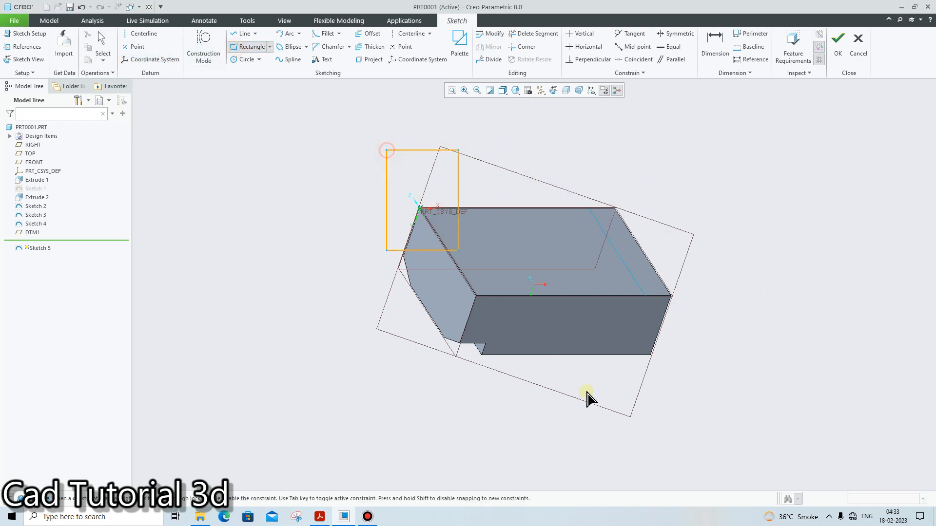
click(720, 428)
click(838, 51)
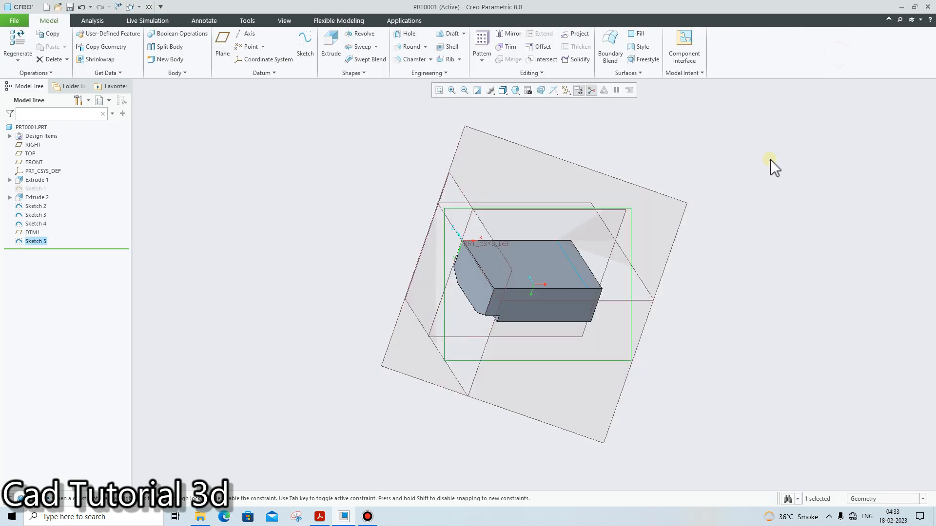
- Extrude the large rectangle 248.87 with material removal to cut off the block's corner beyond the angled plane
click(331, 39)
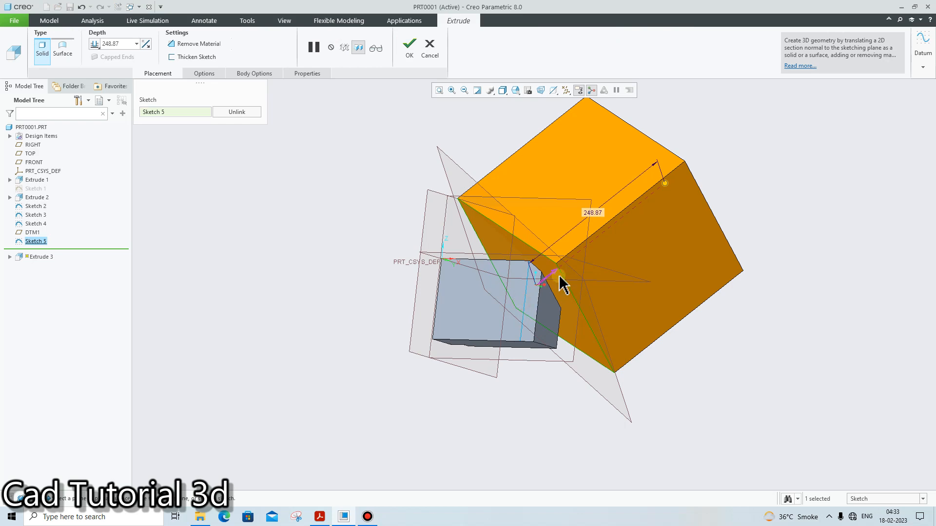
middle_drag(547, 278, 428, 195)
click(180, 44)
click(421, 47)
- Create a datum plane midway between and parallel to the block's two long side faces
middle_drag(593, 265, 656, 284)
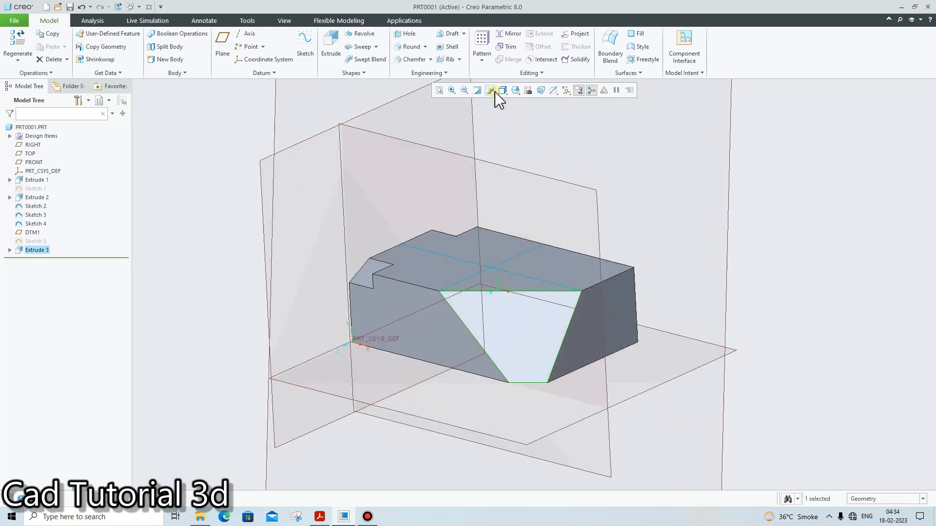
click(226, 49)
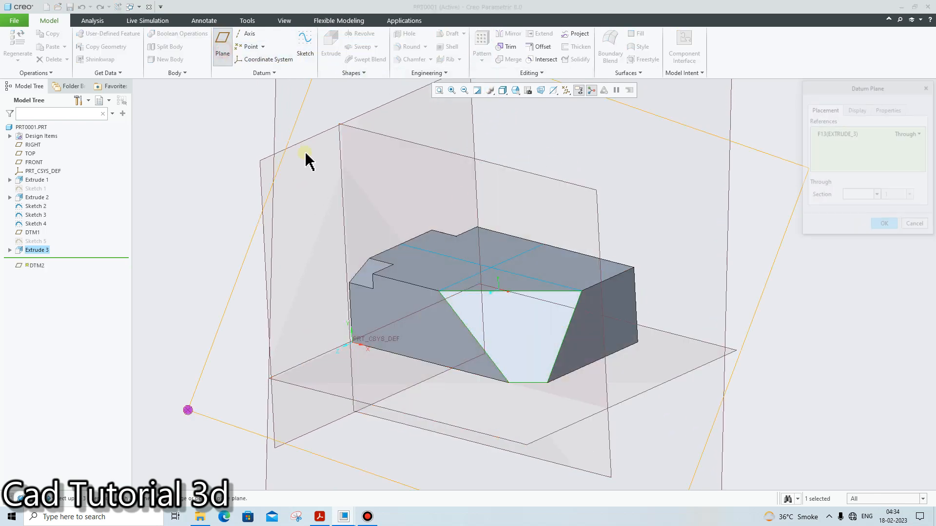
click(418, 328)
click(583, 318)
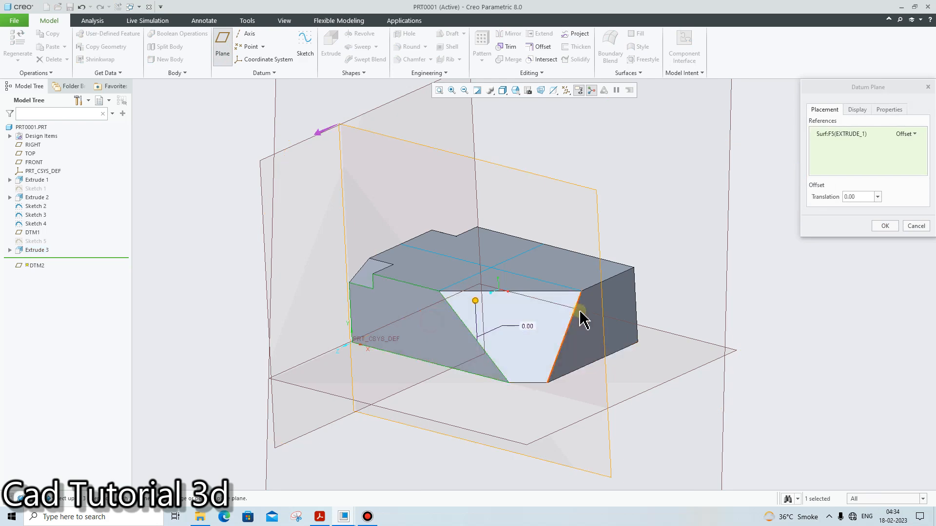
middle_drag(583, 317, 651, 257)
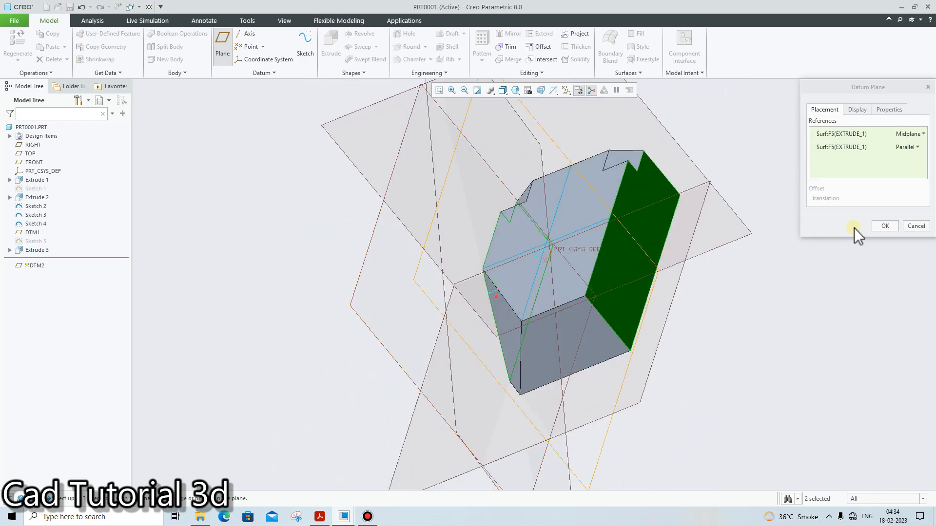
click(885, 225)
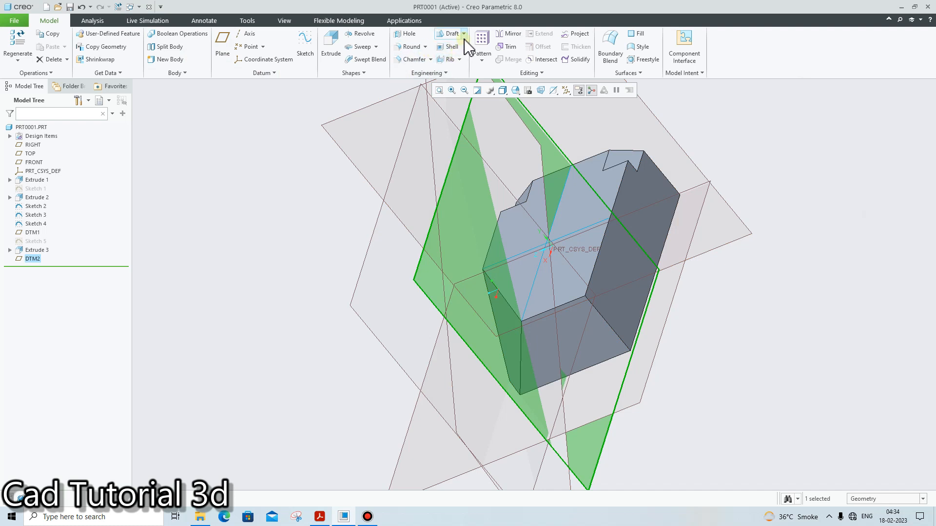
- Mirror the new midplane datum about itself and accept the mirror feature
click(508, 33)
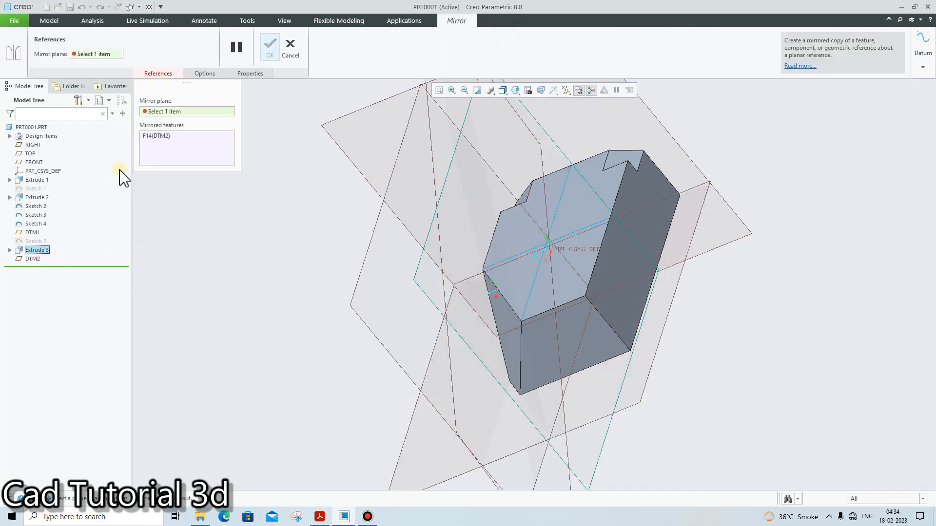
click(178, 112)
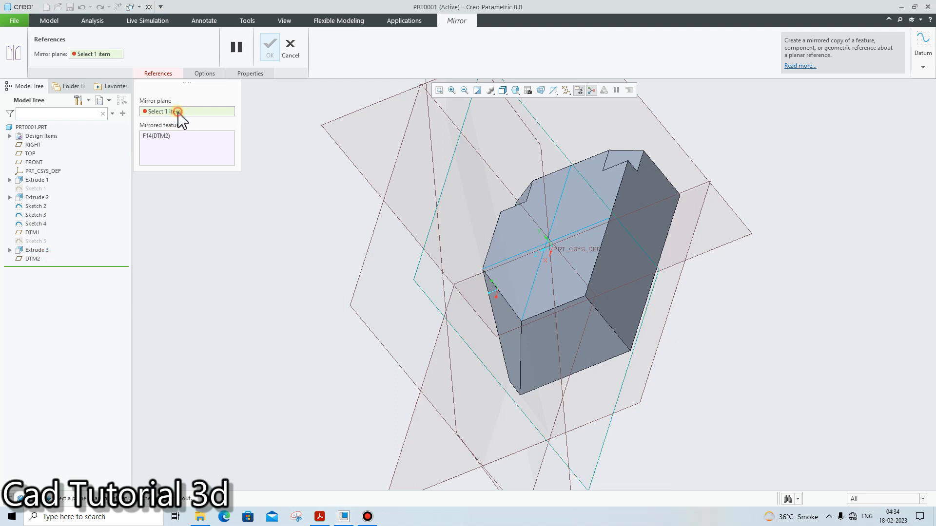
click(446, 180)
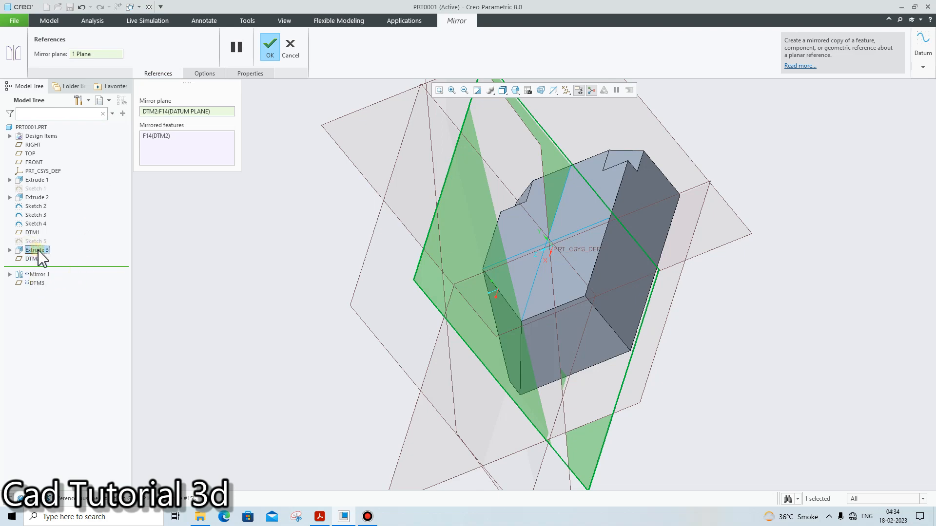
middle_drag(507, 243, 587, 261)
click(293, 47)
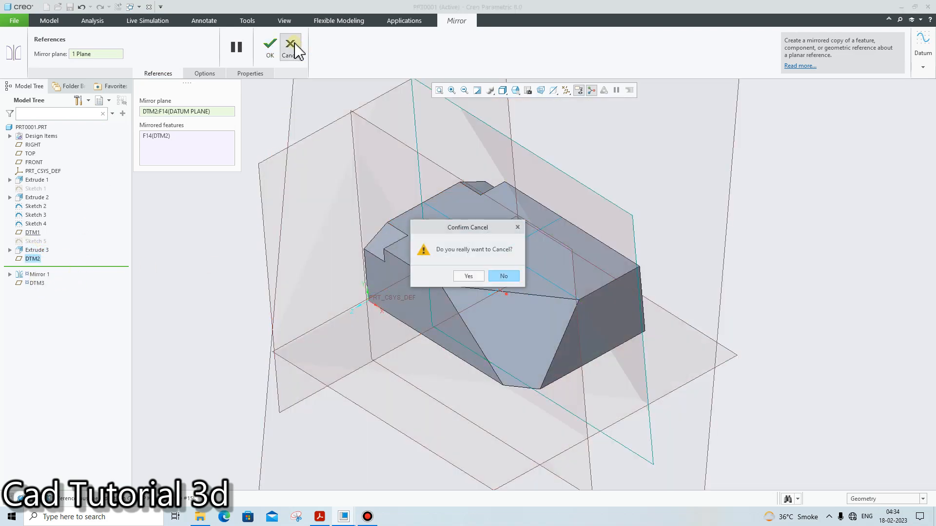
key(Escape)
click(270, 46)
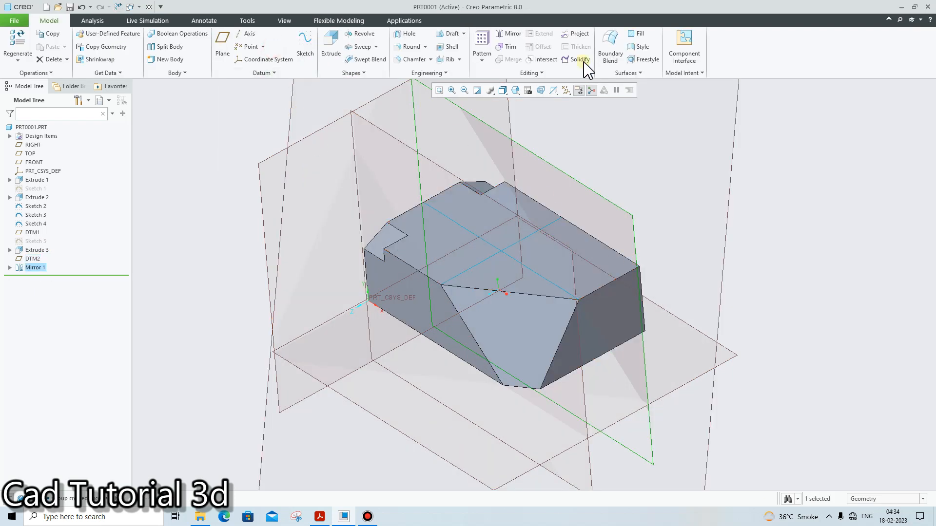
- Delete the mirror feature made from the datum plane
click(44, 268)
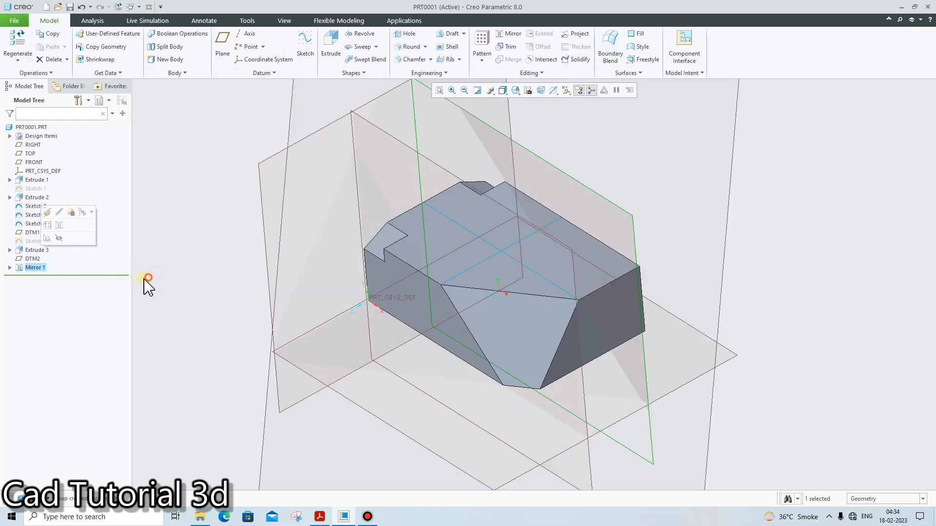
click(23, 269)
key(Delete)
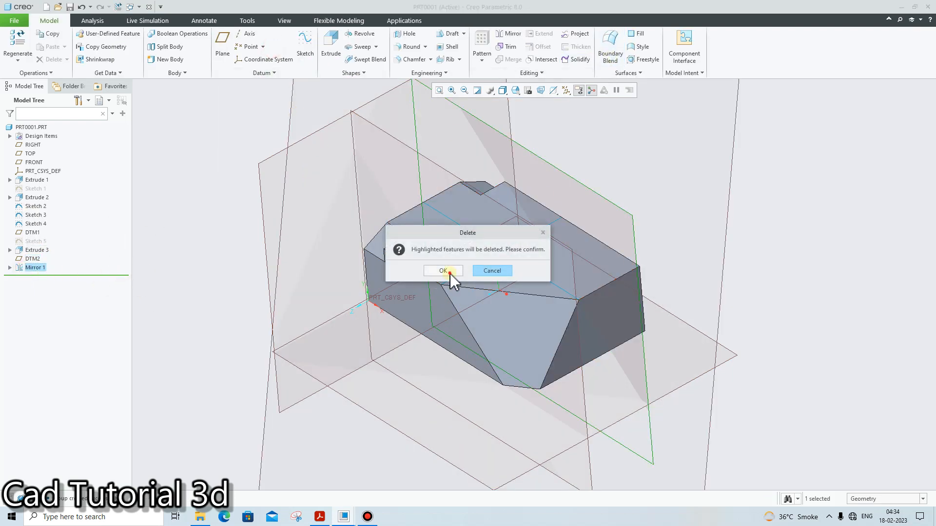
click(432, 271)
- Mirror the angled corner cut, Extrude 3, about the midplane datum DTM2 onto the block's opposite side
click(46, 250)
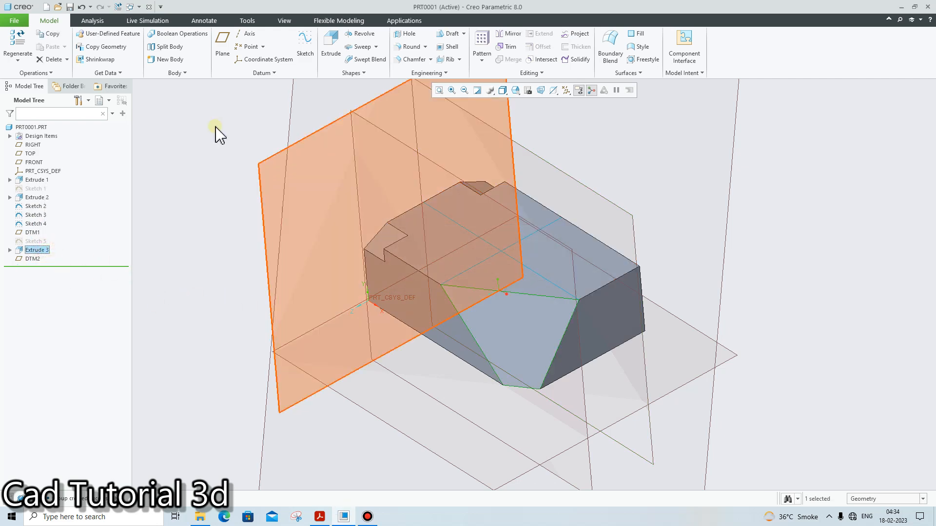
click(509, 35)
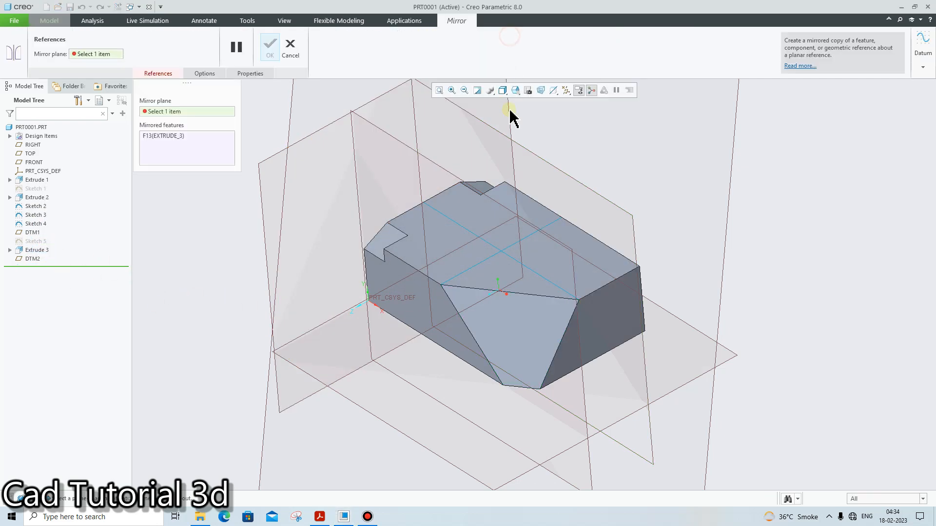
click(544, 161)
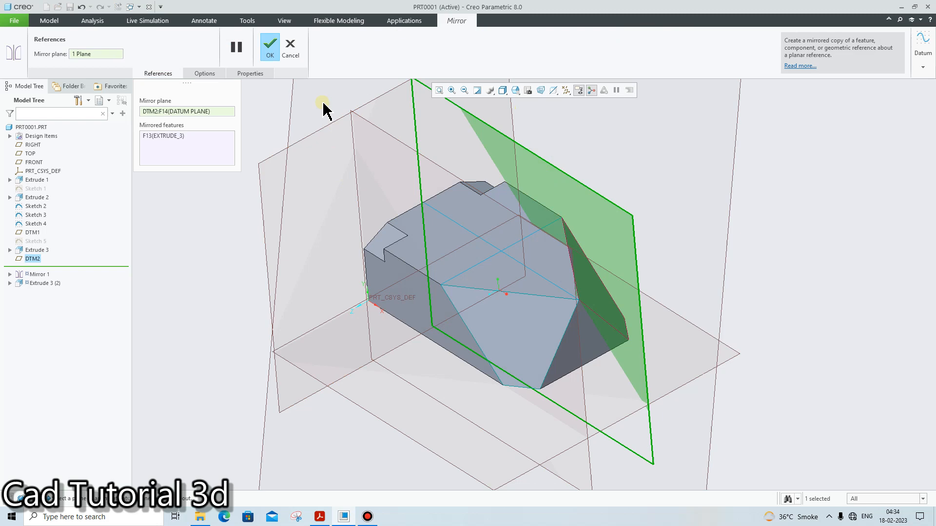
click(271, 47)
- Turn off the display of datum planes and view the block with both angled cuts
middle_drag(687, 355, 653, 280)
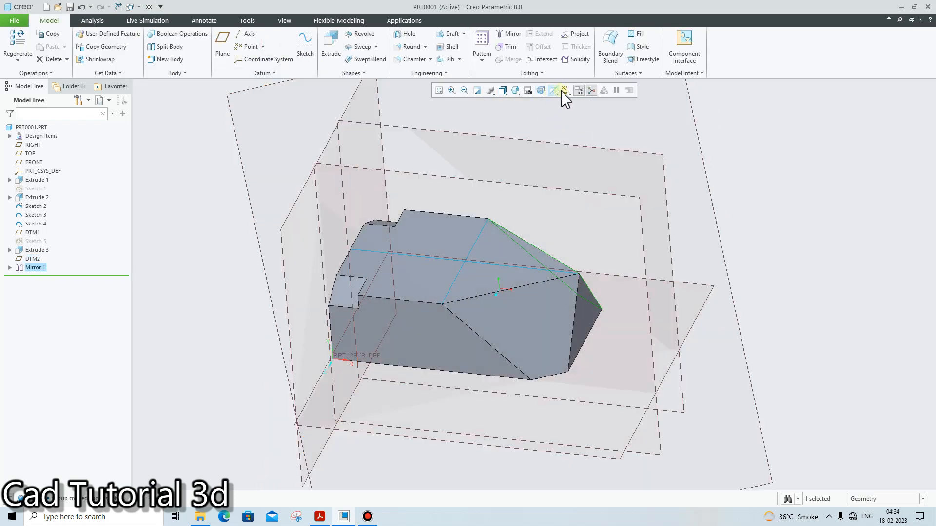
click(564, 91)
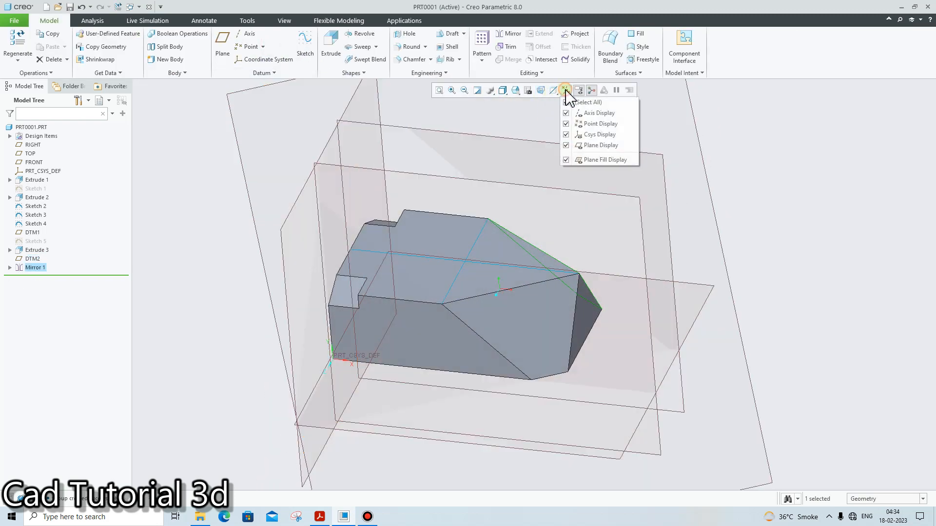
click(566, 145)
middle_drag(501, 224, 561, 253)
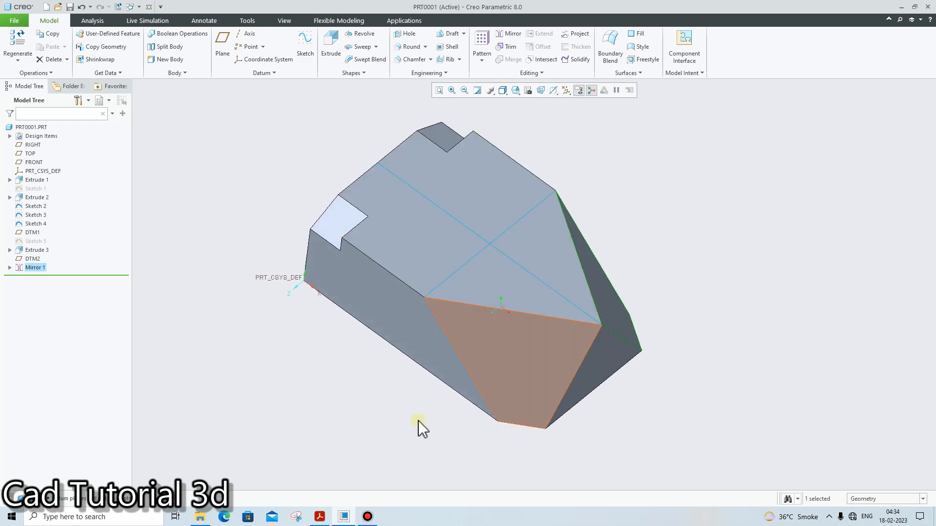
- Check the slot in the PDF drawing, then start an extrude sketch on the block's top face, viewed parallel to the screen
click(322, 518)
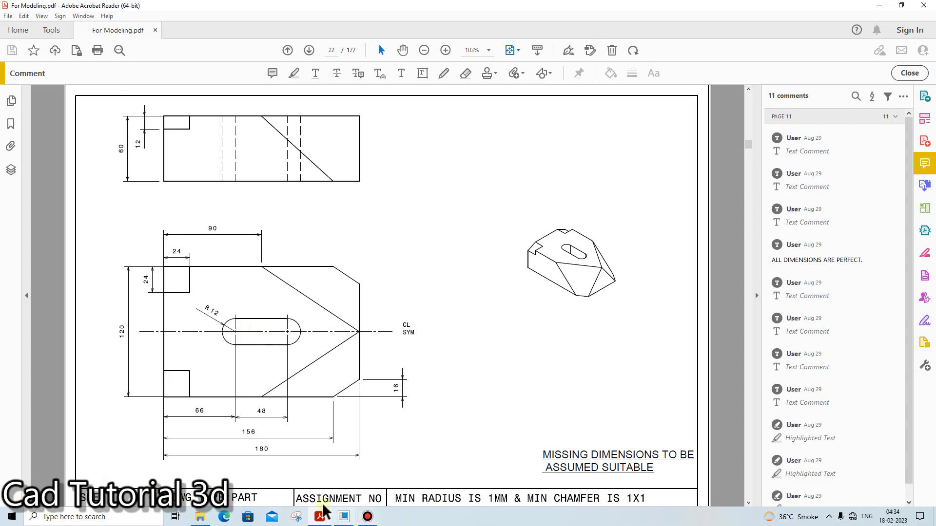
click(343, 516)
click(501, 189)
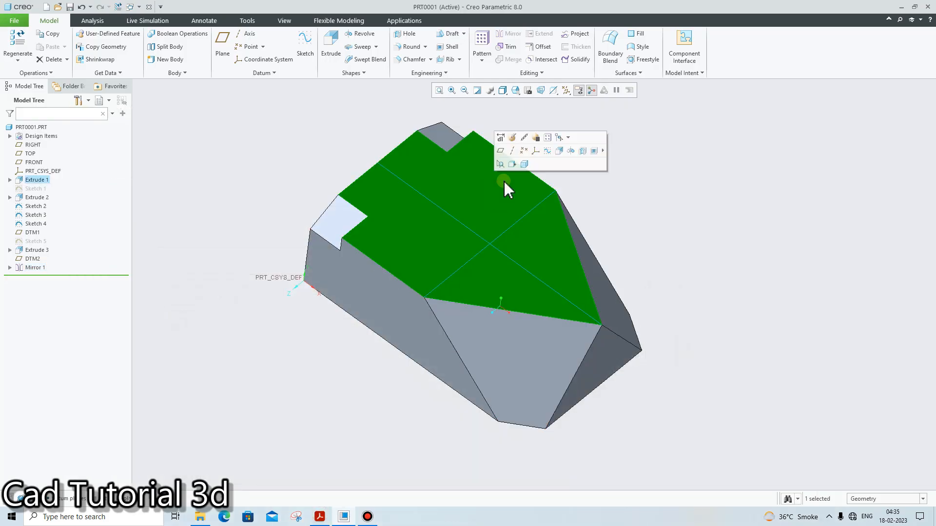
click(330, 43)
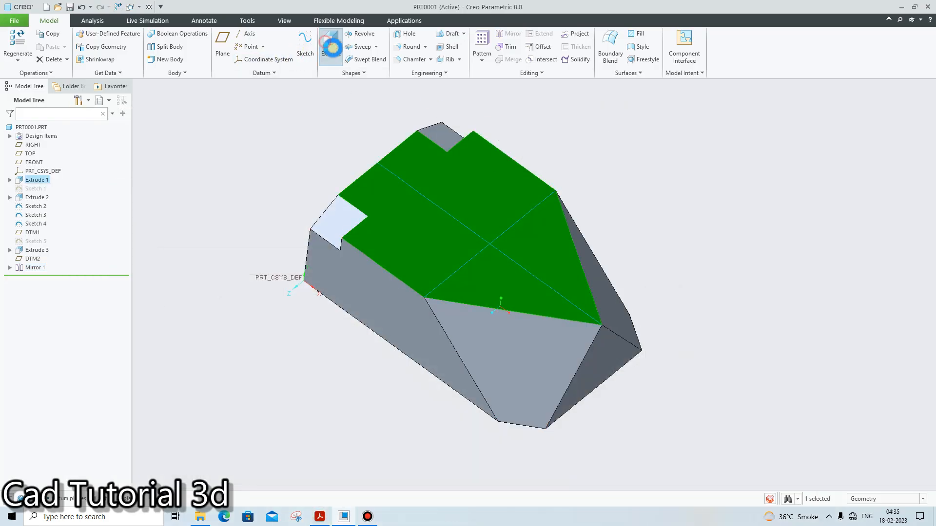
click(553, 91)
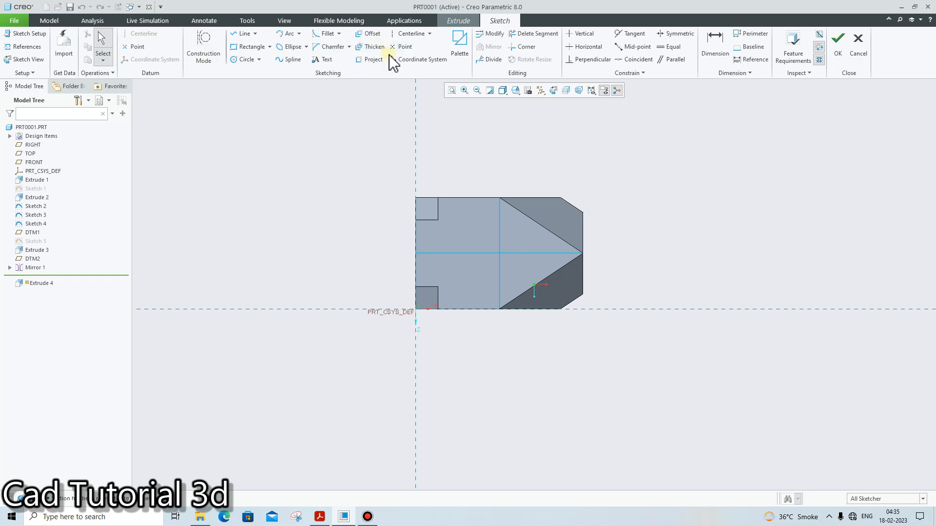
click(257, 34)
click(255, 46)
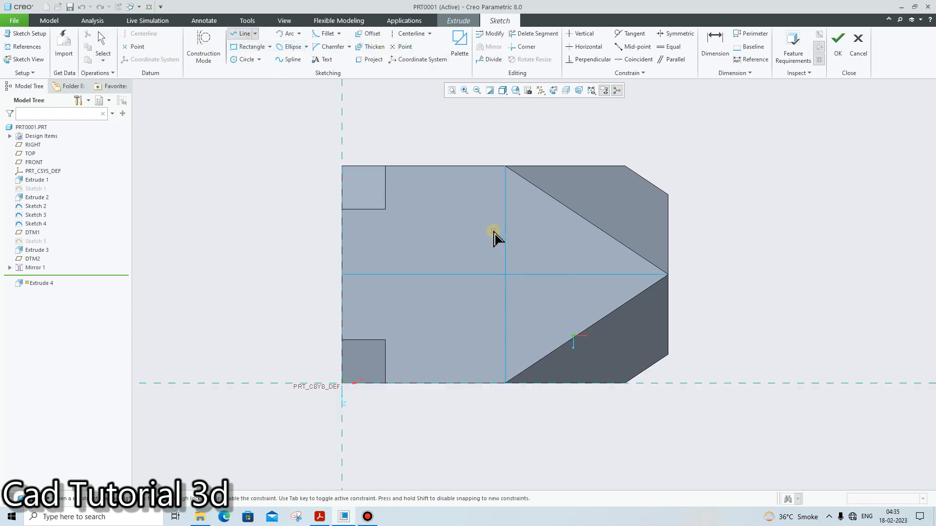
scroll(494, 234, up, 3)
middle_click(857, 409)
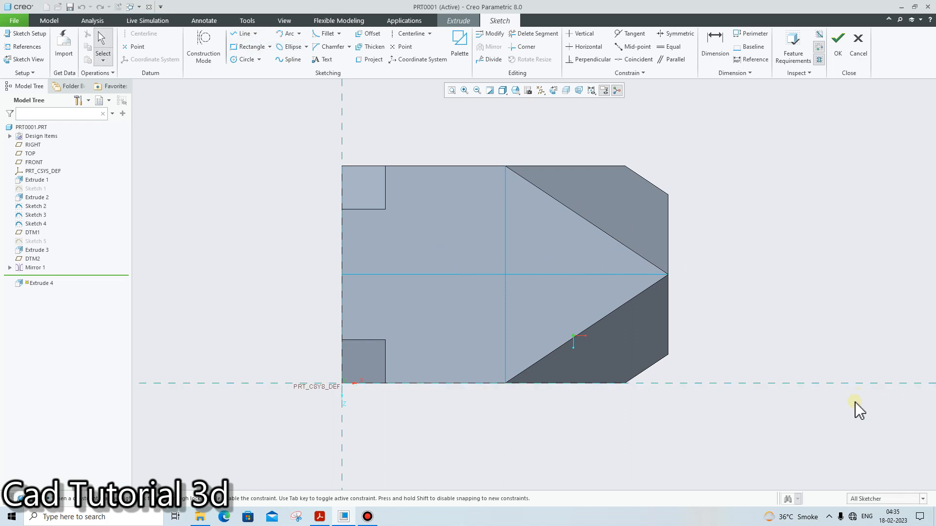
- Look through the polygons, profiles and shapes in the Sketcher Palette for a slot outline
click(457, 45)
scroll(748, 444, up, 2)
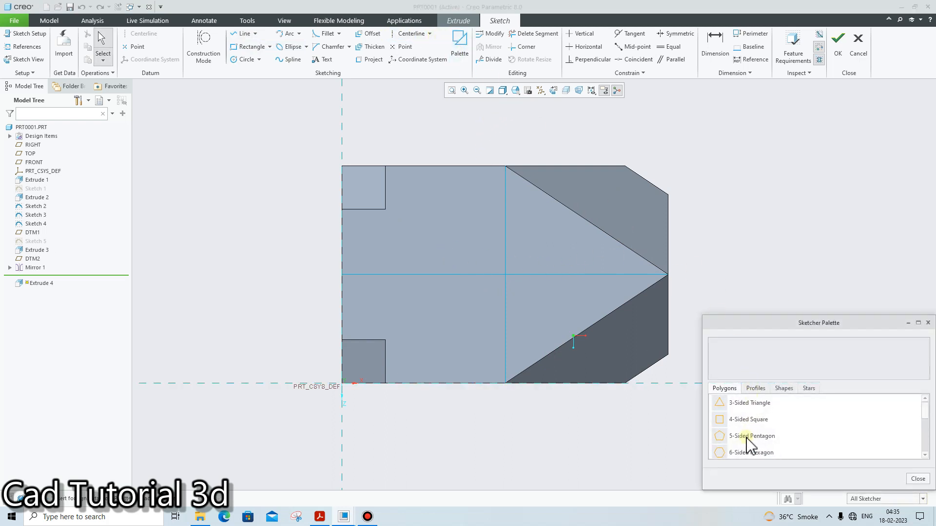
click(754, 389)
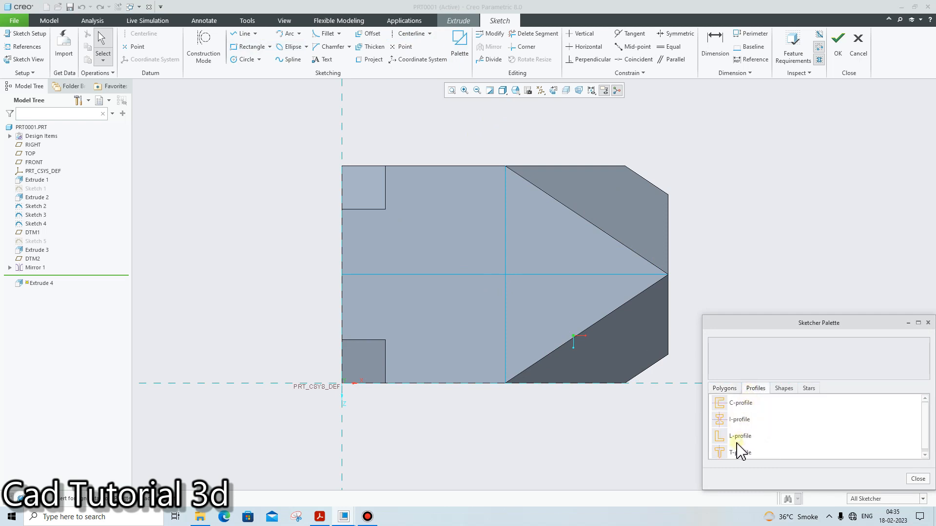
scroll(750, 426, down, 1)
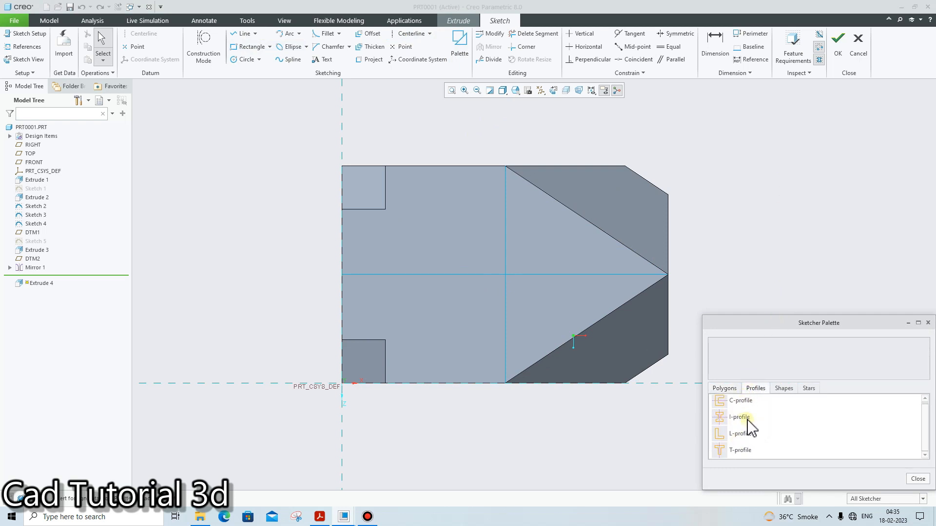
scroll(747, 433, up, 1)
scroll(751, 441, down, 1)
click(724, 388)
scroll(760, 435, down, 3)
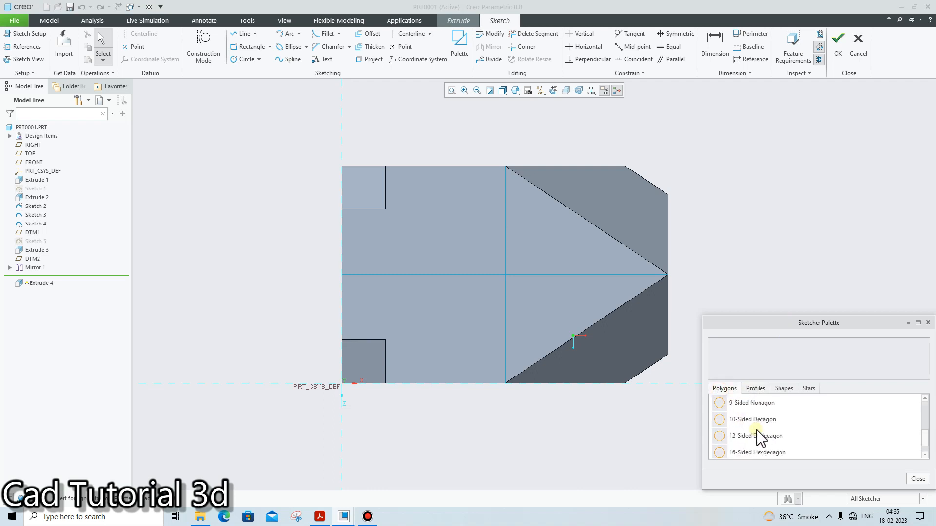
click(762, 390)
click(781, 390)
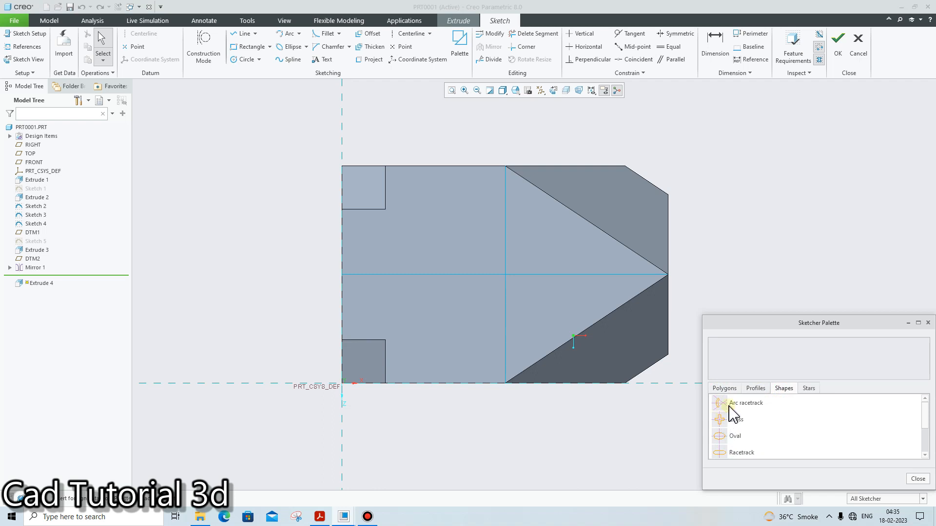
scroll(730, 417, down, 3)
scroll(735, 432, up, 3)
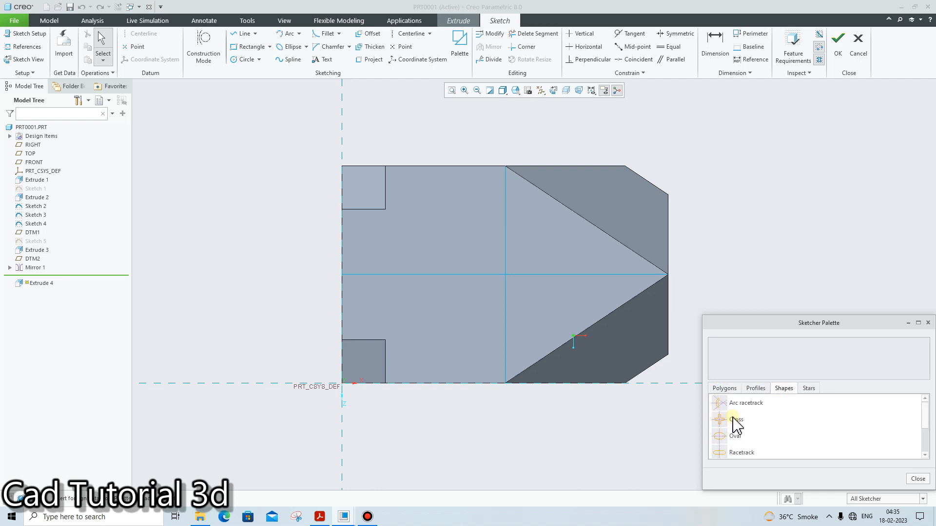
click(722, 453)
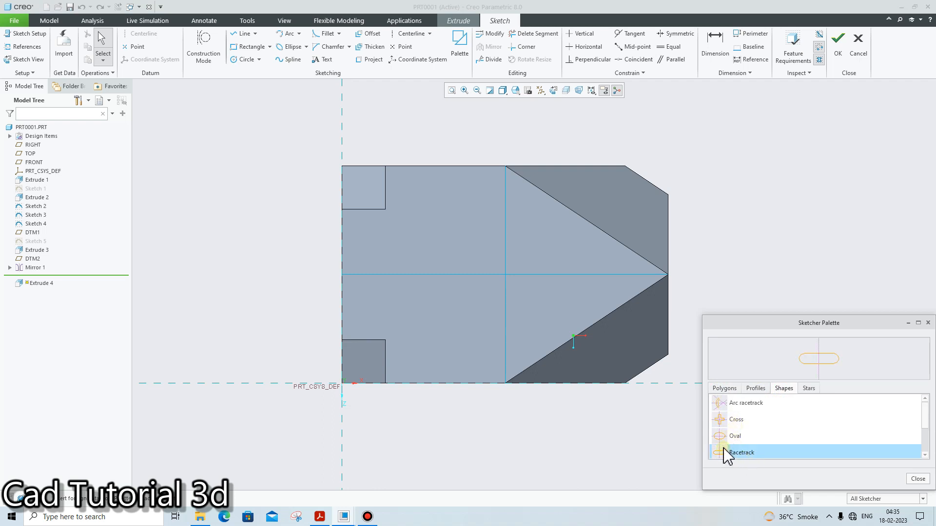
mouse_move(723, 453)
mouse_down()
mouse_move(524, 317)
mouse_move(499, 272)
mouse_up()
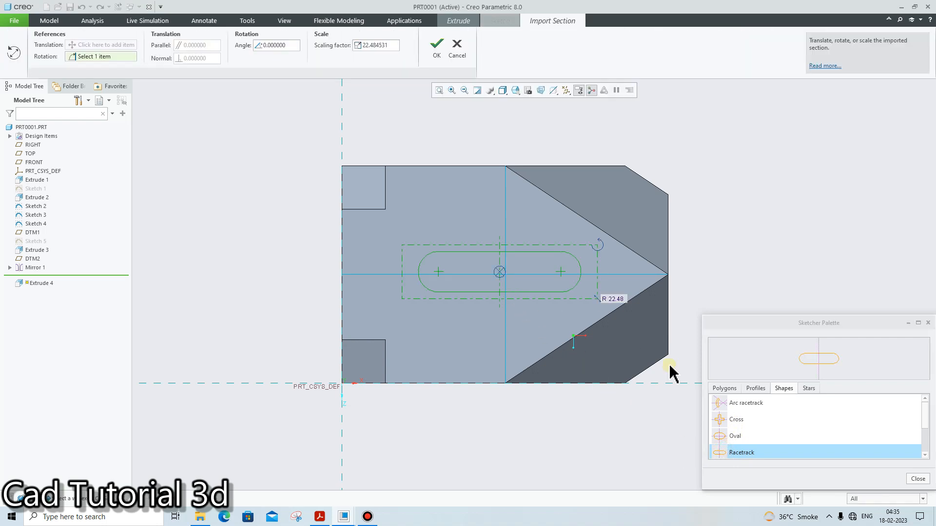
scroll(502, 284, down, 2)
scroll(522, 358, up, 3)
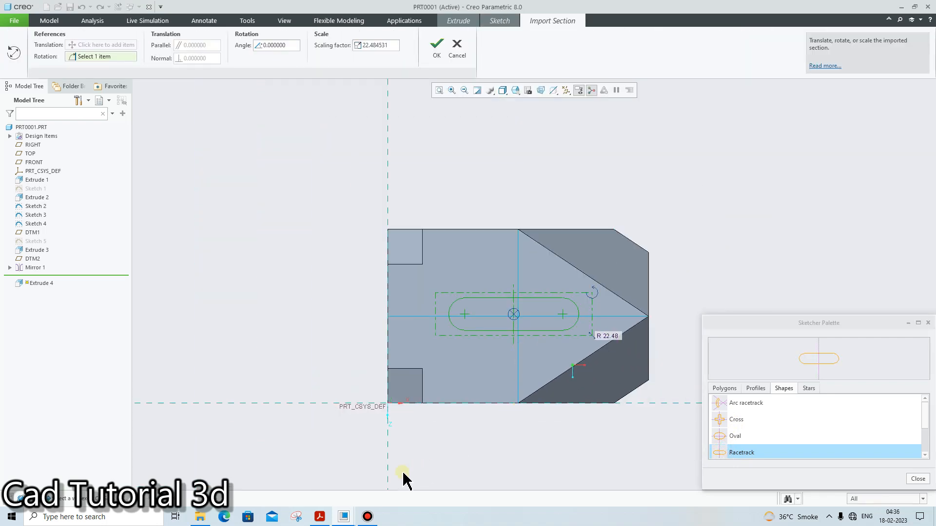
click(328, 518)
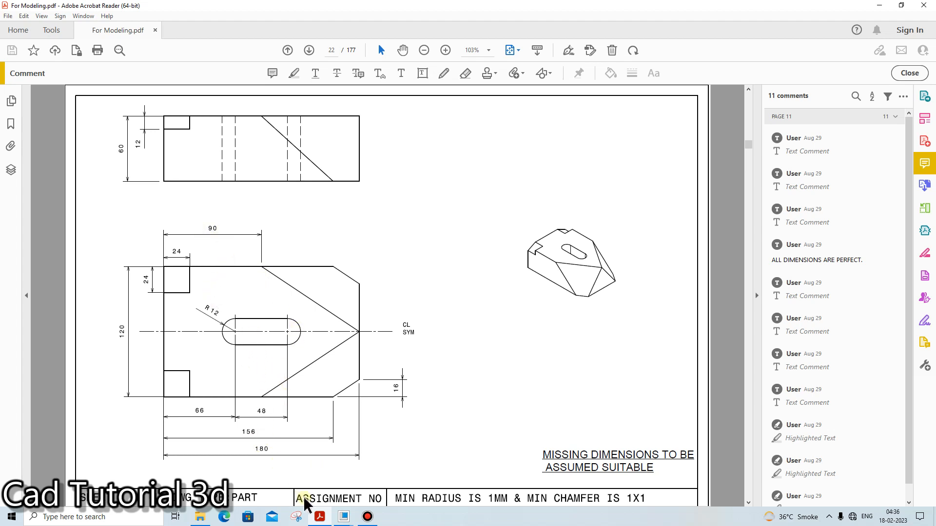
click(296, 516)
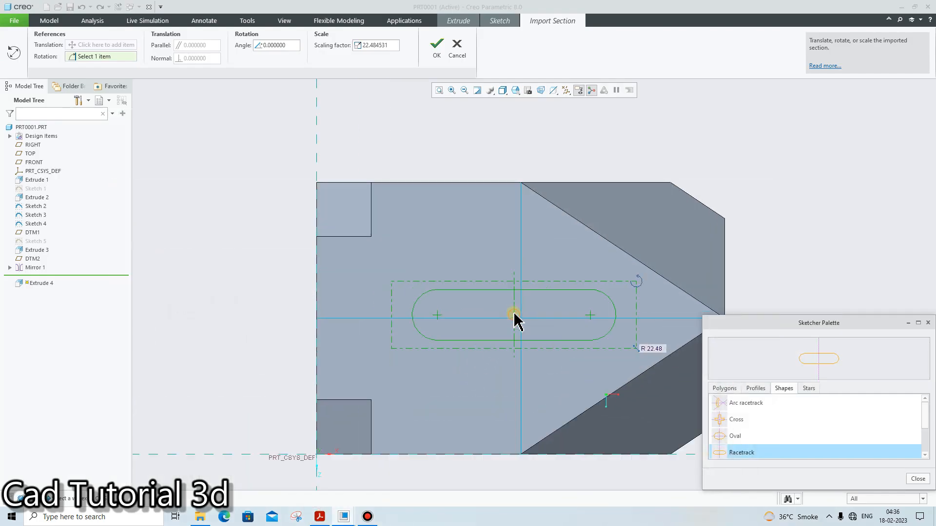
scroll(514, 315, down, 1)
drag(514, 315, 522, 320)
scroll(587, 393, up, 2)
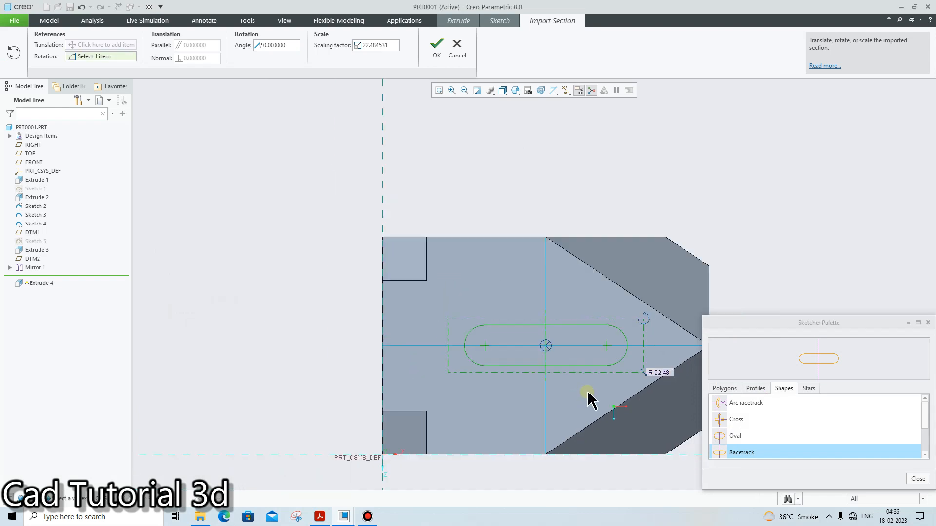
click(925, 477)
scroll(636, 374, down, 2)
middle_click(637, 374)
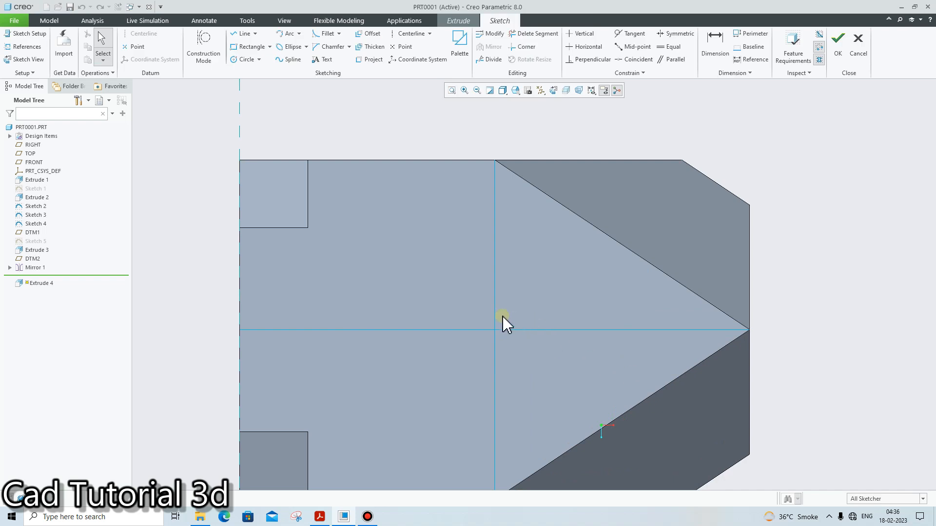
click(923, 498)
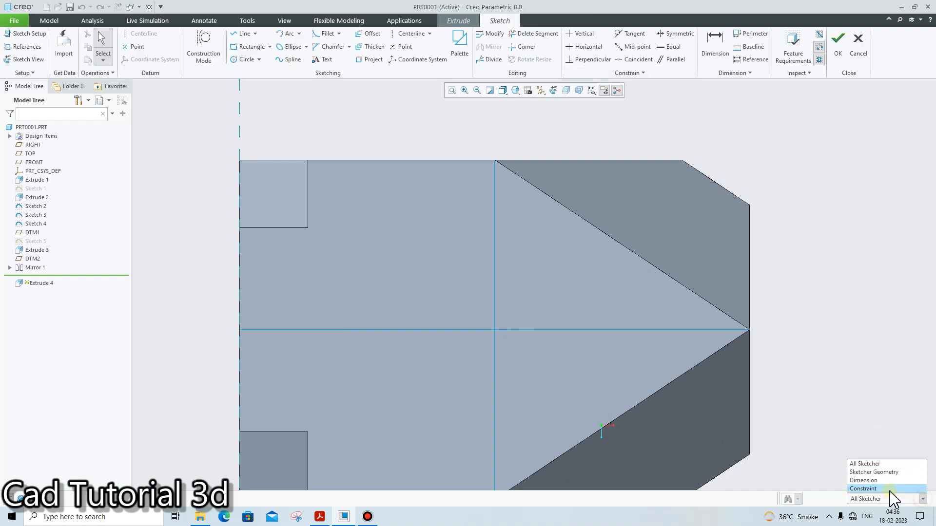
click(876, 464)
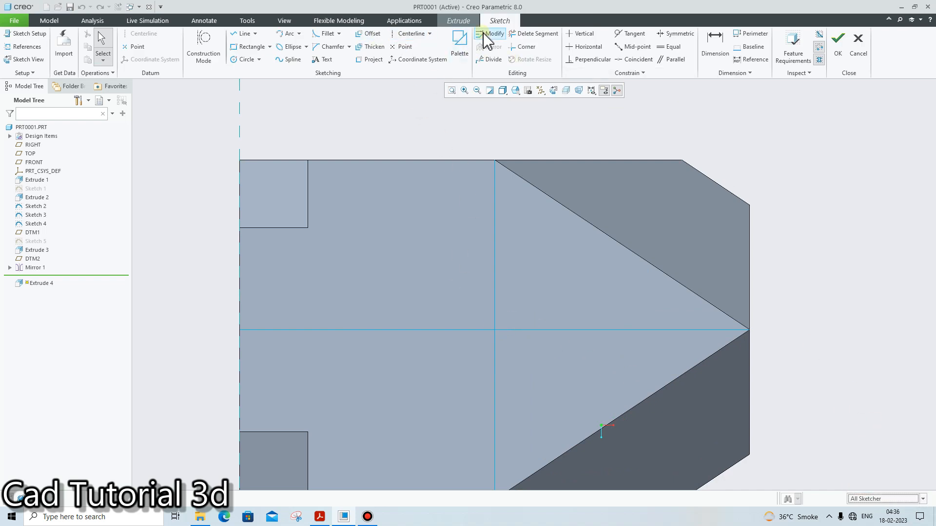
- Insert a Racetrack shape from the Sketcher Palette just above the block's horizontal centreline, with a scaling factor of about 14.39
click(459, 44)
scroll(733, 451, down, 2)
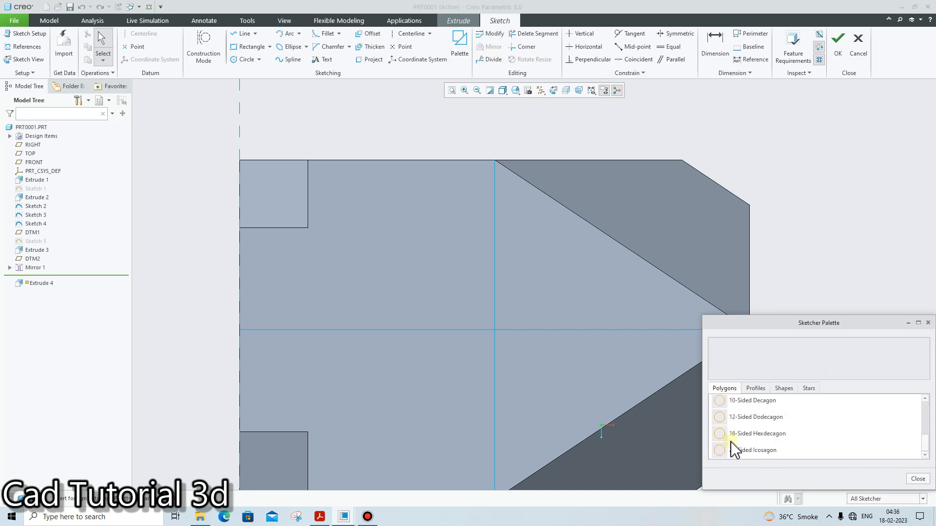
click(755, 389)
click(784, 388)
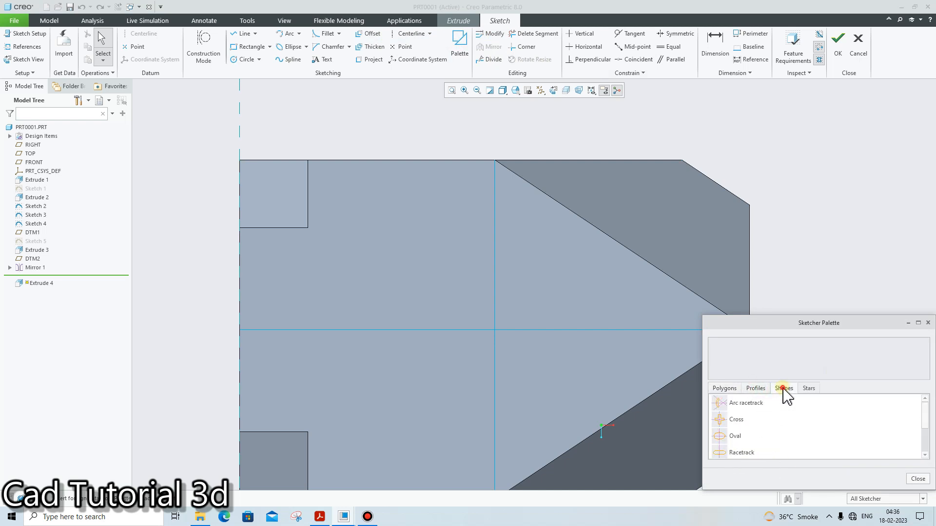
drag(731, 458, 413, 291)
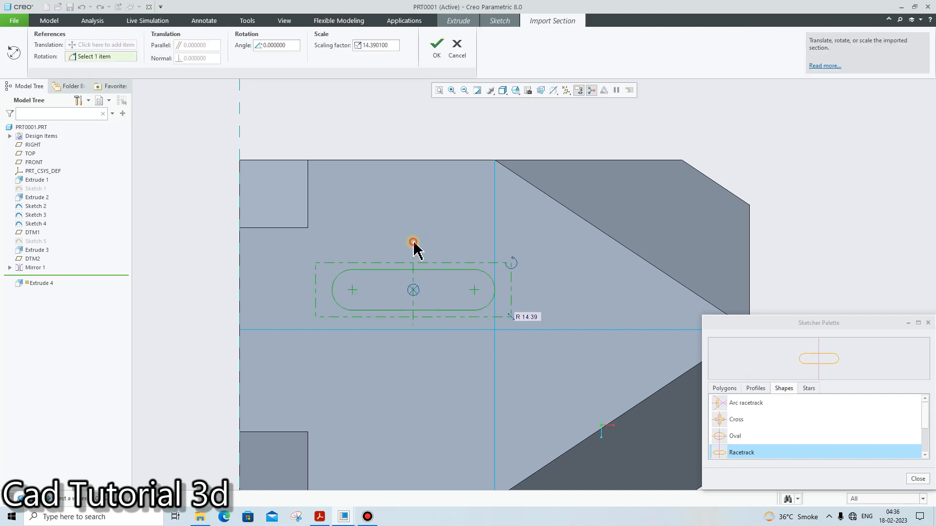
click(437, 44)
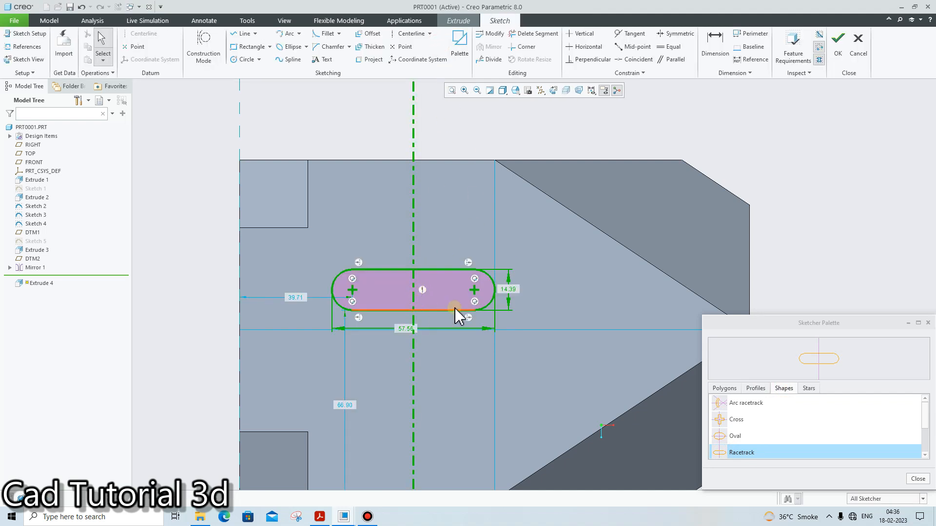
- Reshape the racetrack to about 40 mm overall length near the middle of the top face, closing the Sketcher Palette
drag(476, 292, 534, 315)
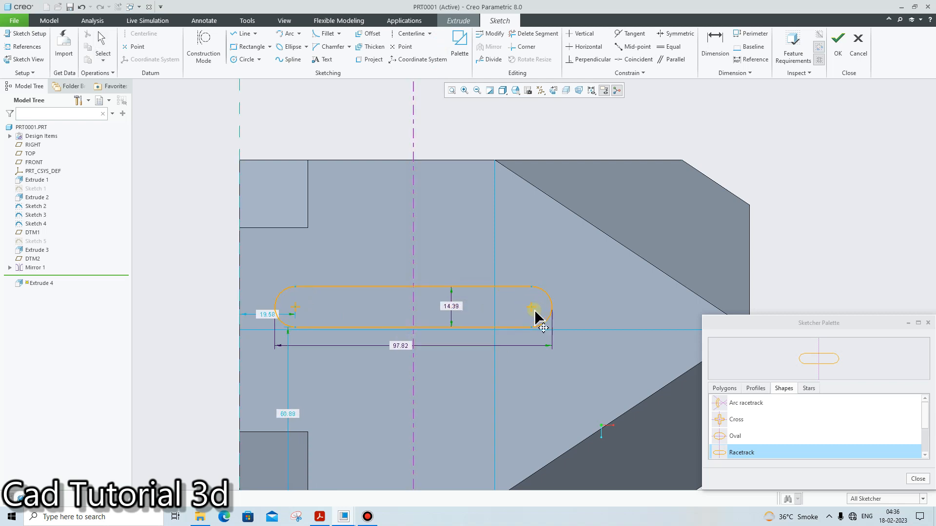
click(413, 303)
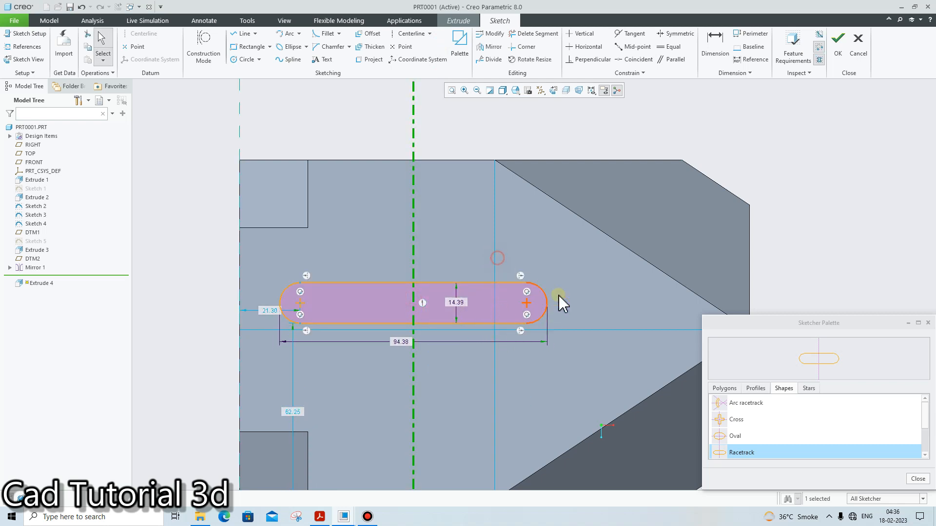
click(918, 479)
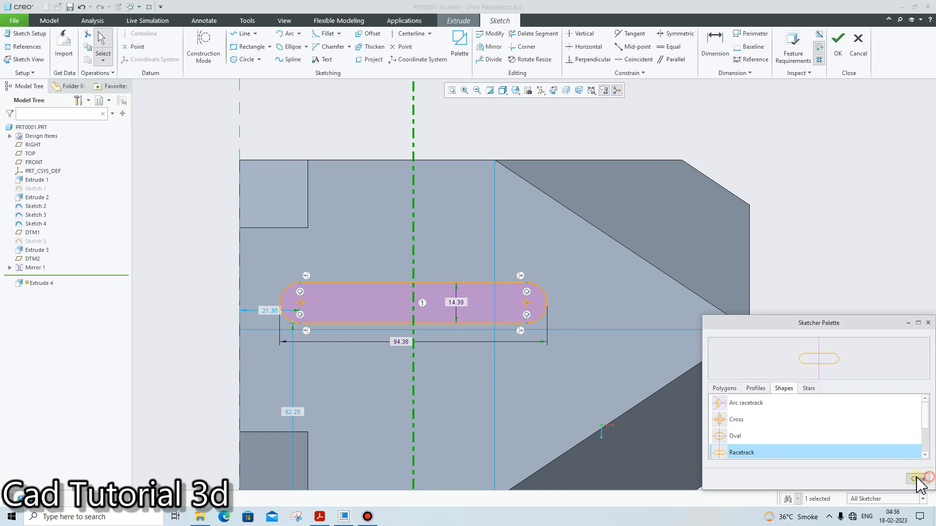
click(493, 239)
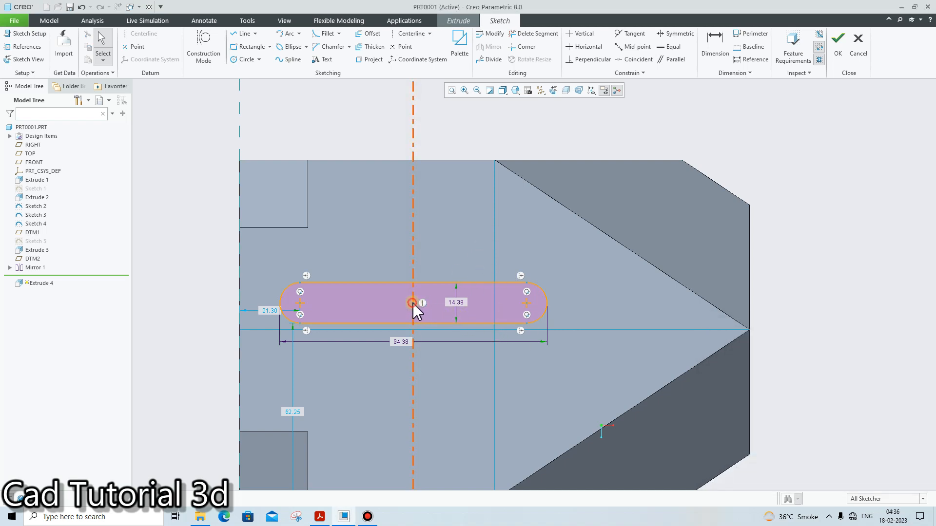
drag(427, 313, 502, 309)
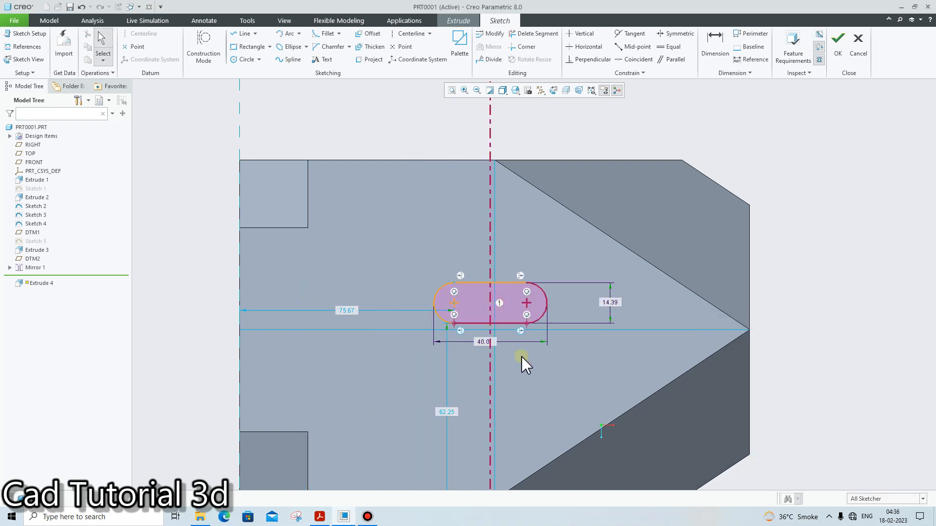
- Check the slot position in the PDF drawing and set the distance from the block's left edge to the near arc centre to 66
click(319, 517)
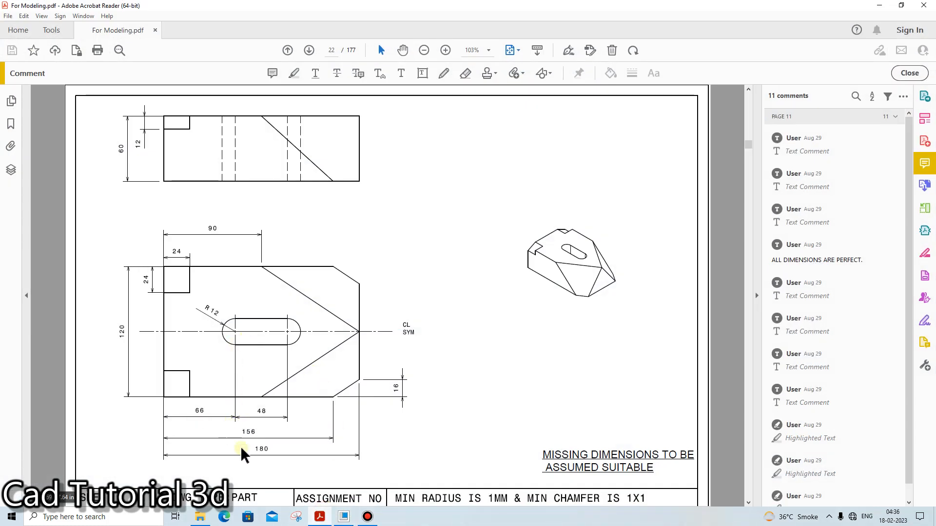
key(alt+Tab)
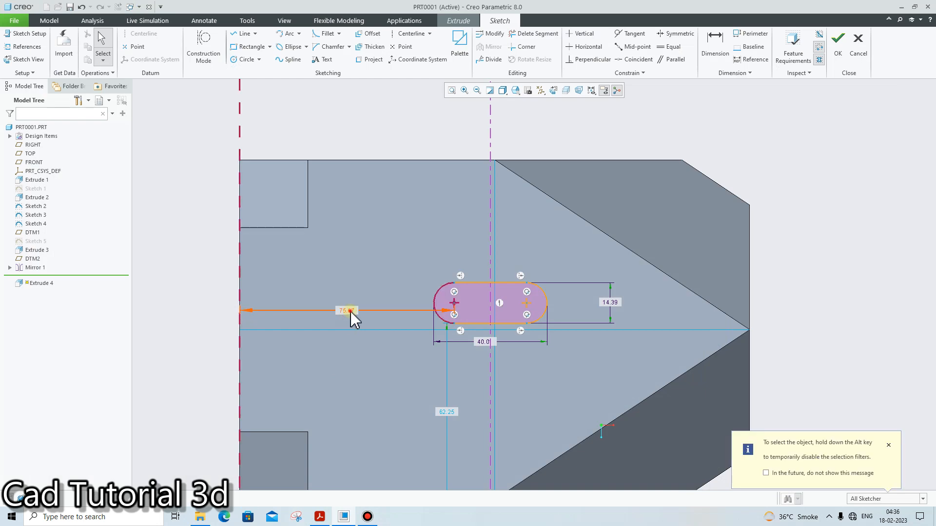
double_click(350, 314)
key(BackSpace)
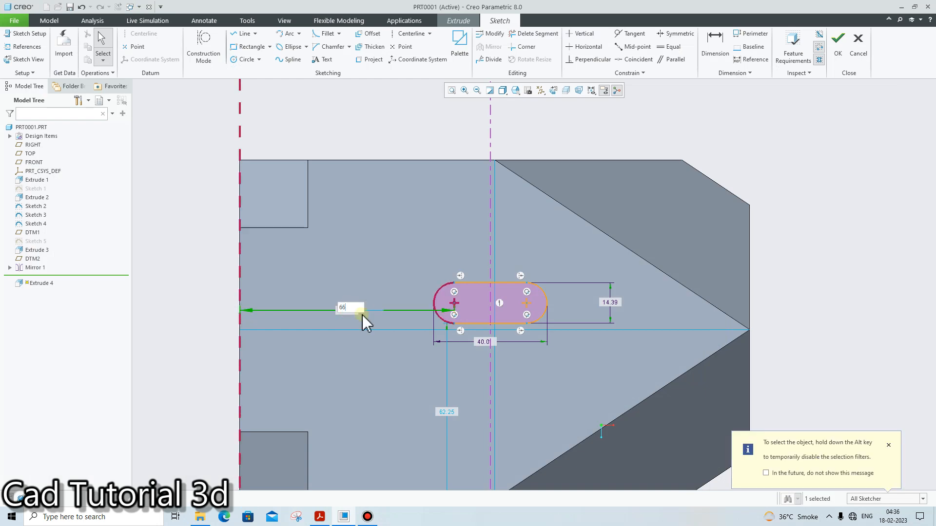
- Check the slot's centre distance and end radius in the PDF drawing, and set the racetrack's overall length to 48+24
click(319, 517)
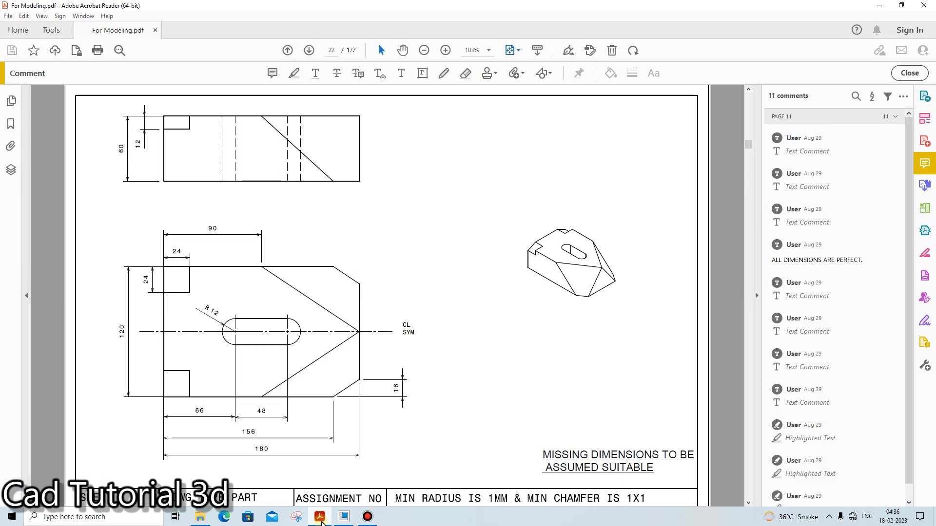
click(320, 517)
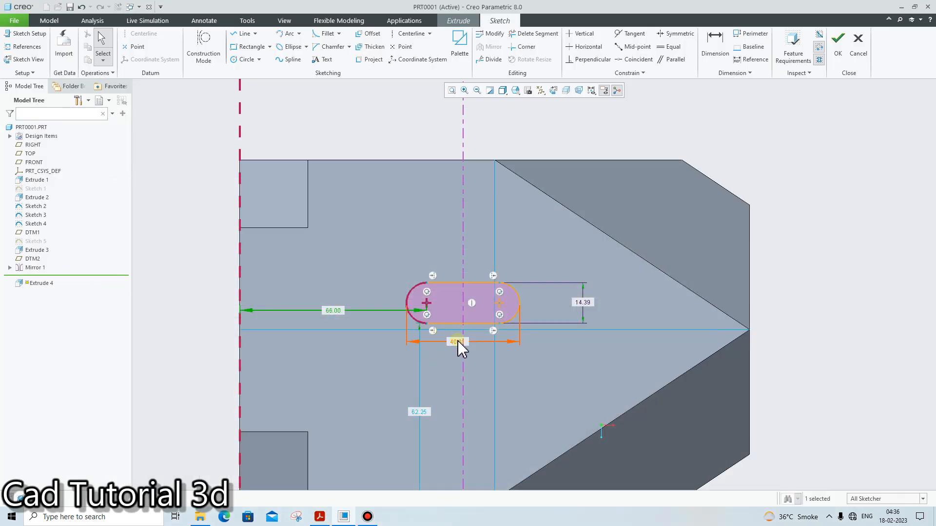
click(319, 517)
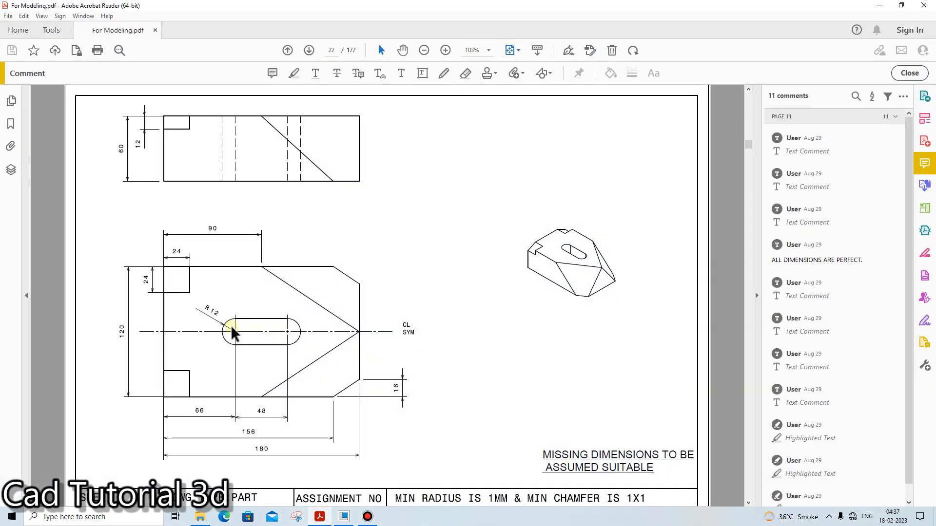
click(320, 517)
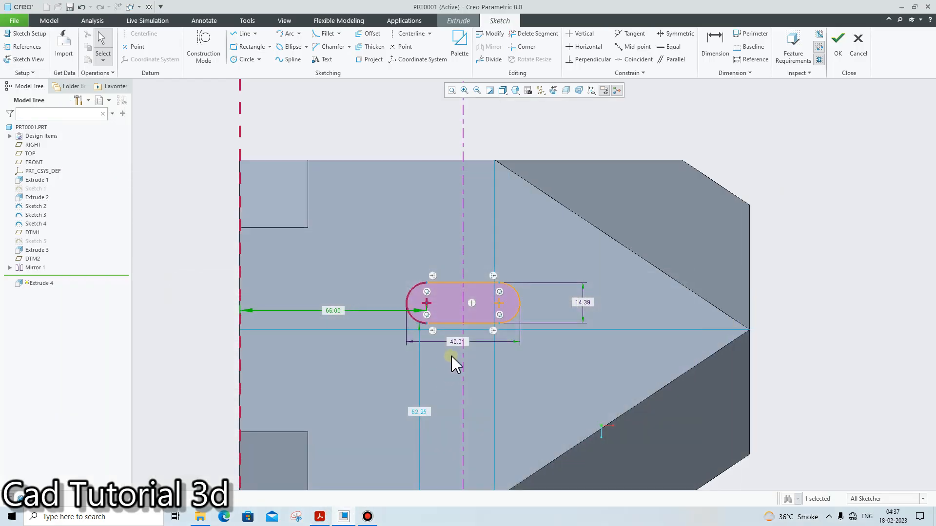
text(4)
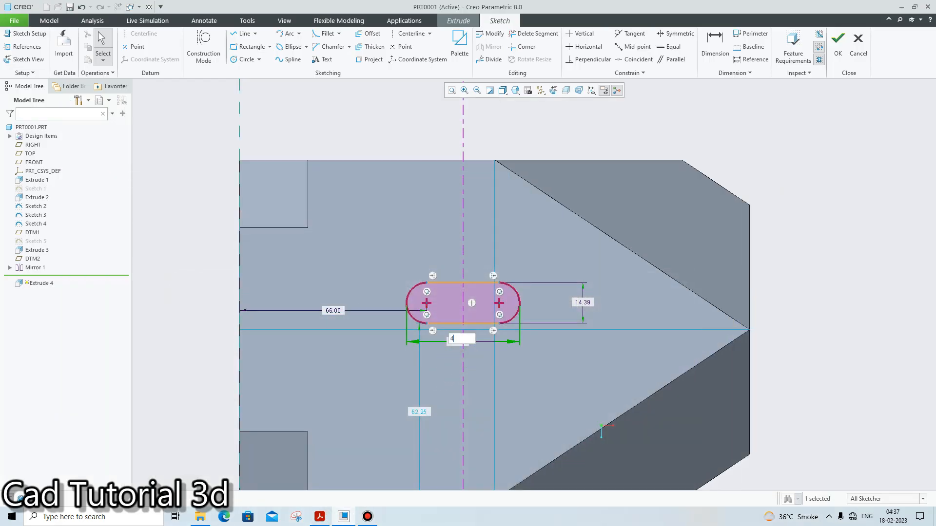
text(8+24)
key(Return)
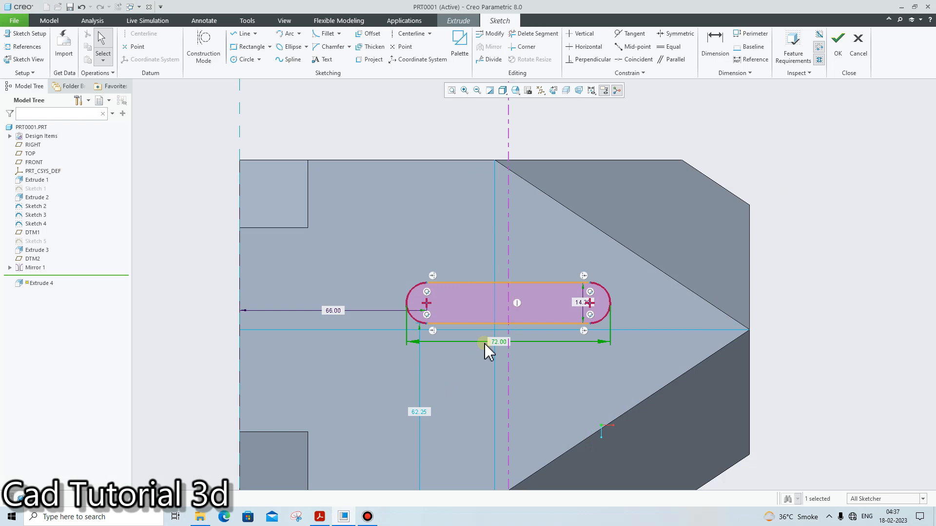
click(320, 516)
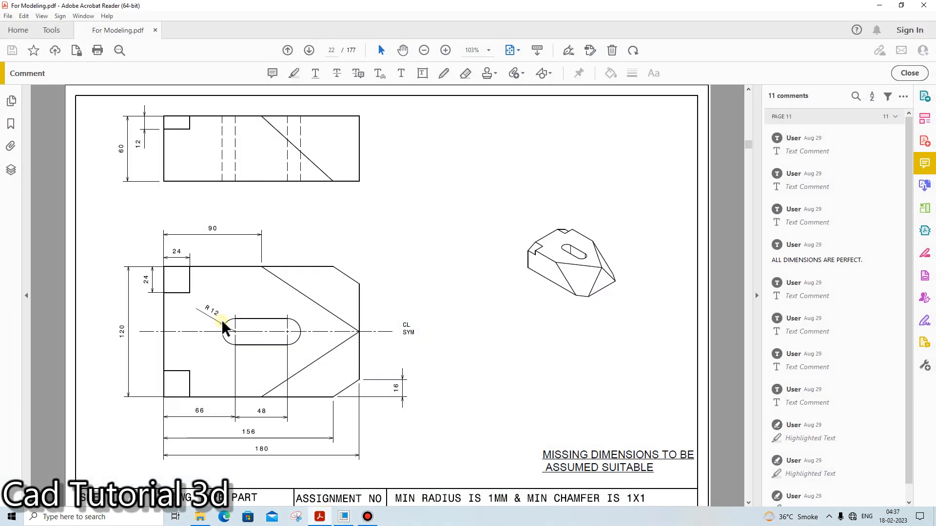
click(332, 518)
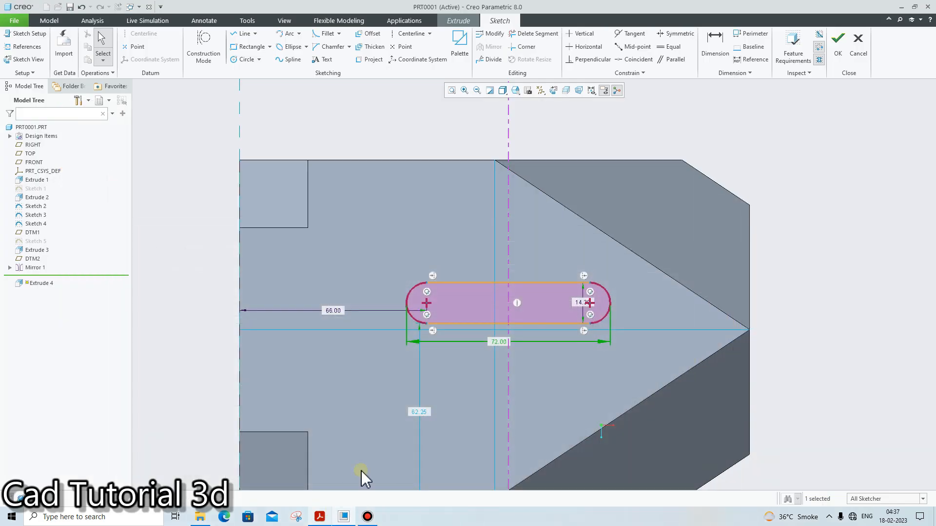
double_click(498, 342)
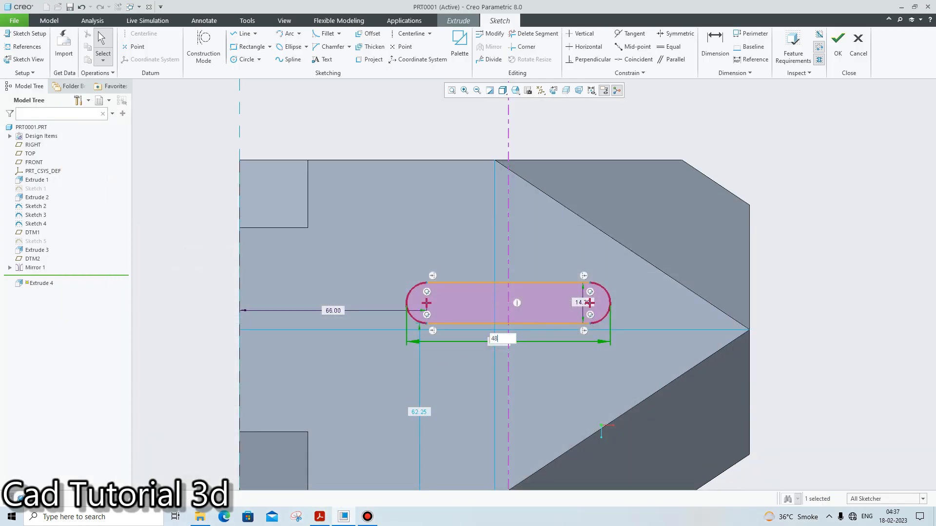
text(48+24)
key(Return)
- Move the slot's width dimension clear of its rounded end and set the width to 24
click(329, 519)
click(327, 519)
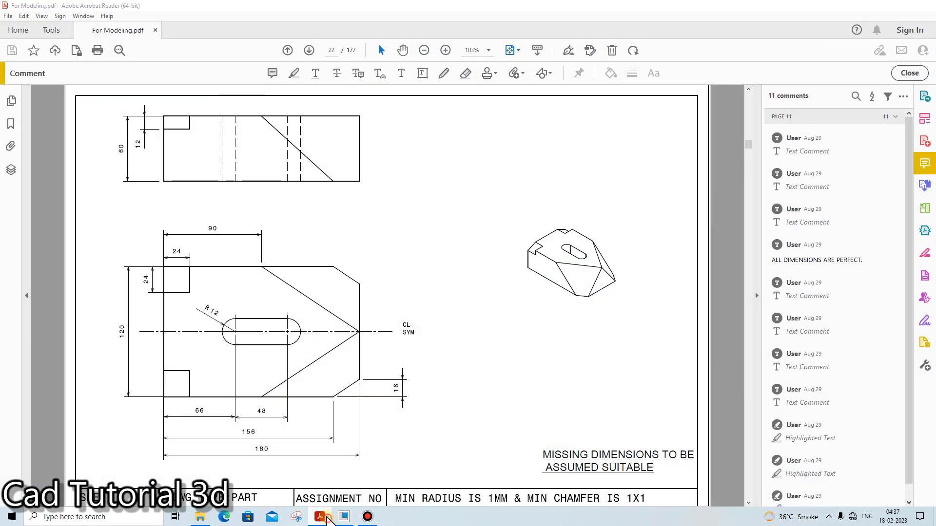
click(587, 316)
drag(580, 302, 623, 301)
double_click(623, 300)
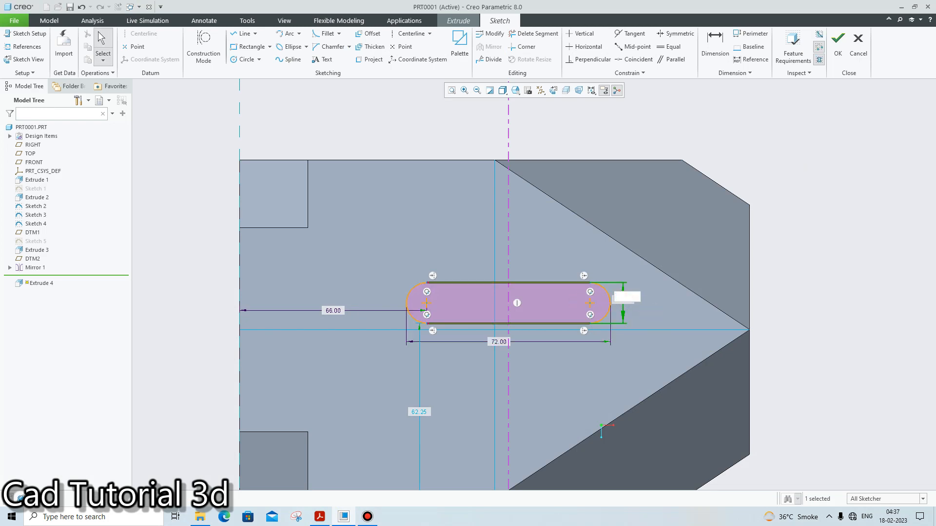
text(24)
key(Return)
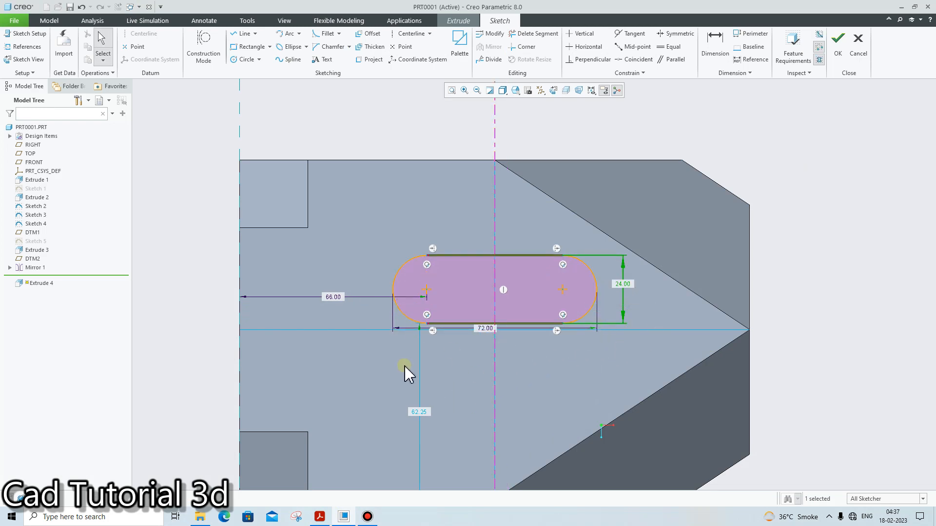
- Check the slot's position in the PDF drawing and dimension its near arc centre at 60 from the block's lower long edge
click(319, 518)
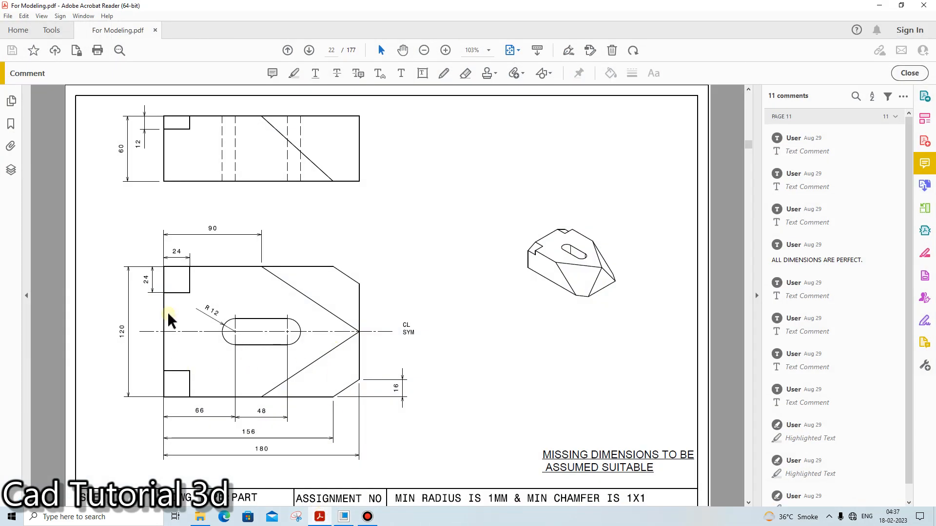
key(alt+Tab)
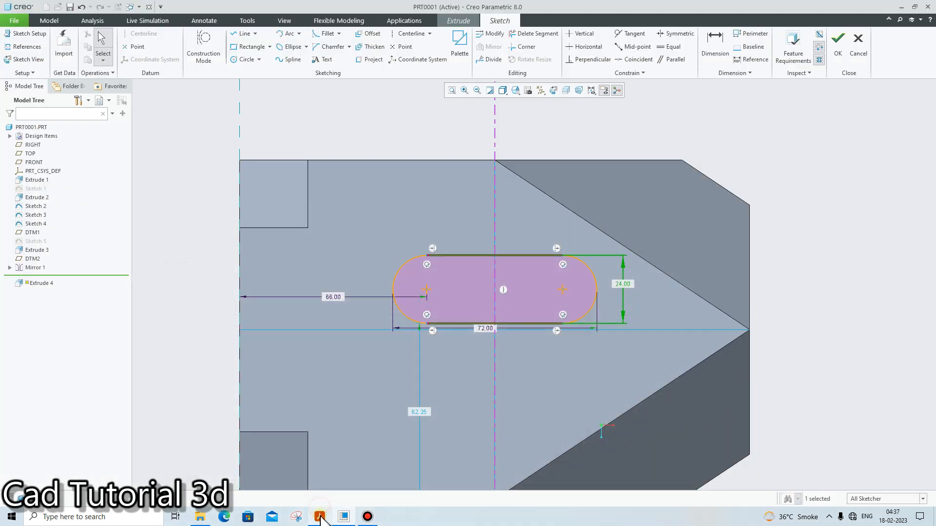
scroll(448, 413, up, 2)
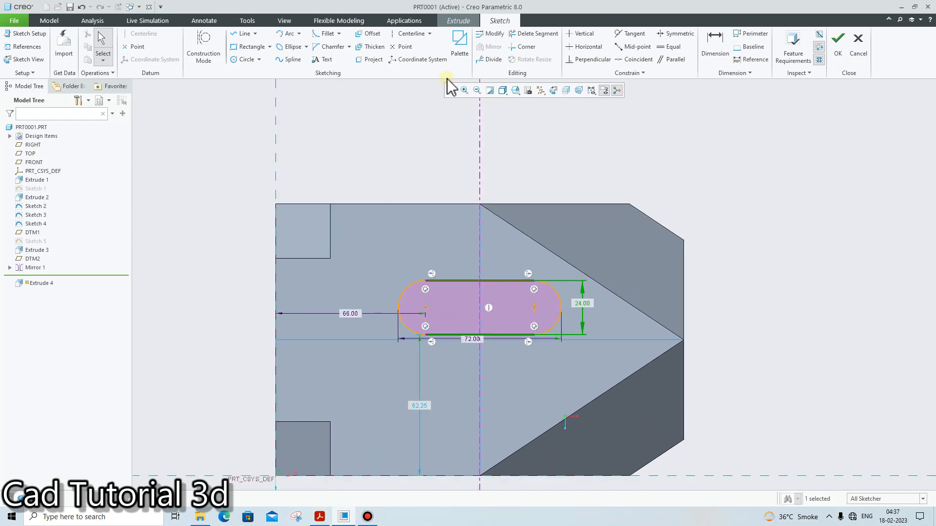
click(719, 54)
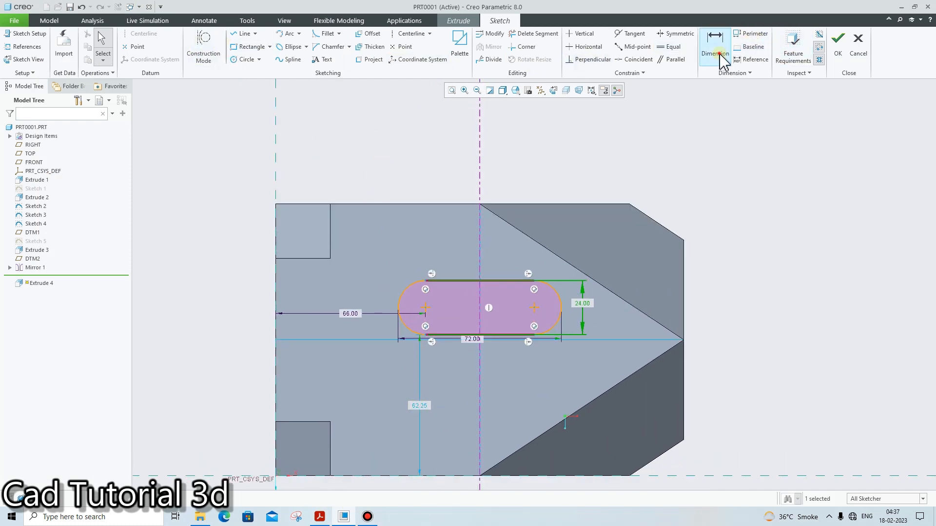
click(425, 308)
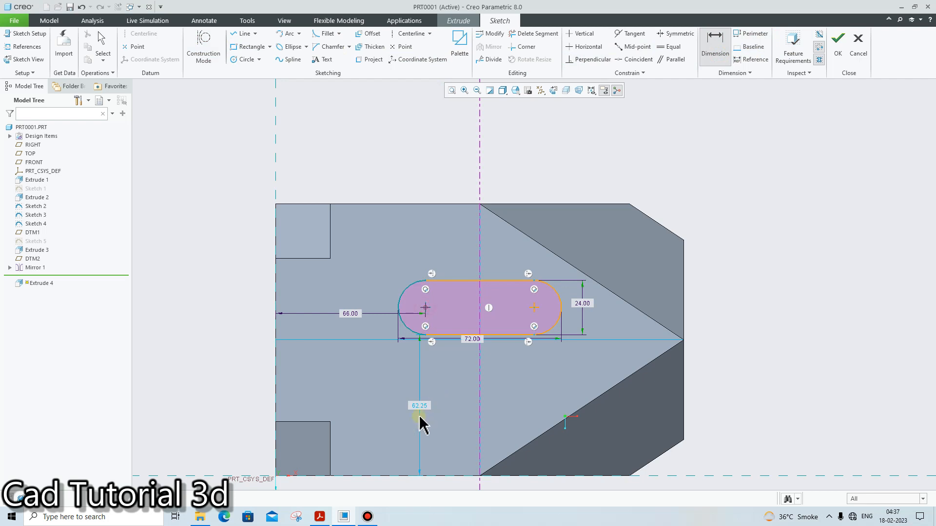
scroll(351, 461, down, 4)
click(356, 470)
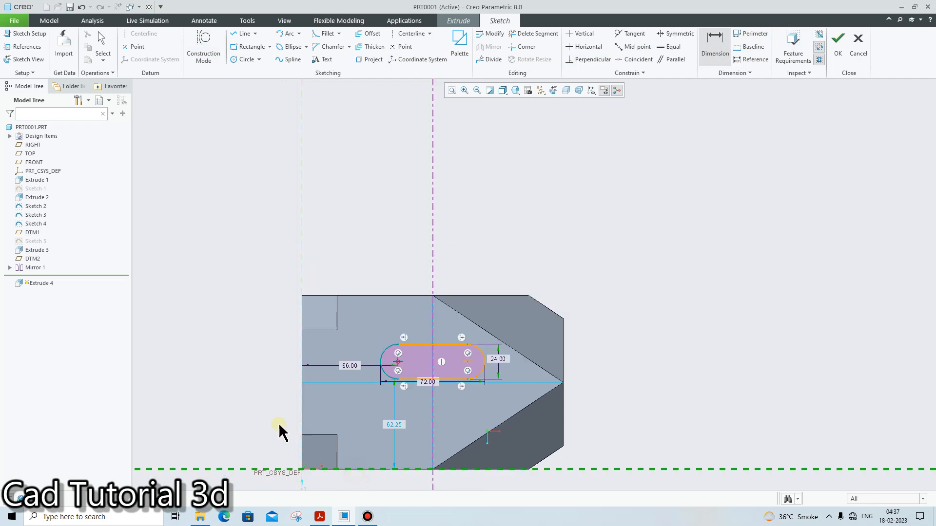
middle_click(279, 430)
text(6)
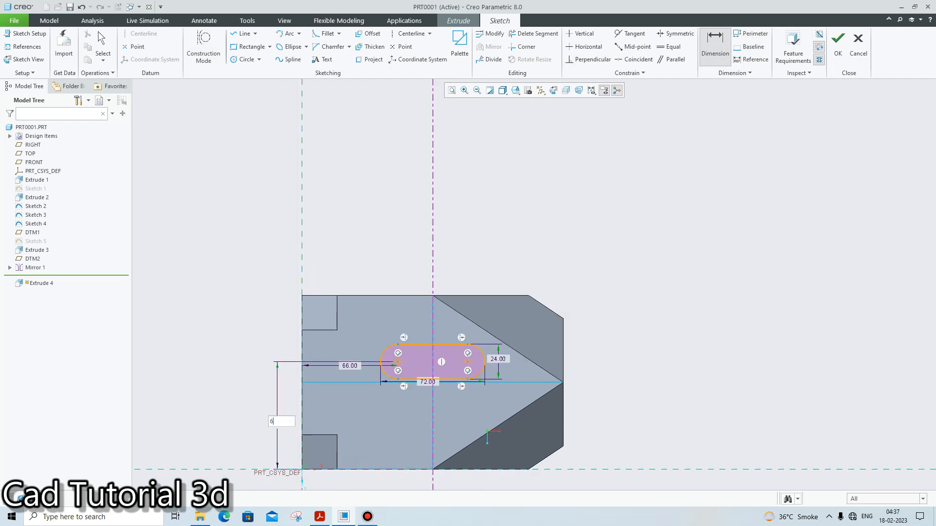
text(0)
key(Return)
scroll(552, 420, down, 1)
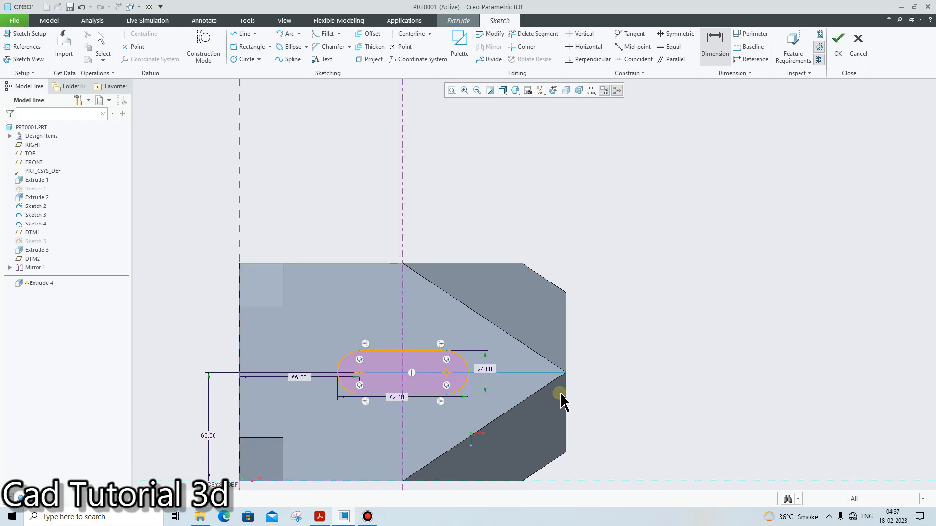
scroll(592, 346, up, 1)
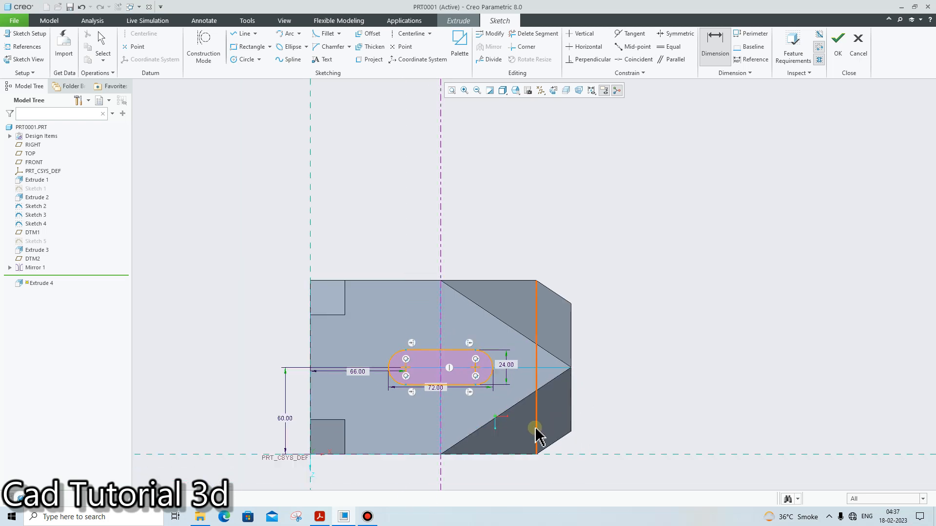
- Finish the slot sketch and extrude it down through the block as a material-removing cut with a depth of 145.59
click(837, 41)
middle_drag(522, 275, 521, 246)
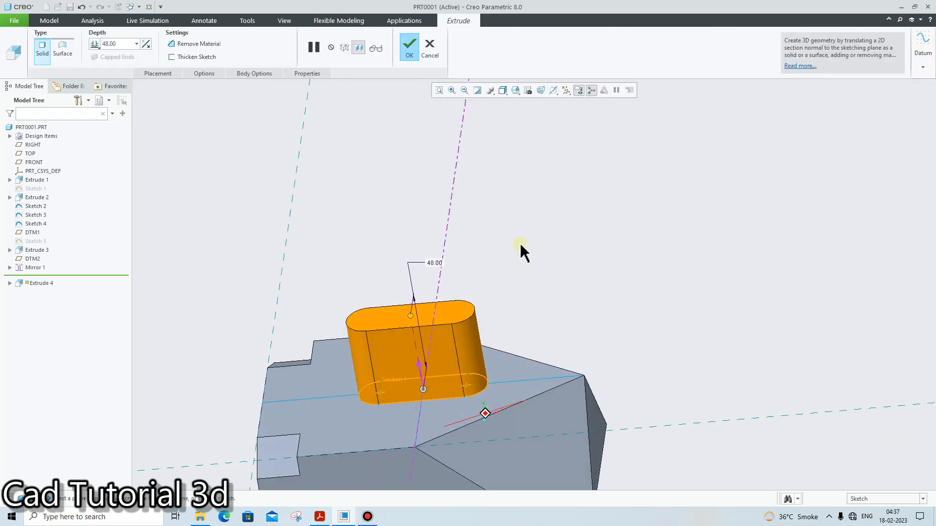
click(419, 366)
scroll(452, 395, up, 3)
middle_drag(455, 401, 450, 442)
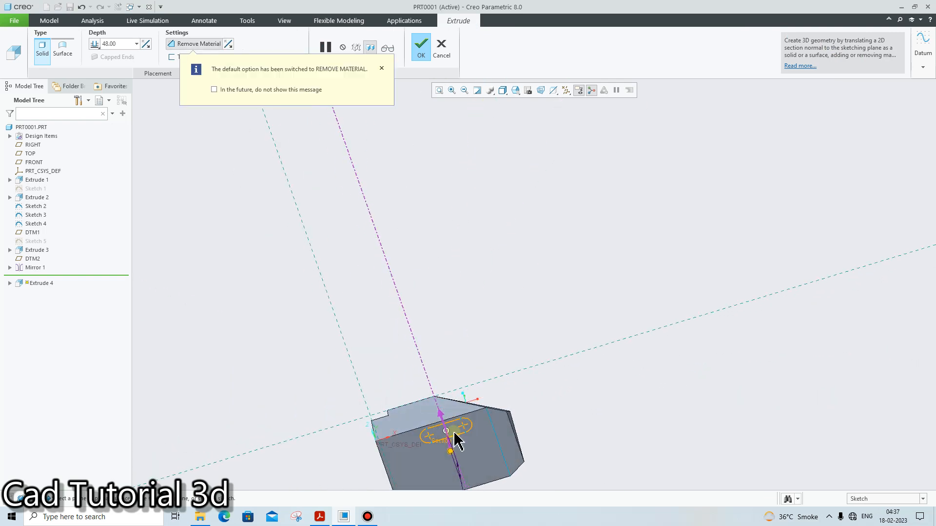
click(382, 68)
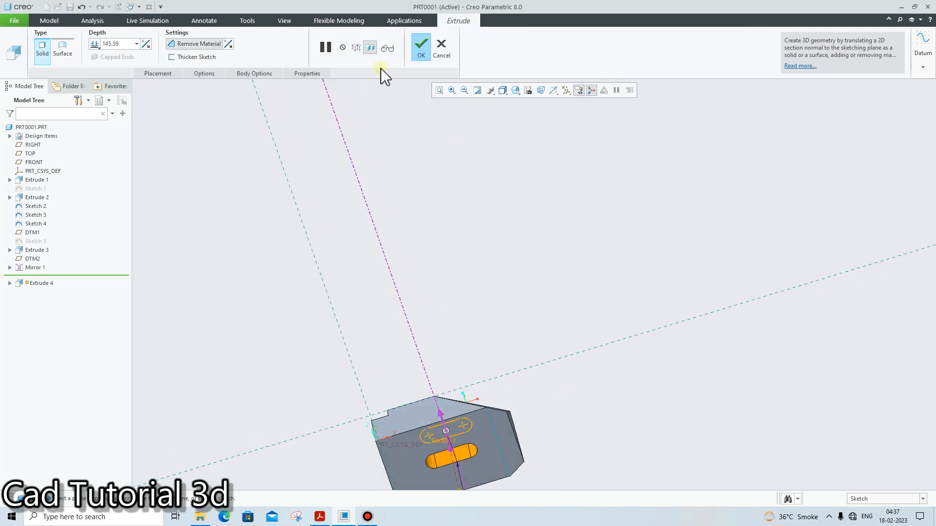
click(418, 51)
middle_drag(501, 349, 527, 220)
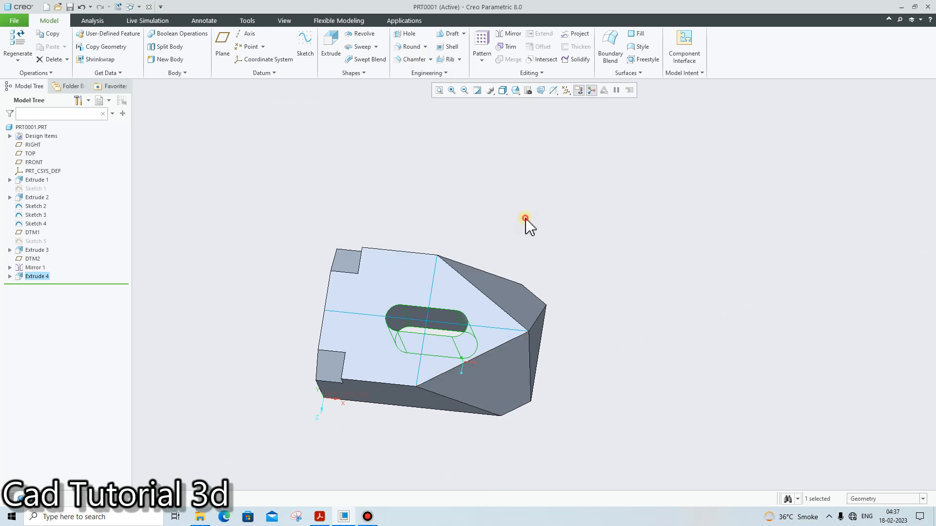
click(525, 218)
scroll(486, 317, up, 3)
- Compare the block's notches, angled cuts and slot with the PDF drawing, examining the model from the side
click(319, 518)
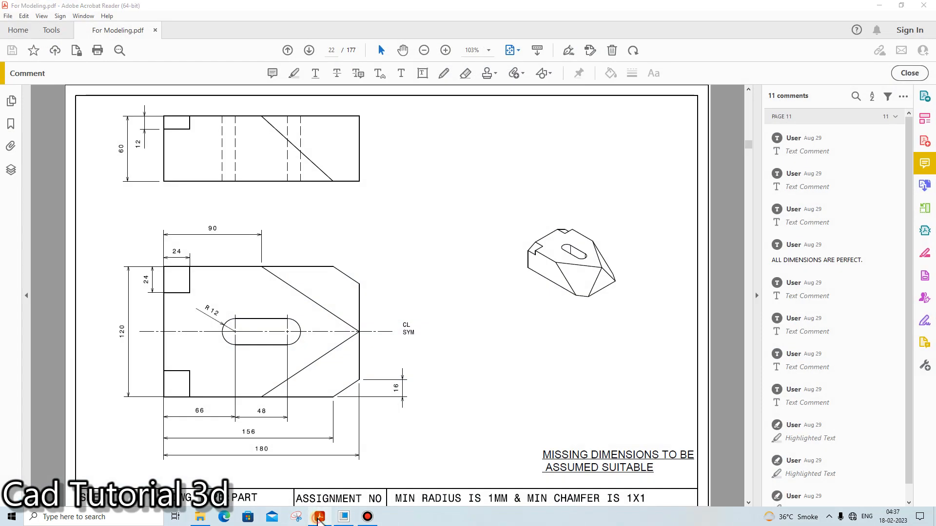
click(319, 518)
middle_drag(664, 327, 699, 270)
scroll(544, 444, up, 3)
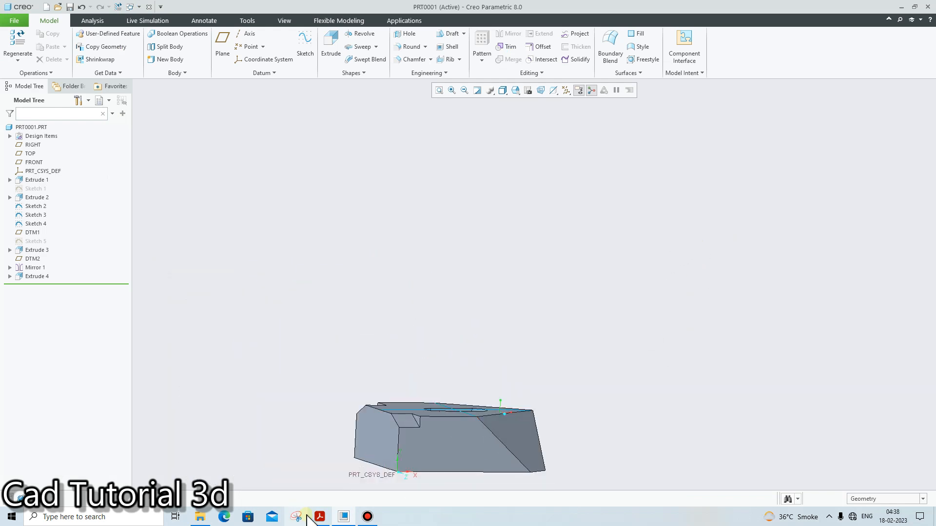
scroll(417, 473, down, 3)
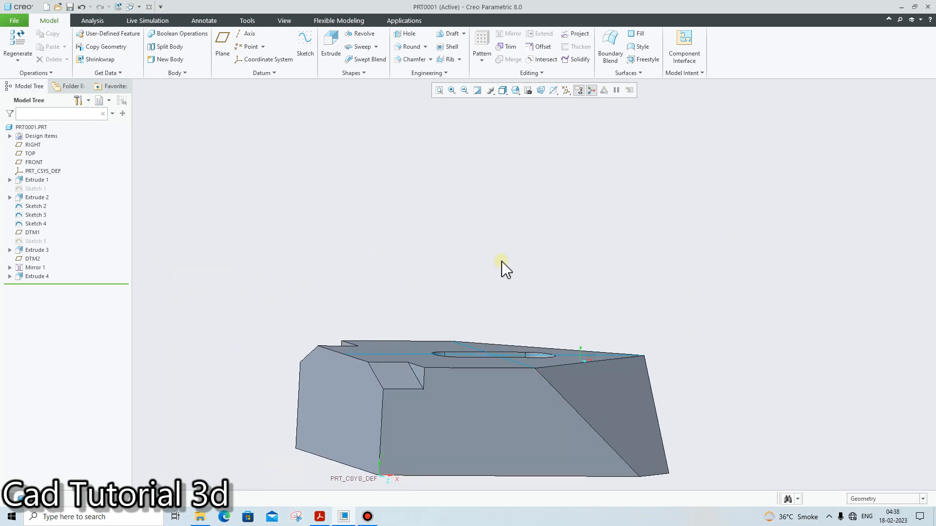